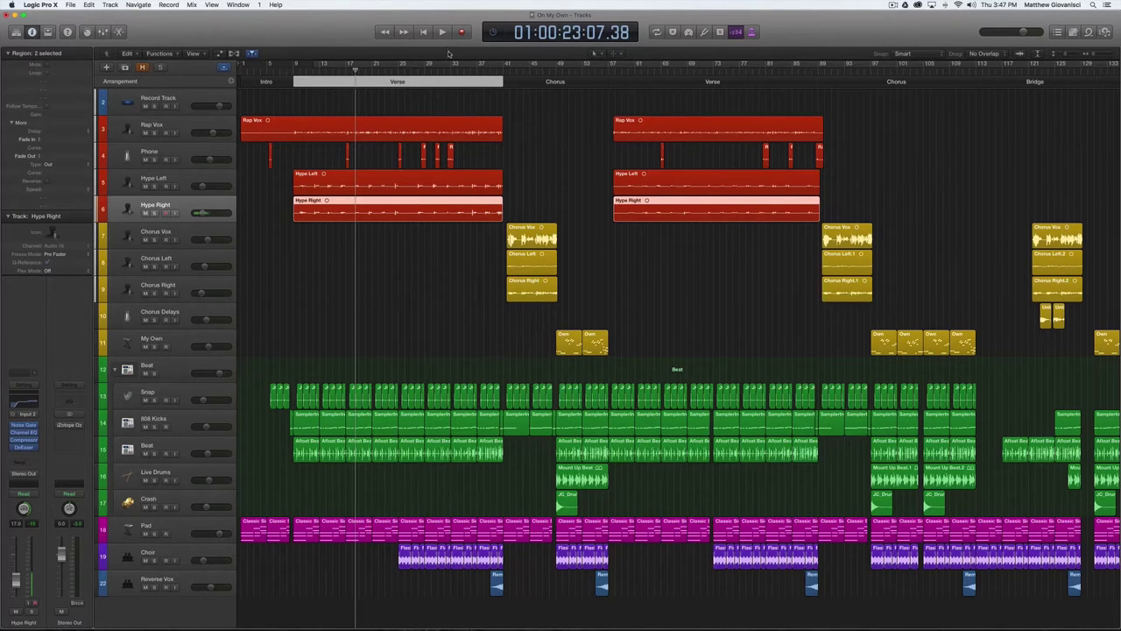
# Play the song from the beginning through the first verse and chorus, stopping around bar 57
pyautogui.click(422, 32)
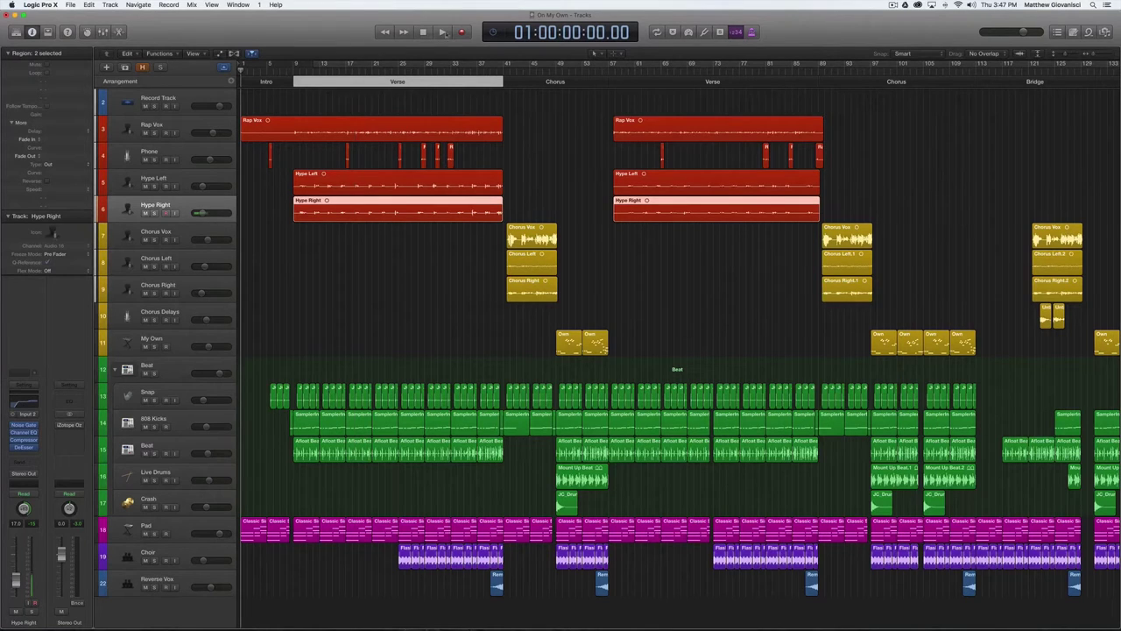
pyautogui.click(442, 32)
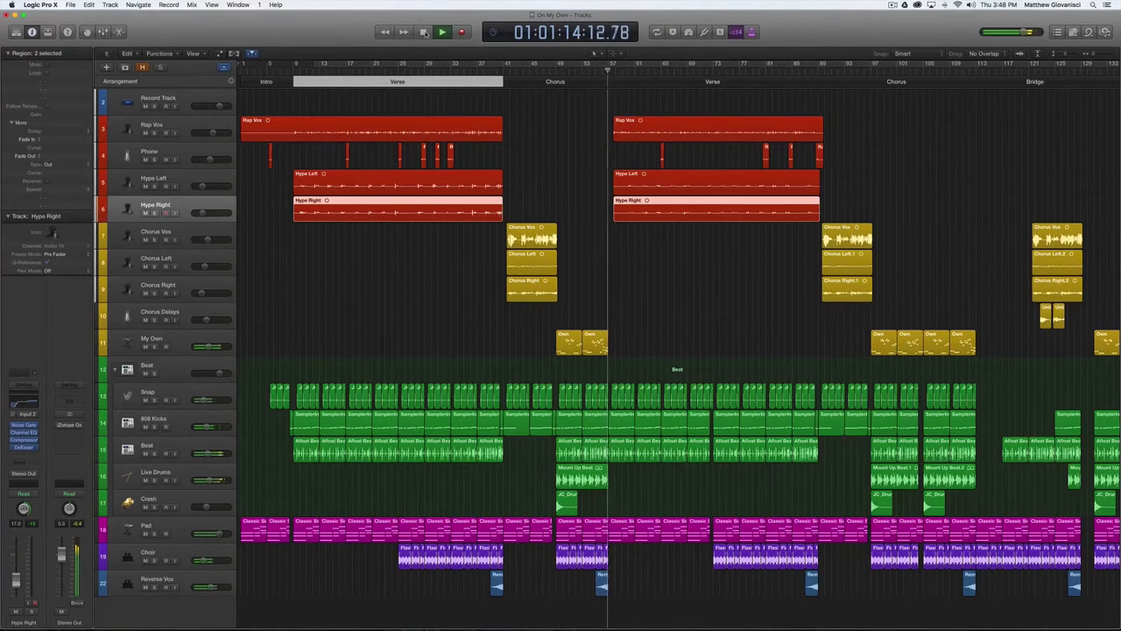
pyautogui.click(424, 32)
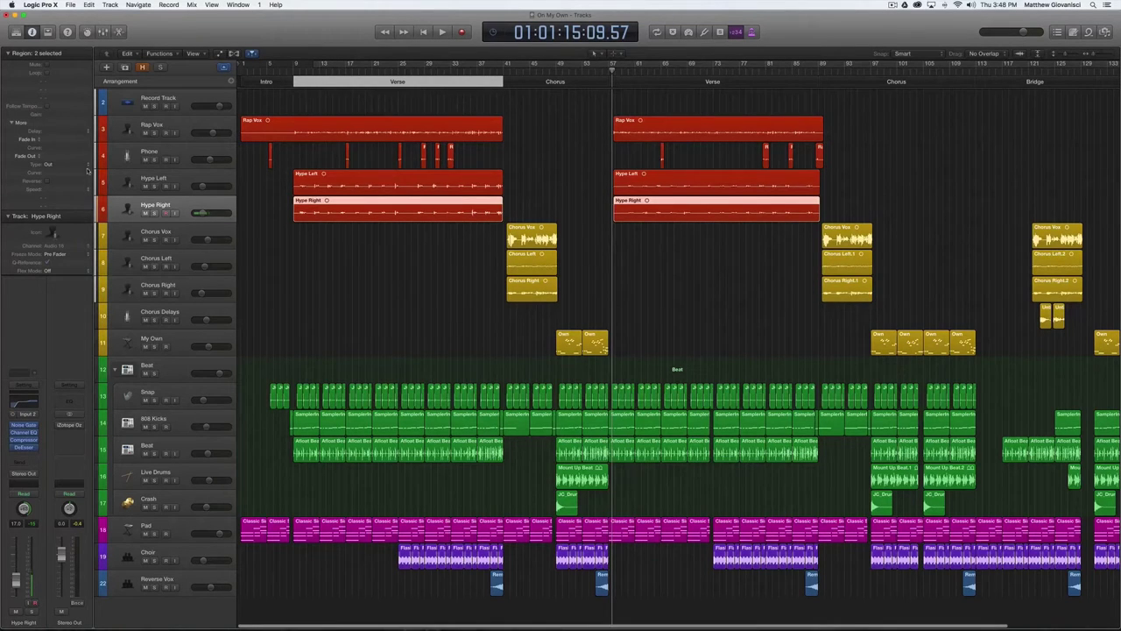
# Select the Beat track stack and solo it, bringing its drum tracks in the intro into closer view
pyautogui.click(181, 373)
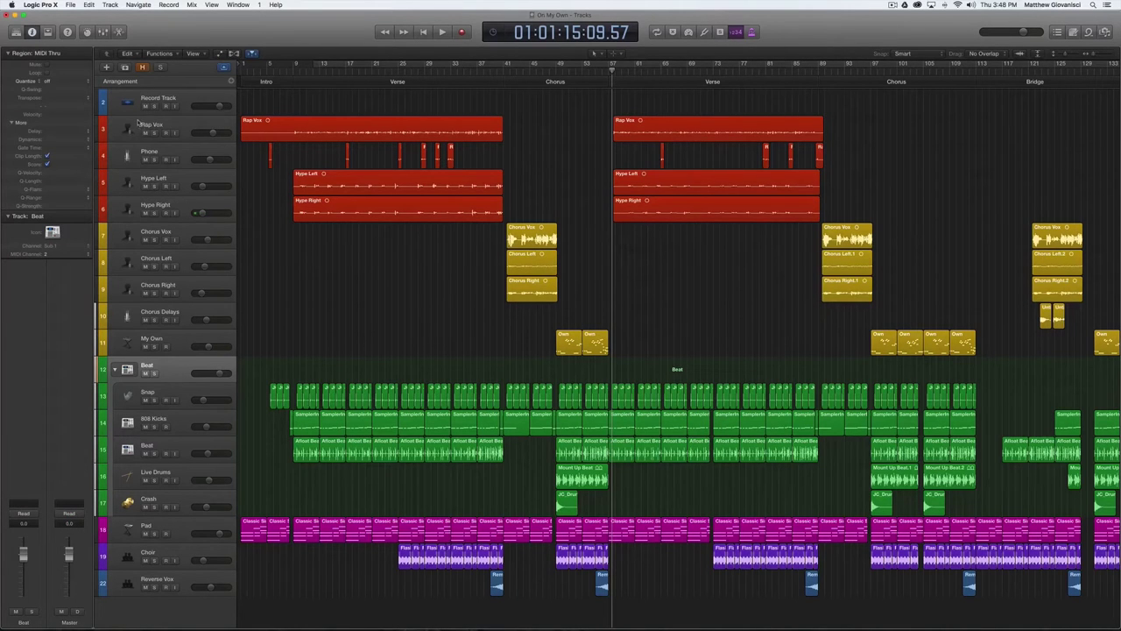
pyautogui.click(154, 374)
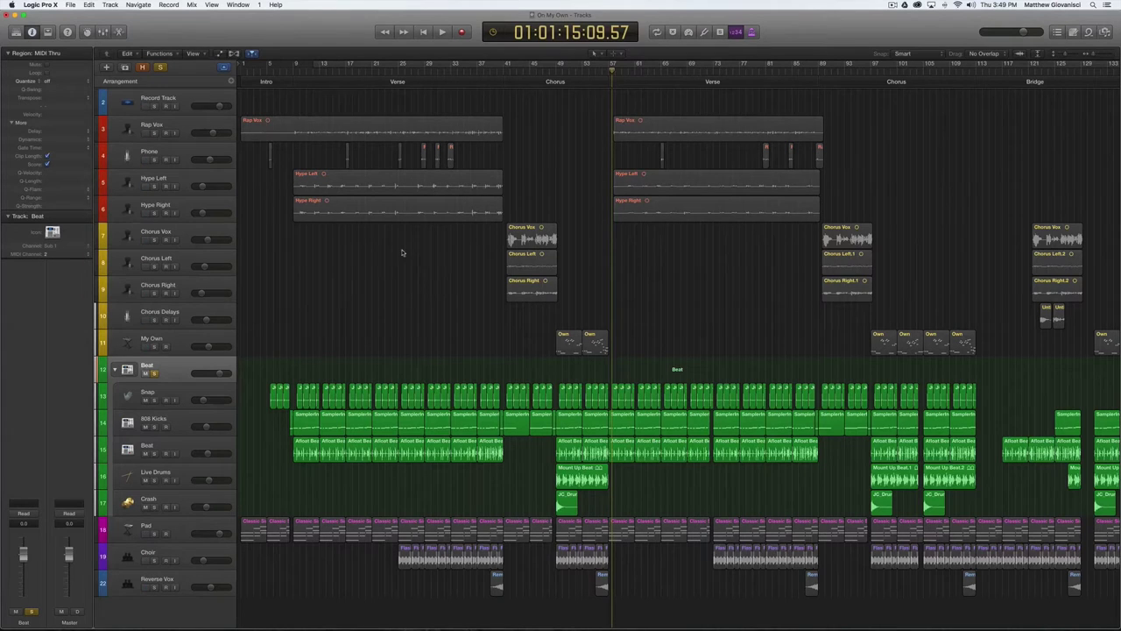
pyautogui.moveTo(1098, 53)
pyautogui.mouseDown()
pyautogui.moveTo(1108, 53)
pyautogui.moveTo(1068, 55)
pyautogui.moveTo(1091, 53)
pyautogui.mouseUp()
pyautogui.scroll(-5, 759, 140)
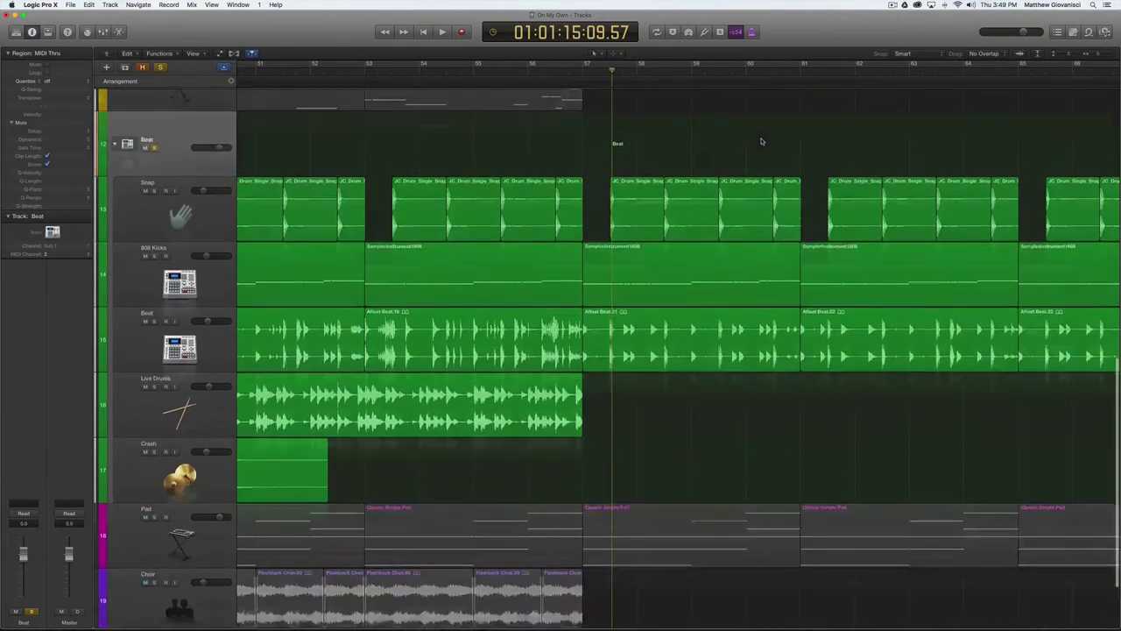
pyautogui.scroll(-2, 761, 141)
pyautogui.hscroll(-15, 761, 141)
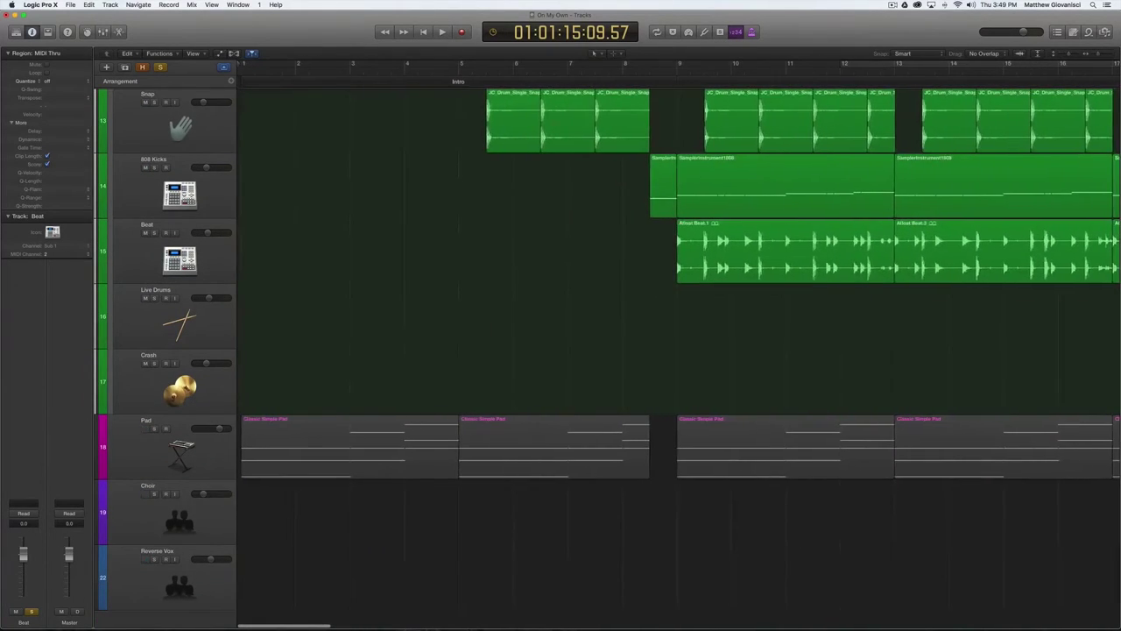
pyautogui.scroll(3, 539, 121)
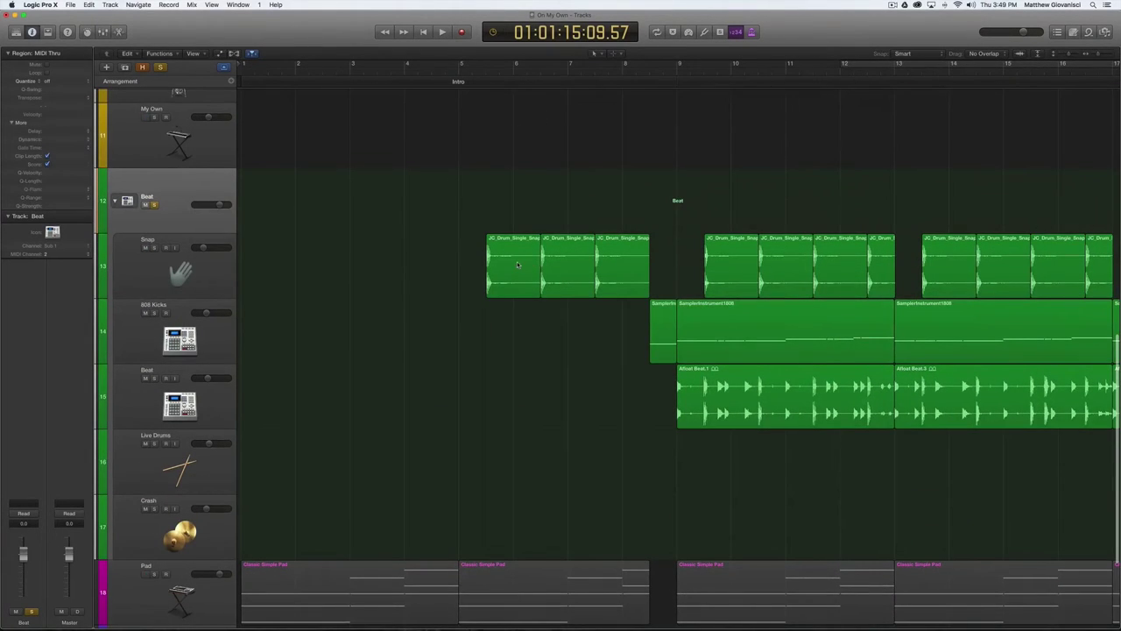
# Solo the Snap track and play its intro regions from bar 5, stopping around bar 8
pyautogui.click(518, 264)
pyautogui.click(155, 248)
pyautogui.click(460, 64)
pyautogui.press('space')
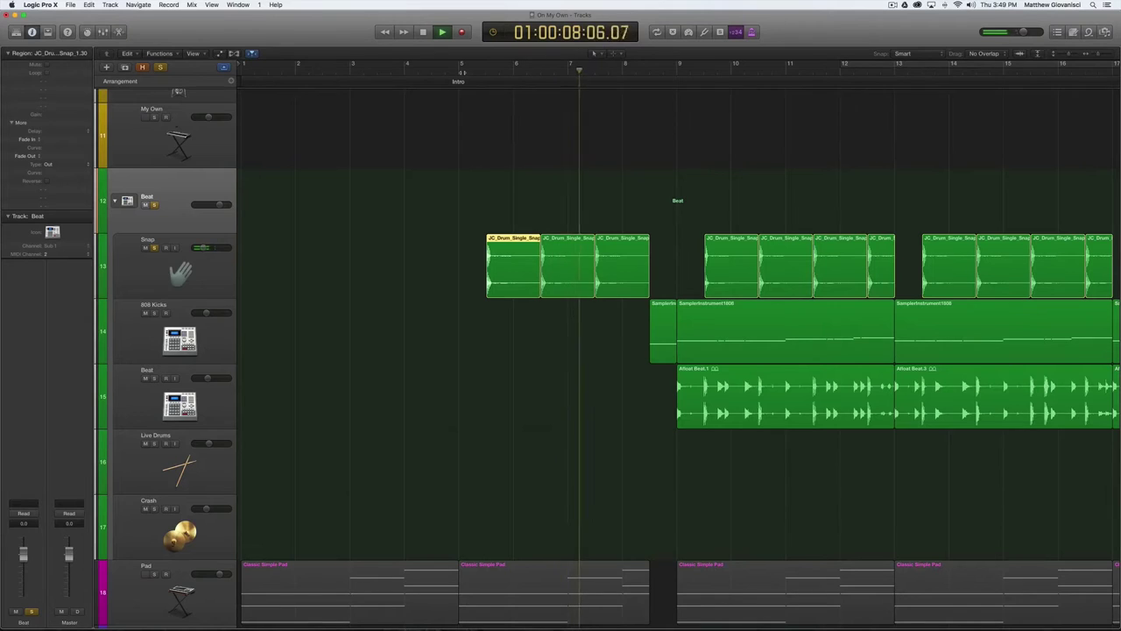
pyautogui.press('space')
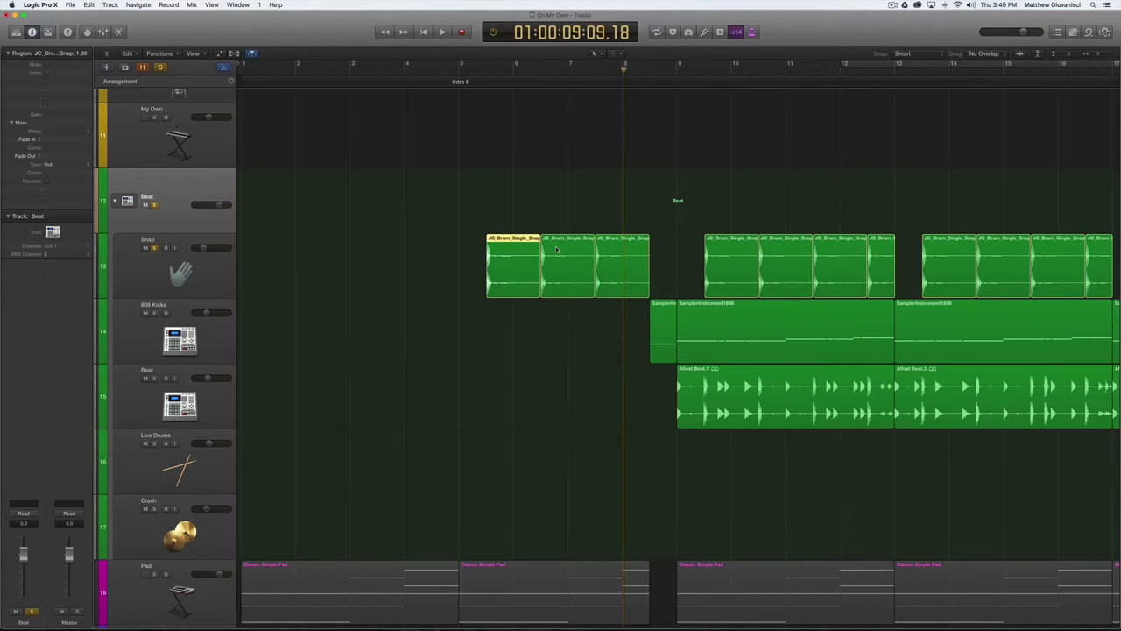
# Solo the 808 Kicks track along with Snap and play from the start of its first region, midway through bar 8
pyautogui.hscroll(5, 584, 250)
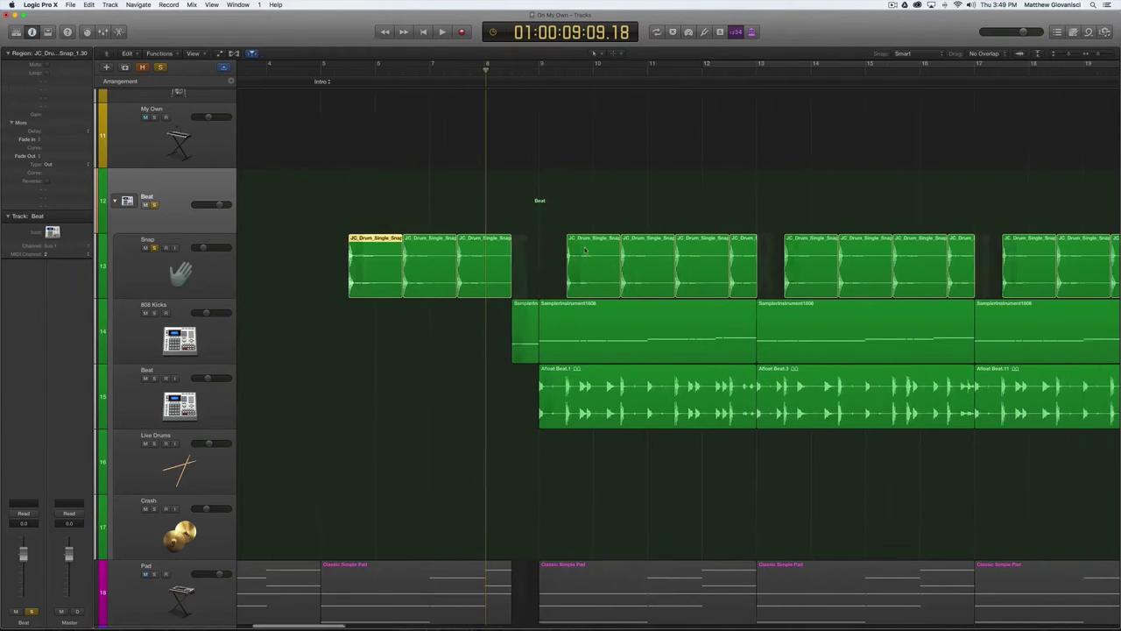
pyautogui.click(543, 315)
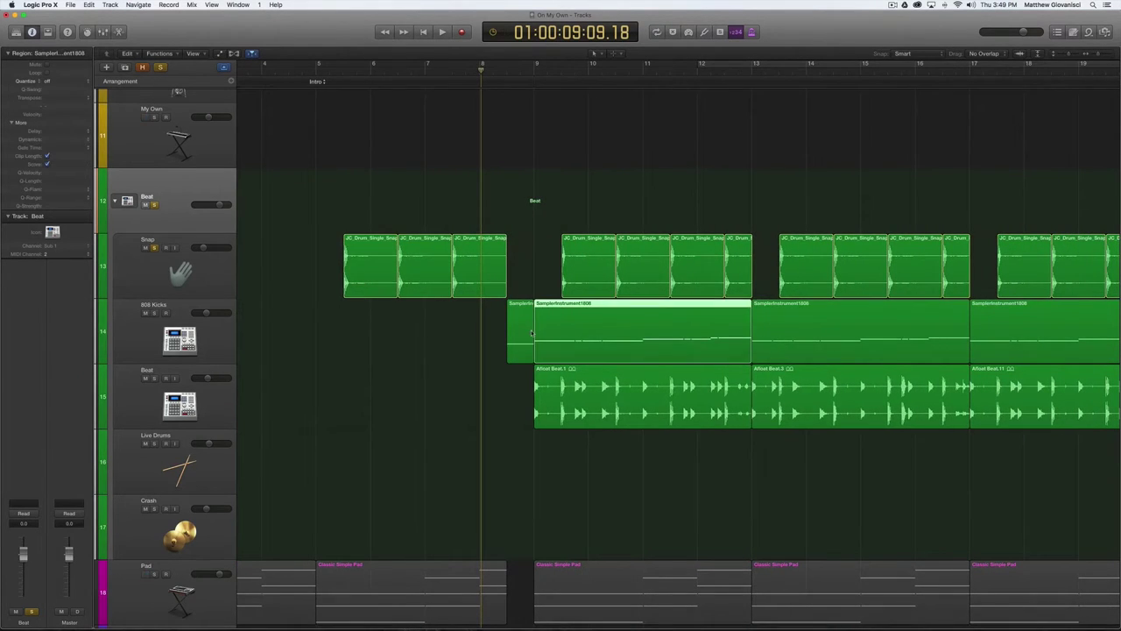
pyautogui.hscroll(-1, 644, 333)
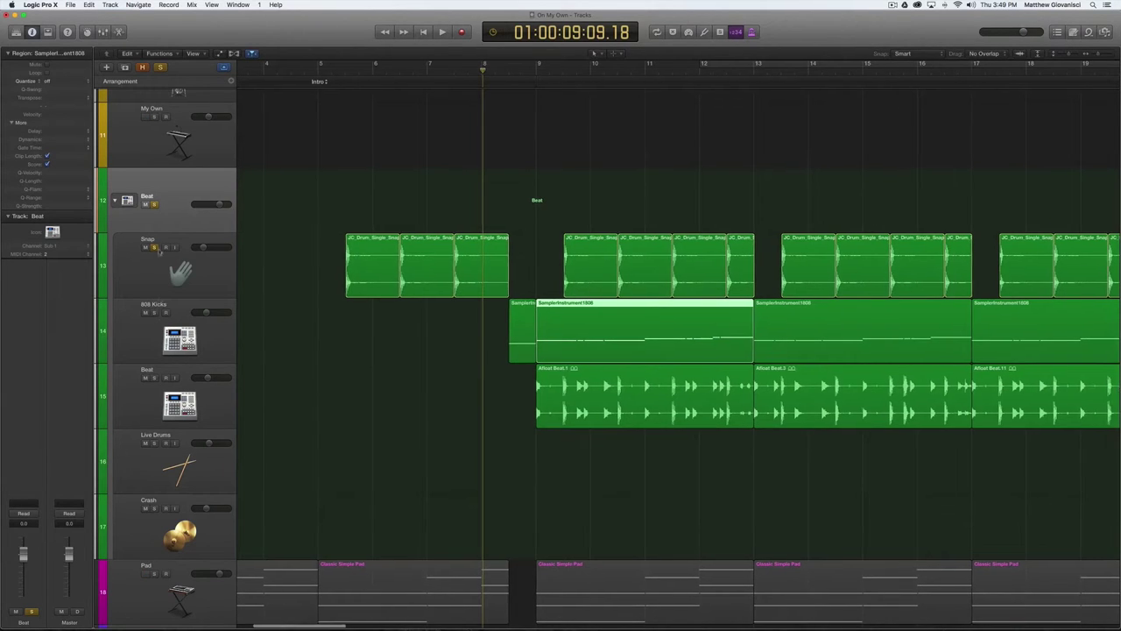
pyautogui.moveTo(483, 70); pyautogui.dragTo(512, 70)
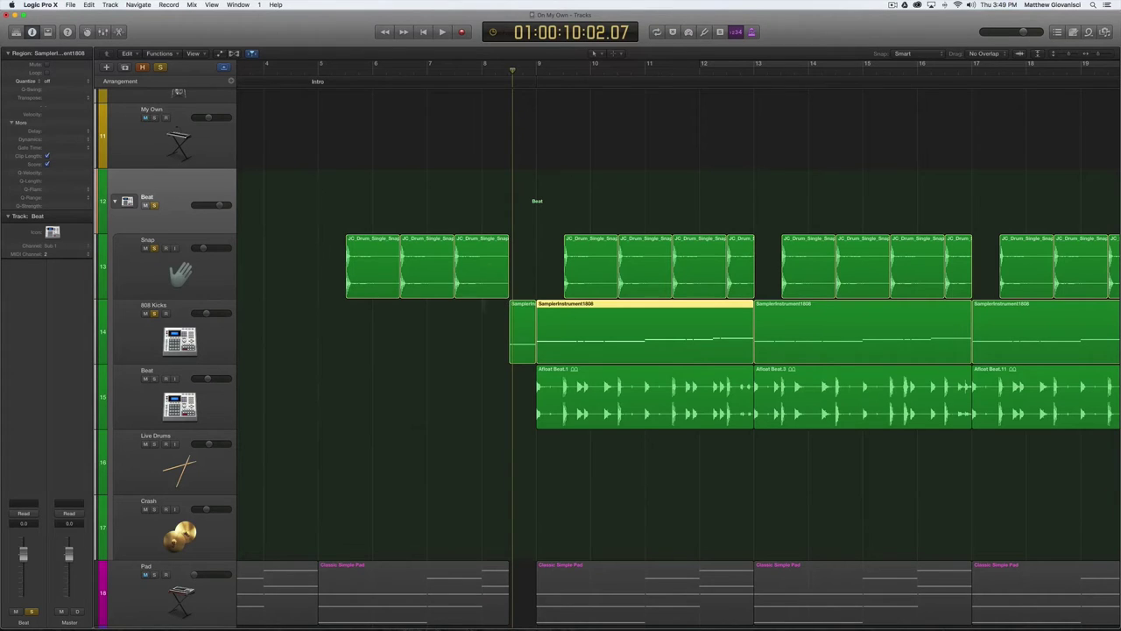
pyautogui.press('space')
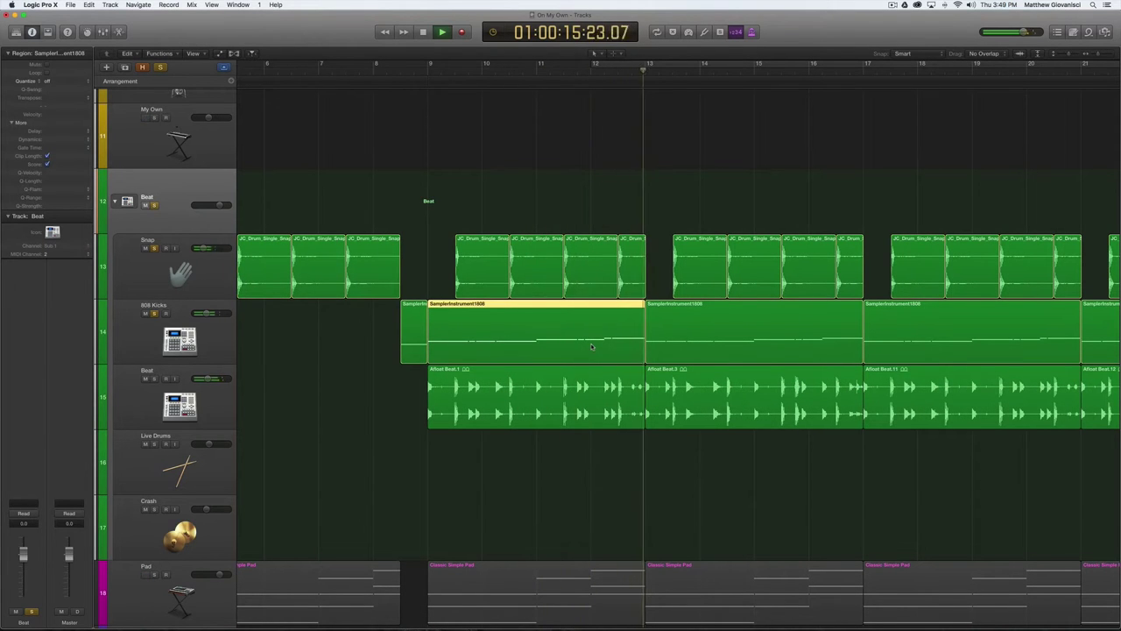
pyautogui.press('space')
# Turn off solo on the Beat track stack and play the soloed Snap and 808 Kicks tracks from bar 9
pyautogui.scroll(-3, 575, 344)
pyautogui.scroll(5, 575, 344)
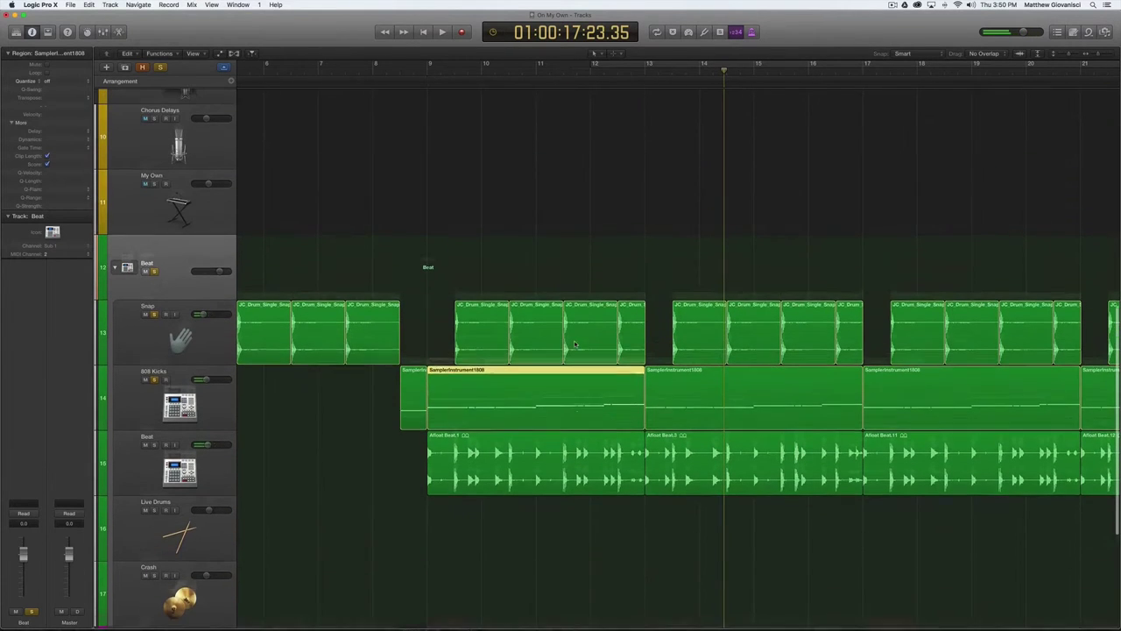
pyautogui.scroll(-1, 400, 393)
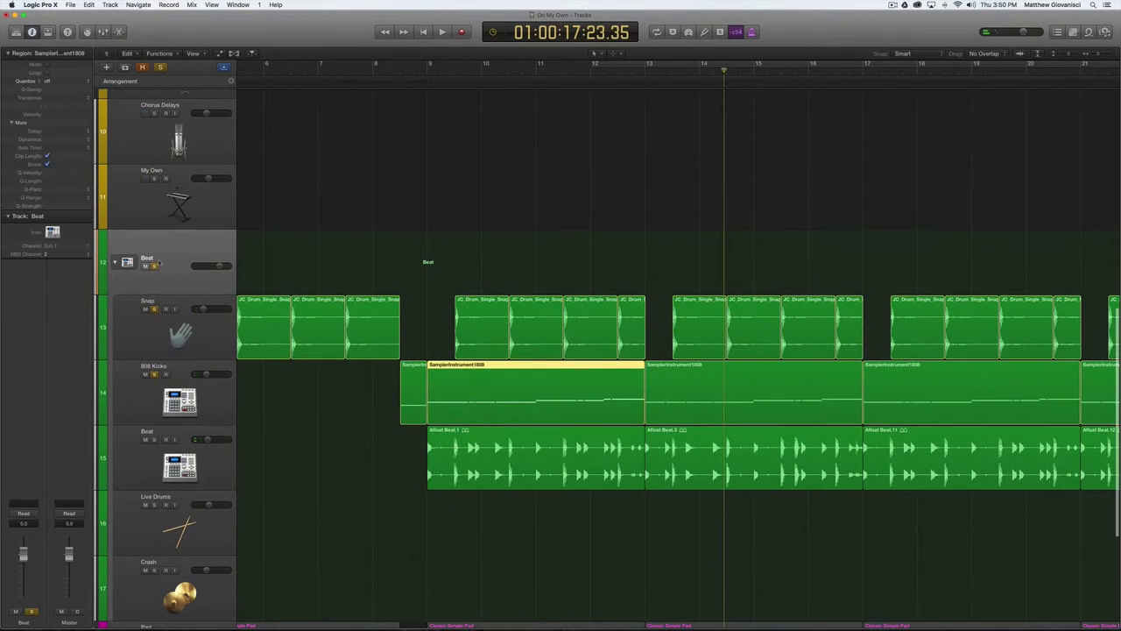
pyautogui.click(154, 265)
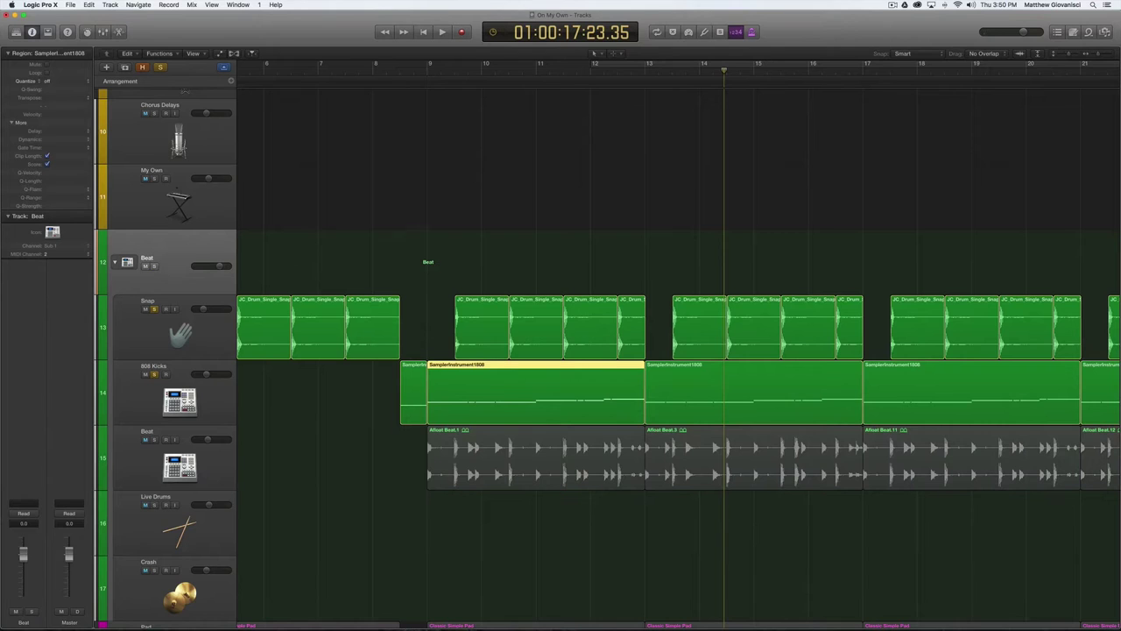
pyautogui.hotkey('shift', 'space')
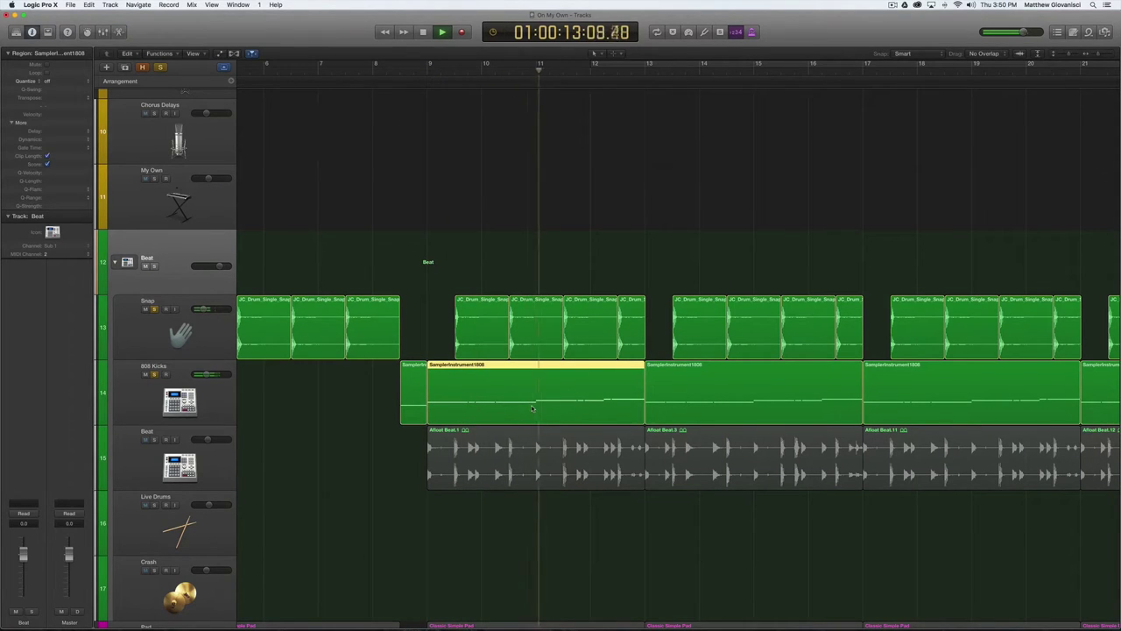
pyautogui.press('space')
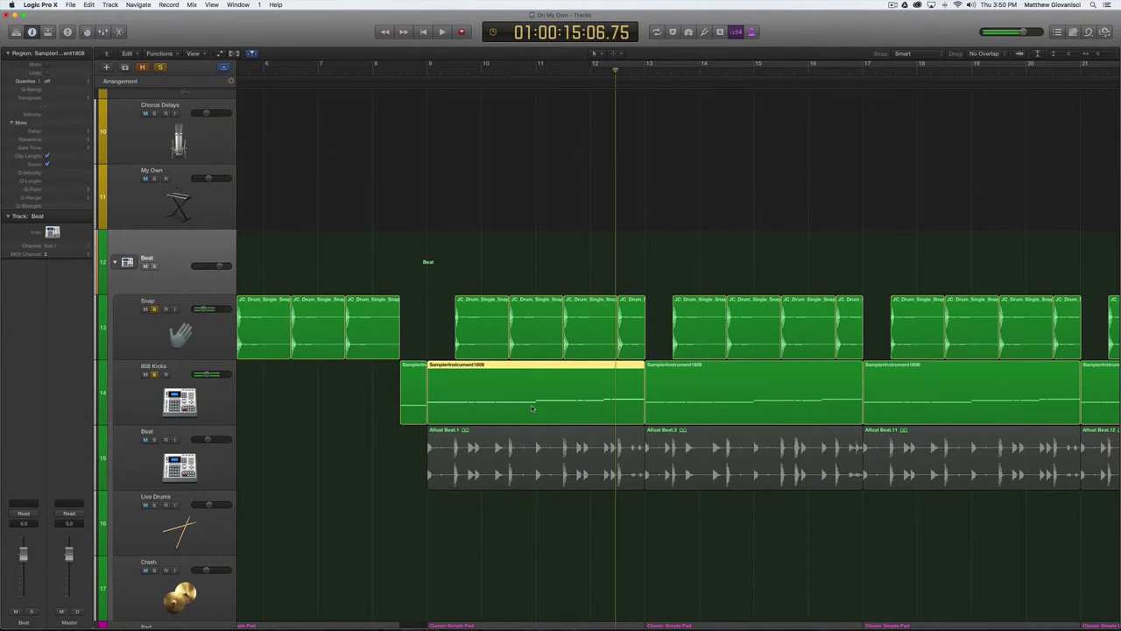
# Open the 808 Kicks region at bar 9 in the Piano Roll and enlarge the view of its notes
pyautogui.doubleClick(521, 393)
pyautogui.scroll(-3, 433, 508)
pyautogui.scroll(3, 428, 500)
pyautogui.hscroll(-5, 237, 555)
pyautogui.hscroll(-1, 454, 535)
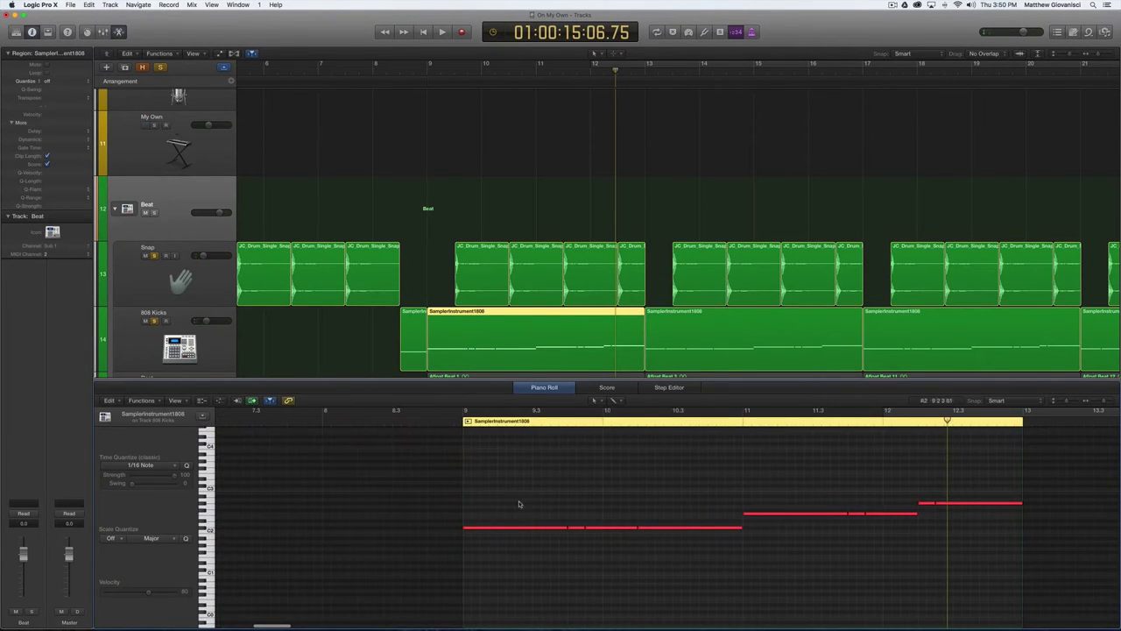
pyautogui.moveTo(1068, 402); pyautogui.dragTo(1075, 402)
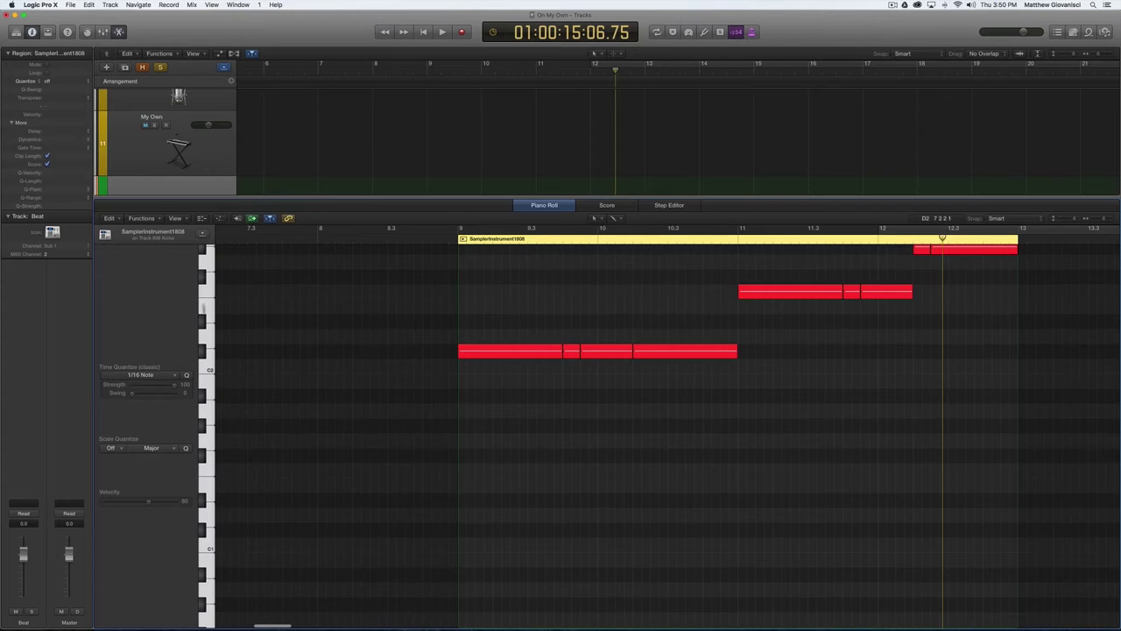
pyautogui.scroll(3, 233, 408)
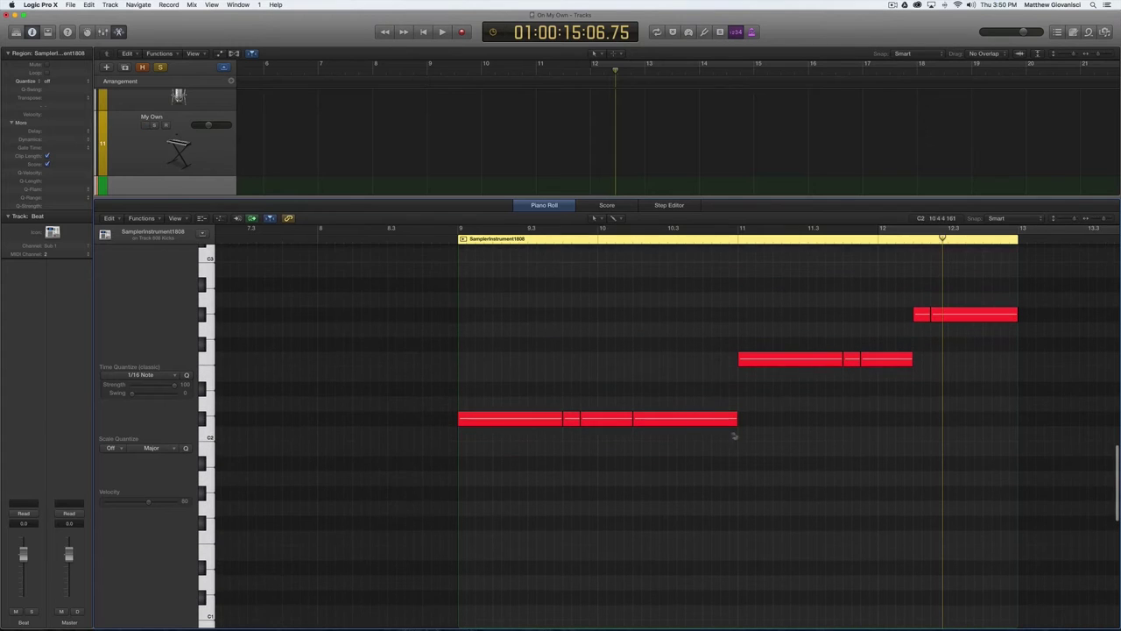
# Audition several 808 pitches on the Piano Roll keyboard, then close the editor
pyautogui.click(208, 434)
pyautogui.click(203, 359)
pyautogui.scroll(1, 203, 354)
pyautogui.click(202, 325)
pyautogui.click(204, 289)
pyautogui.click(205, 368)
pyautogui.click(205, 407)
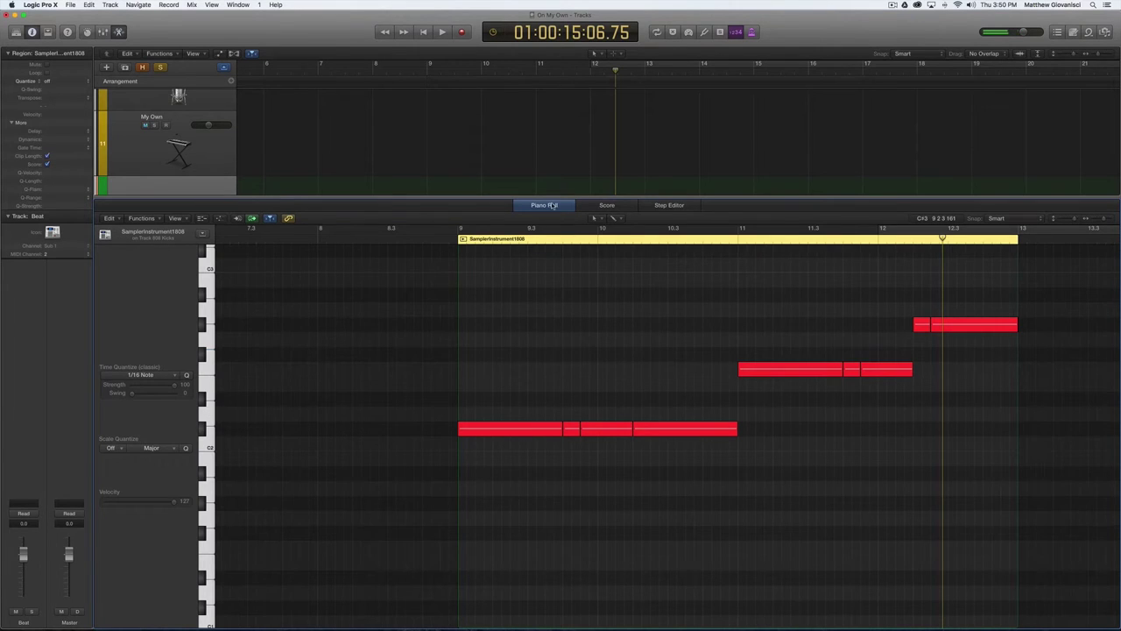
pyautogui.click(552, 205)
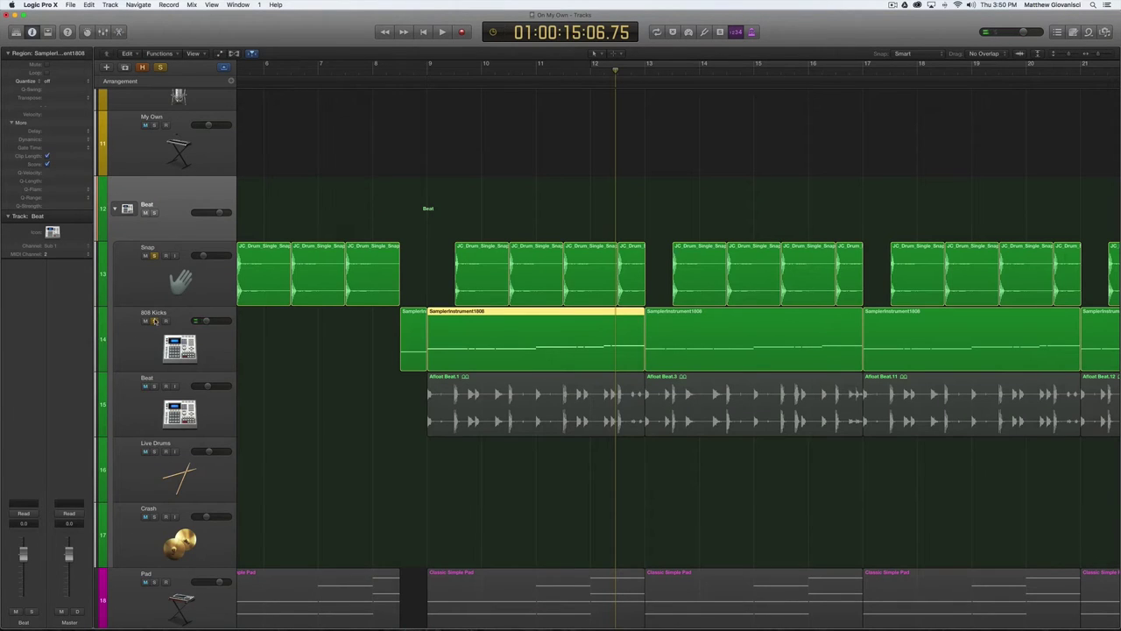
# Solo only the individual Beat track, play it briefly, and turn its solo off
pyautogui.click(153, 386)
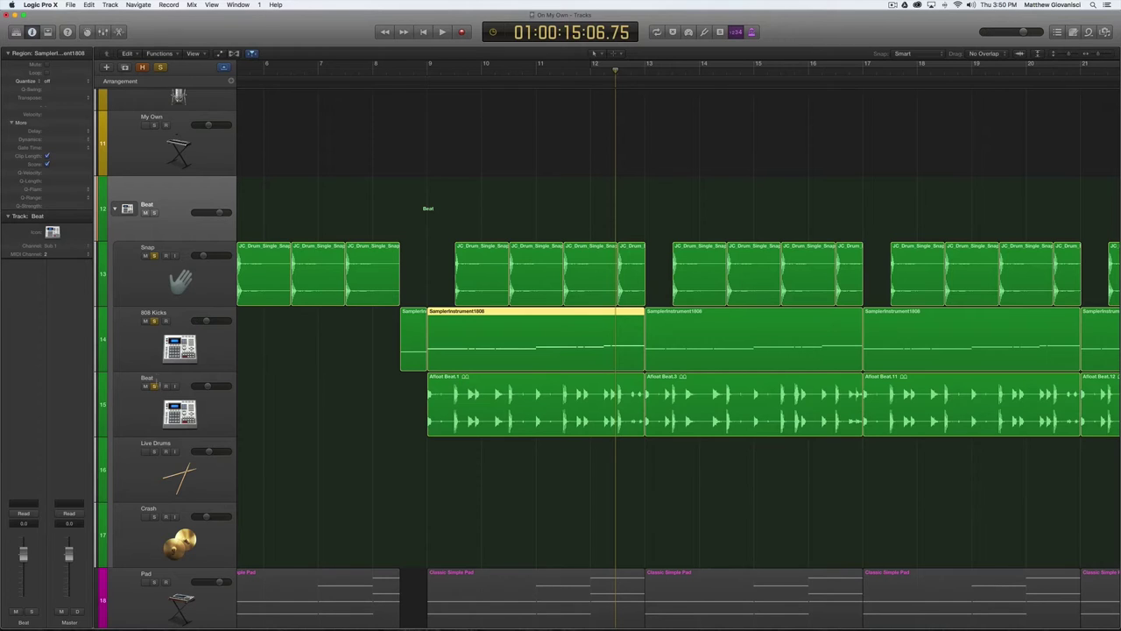
pyautogui.click(155, 320)
pyautogui.click(155, 255)
pyautogui.press('space')
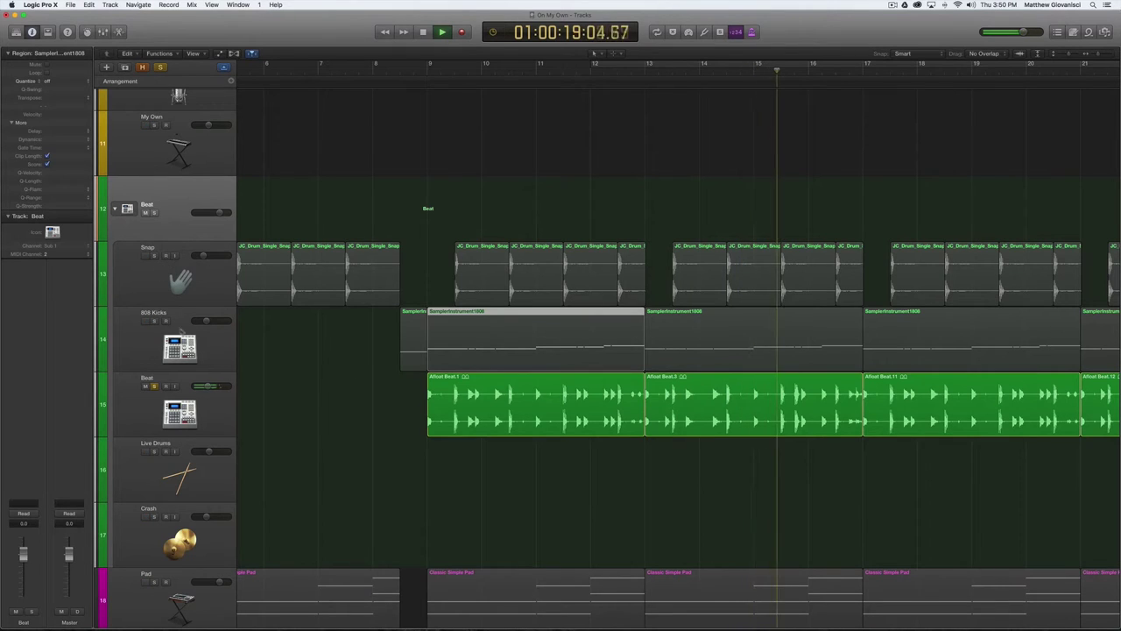
pyautogui.press('space')
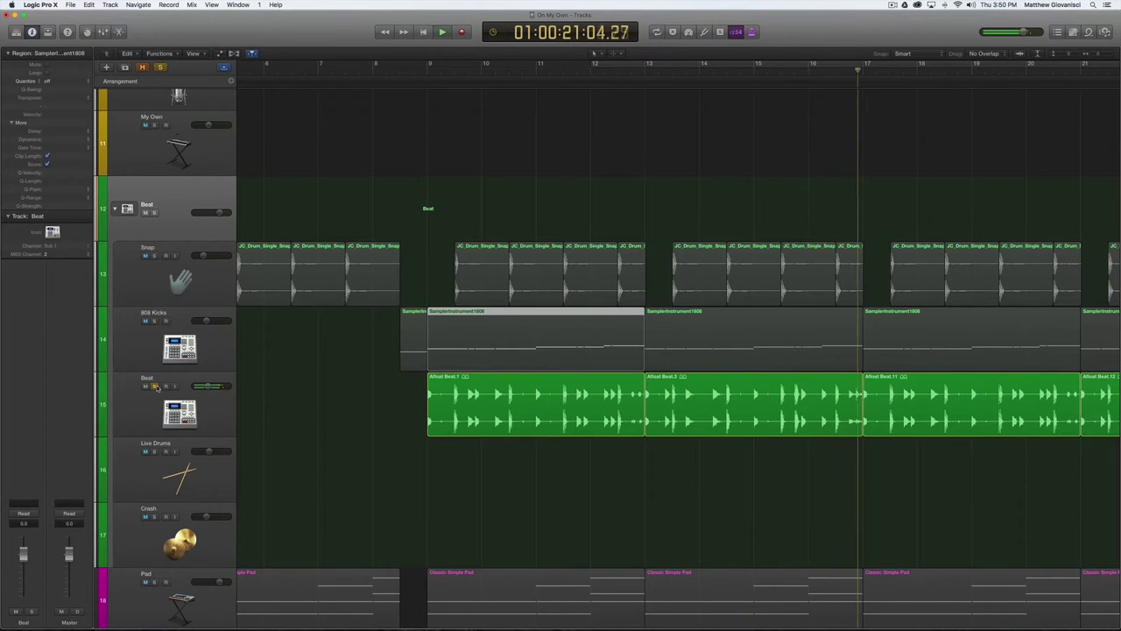
pyautogui.click(155, 387)
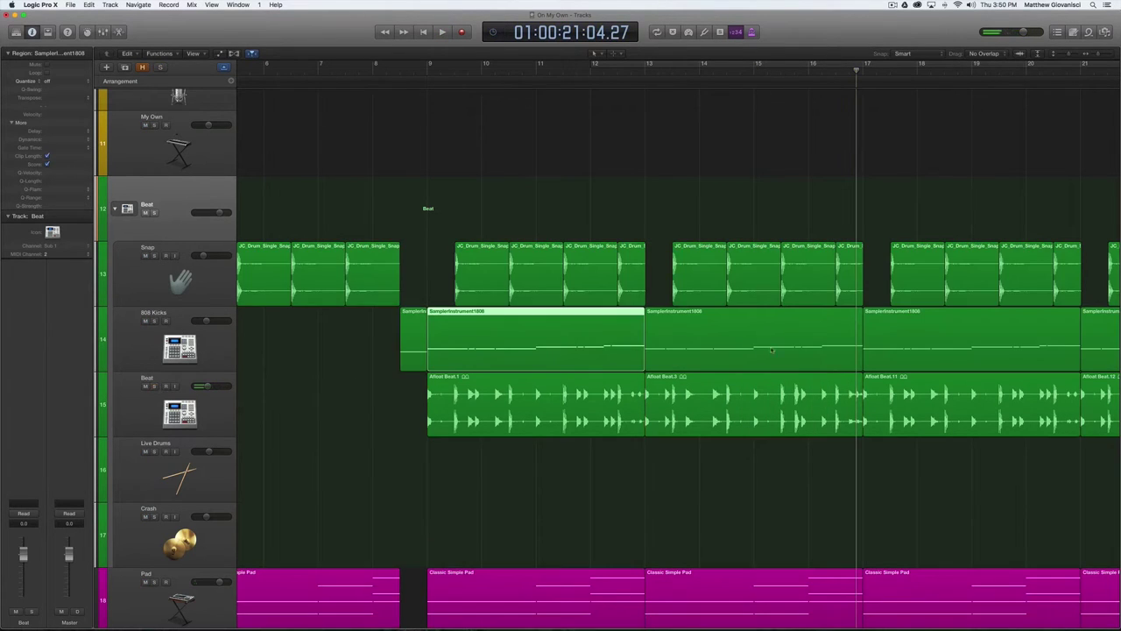
# Solo the Live Drums track and play its Mount Up Beat region from bar 49 in the first chorus
pyautogui.scroll(-2, 342, 421)
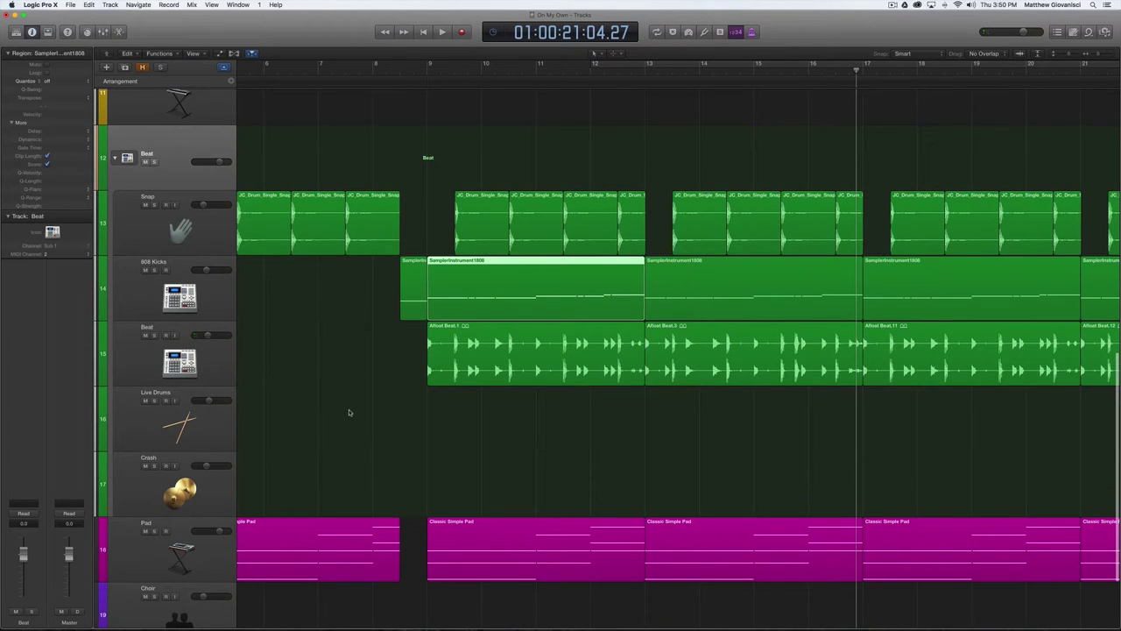
pyautogui.press('super+Left')
pyautogui.press('super+Left')
pyautogui.press('super+Left')
pyautogui.press('super+Left')
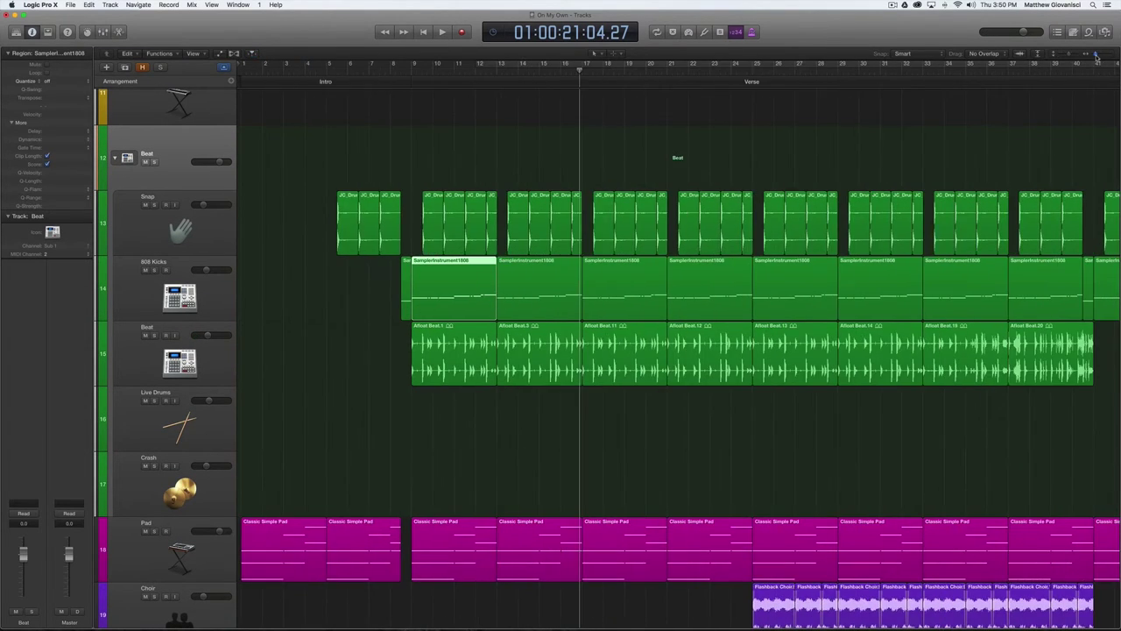
pyautogui.hscroll(4, 849, 418)
pyautogui.click(674, 419)
pyautogui.press('s')
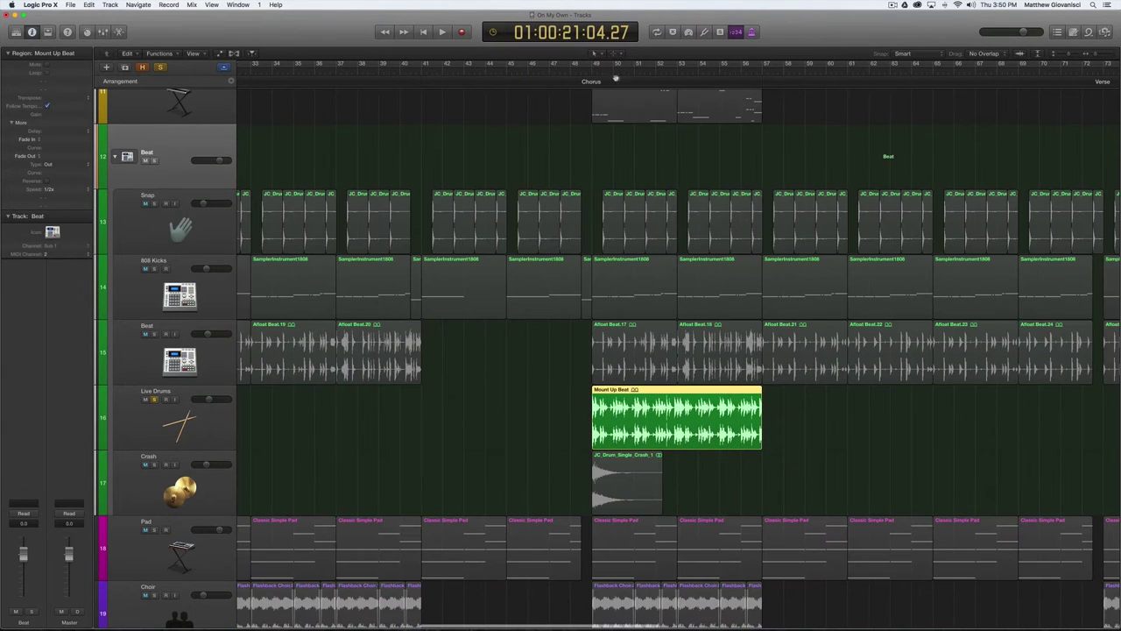
pyautogui.hotkey('shift', 'Return')
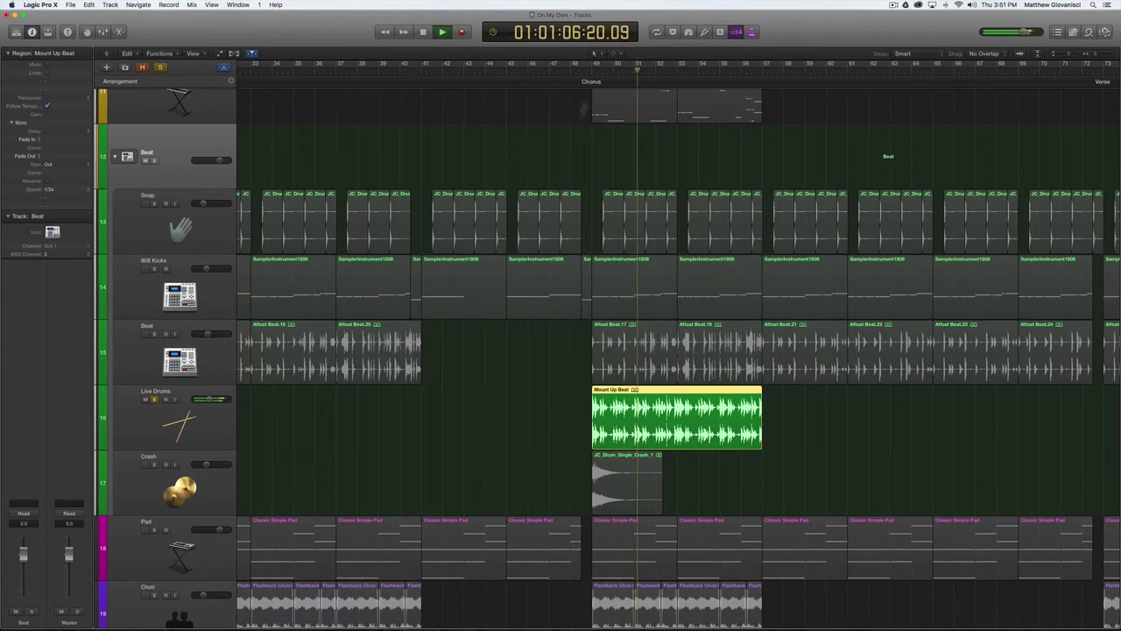
pyautogui.press('space')
# Turn off solo on Live Drums and play the full mix from the start of the Mount Up Beat region
pyautogui.click(155, 399)
pyautogui.hotkey('shift', 'space')
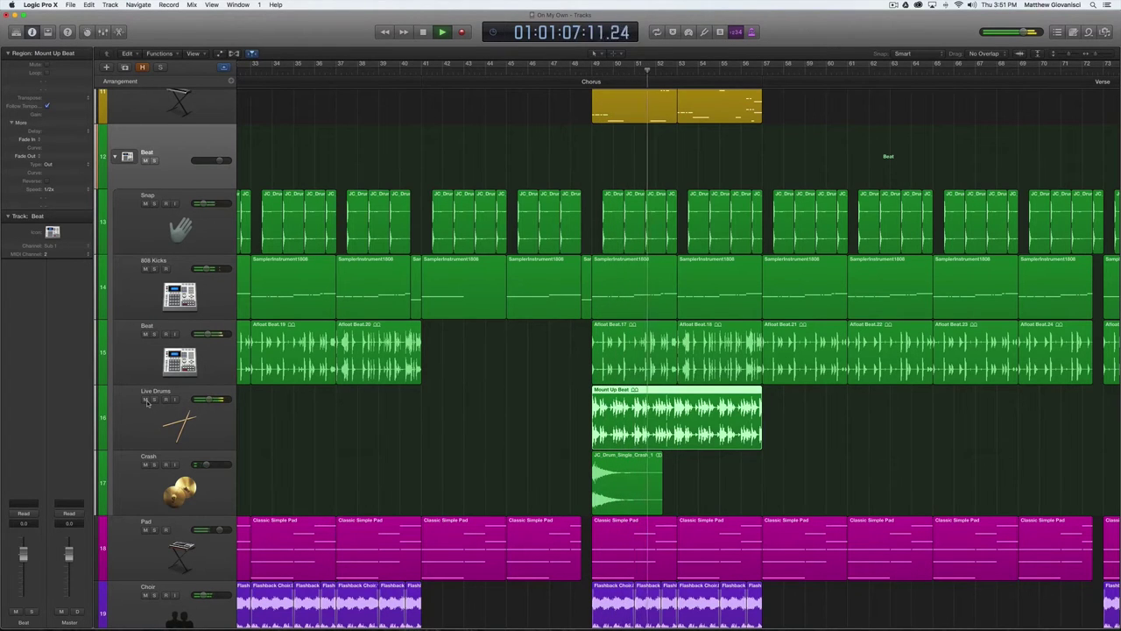
pyautogui.press('space')
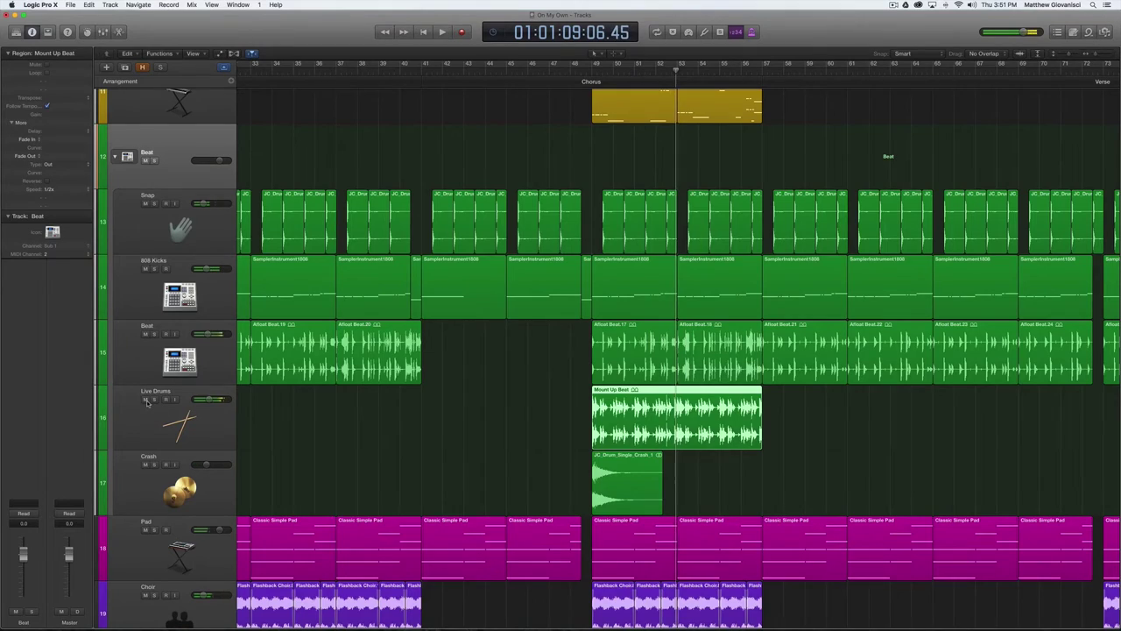
# Return the playhead to the start of the song and set a cycle range over bars 1 to 5
pyautogui.hscroll(-10, 401, 441)
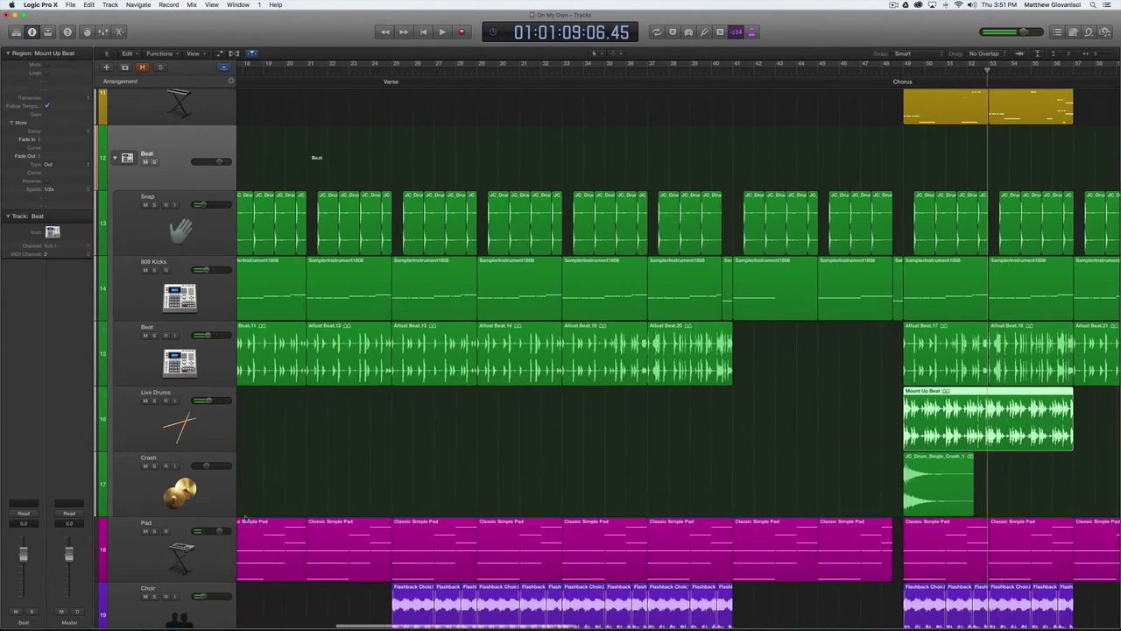
pyautogui.scroll(-3, 511, 432)
pyautogui.hscroll(-12, 511, 432)
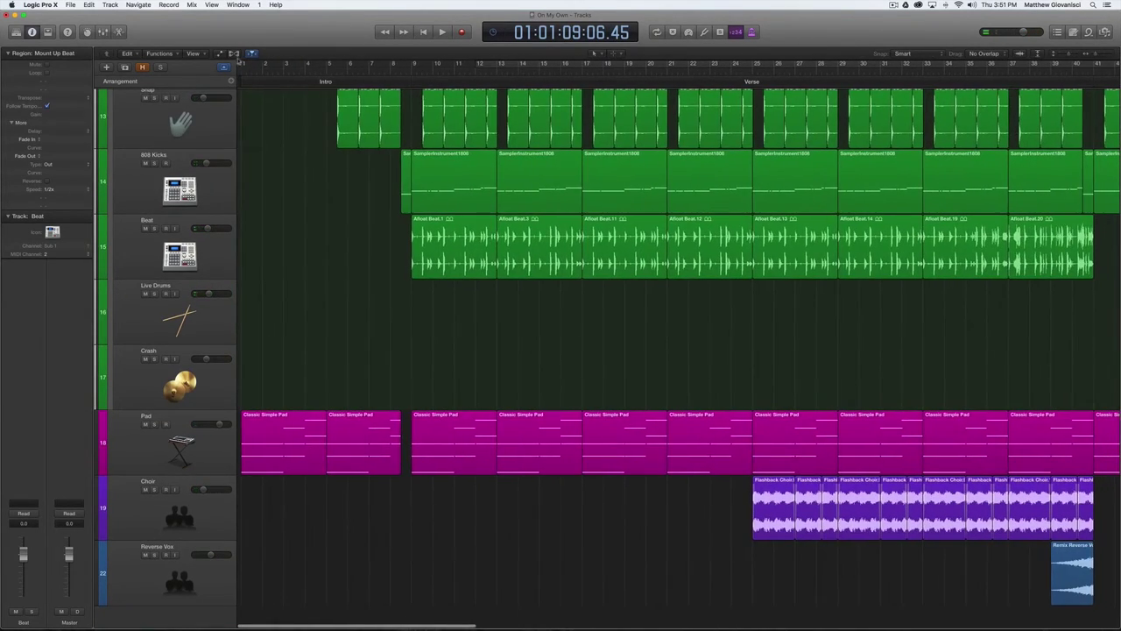
pyautogui.press('Return')
pyautogui.moveTo(250, 67); pyautogui.dragTo(328, 66)
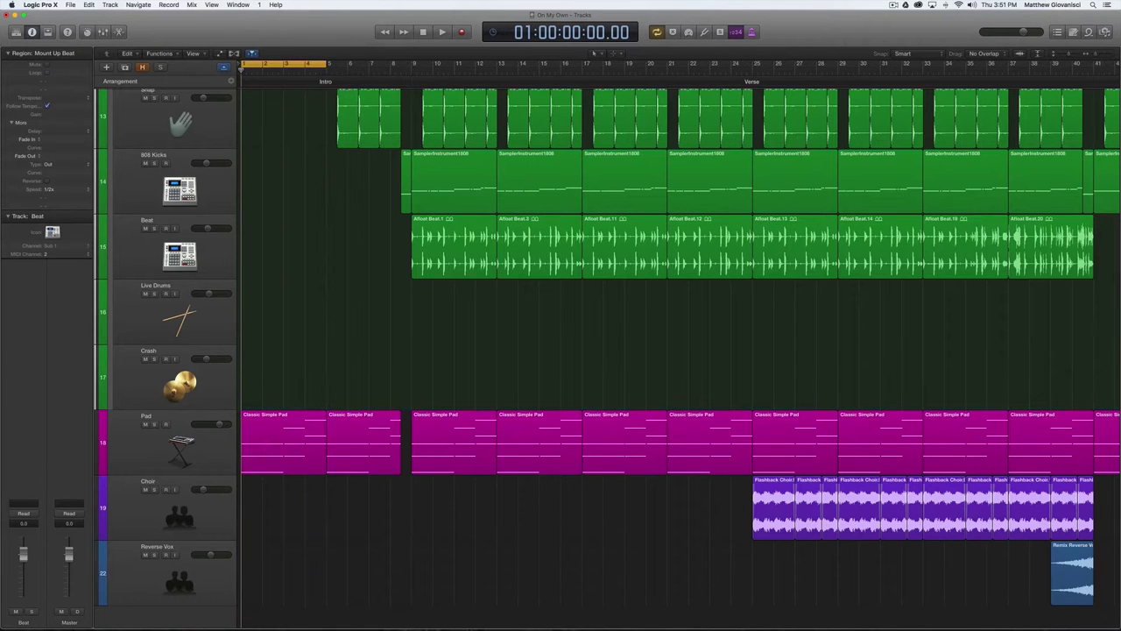
# Open the first Classic Simple Pad region in the Piano Roll, select its three chords one by one, and close the editor
pyautogui.click(283, 450)
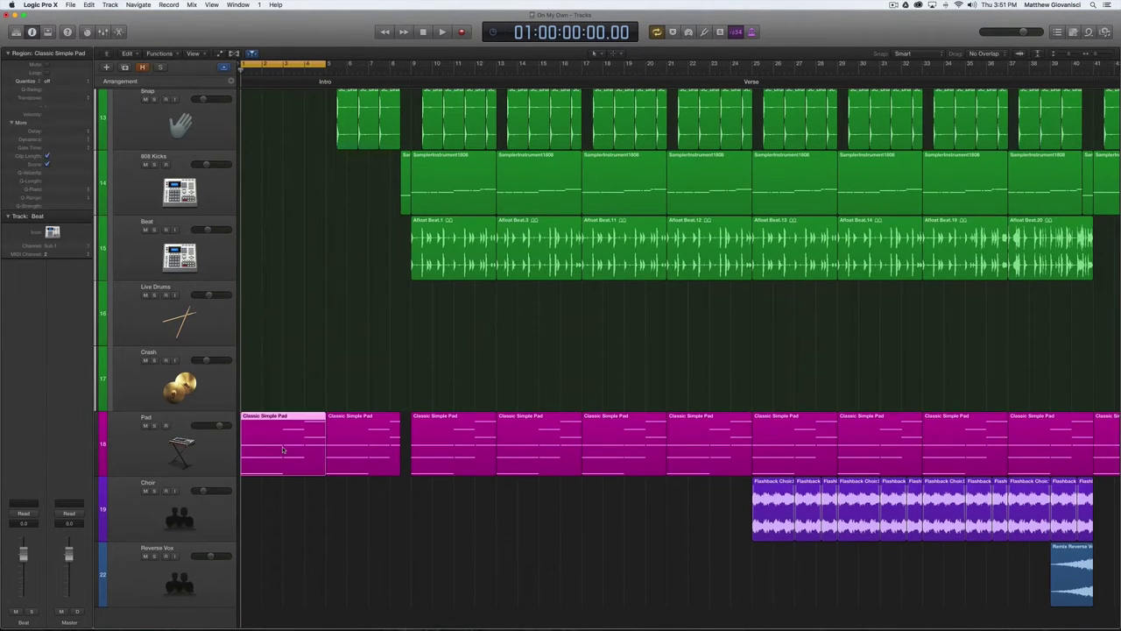
pyautogui.doubleClick(283, 450)
pyautogui.moveTo(299, 388); pyautogui.dragTo(298, 561)
pyautogui.moveTo(576, 303); pyautogui.dragTo(580, 560)
pyautogui.moveTo(699, 279); pyautogui.dragTo(713, 513)
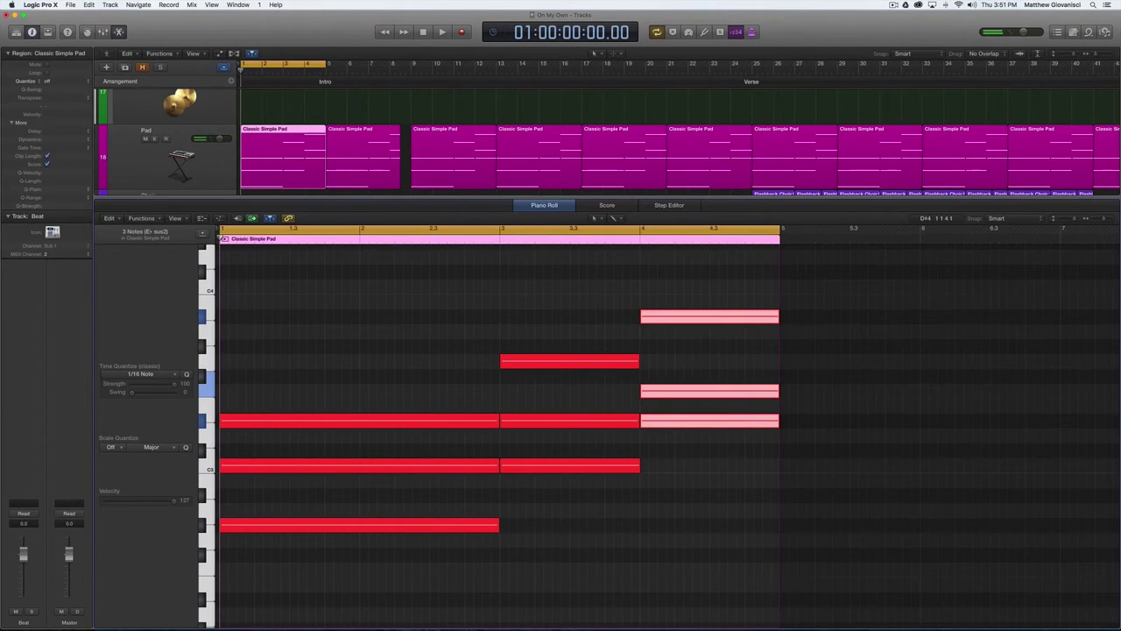
pyautogui.click(543, 207)
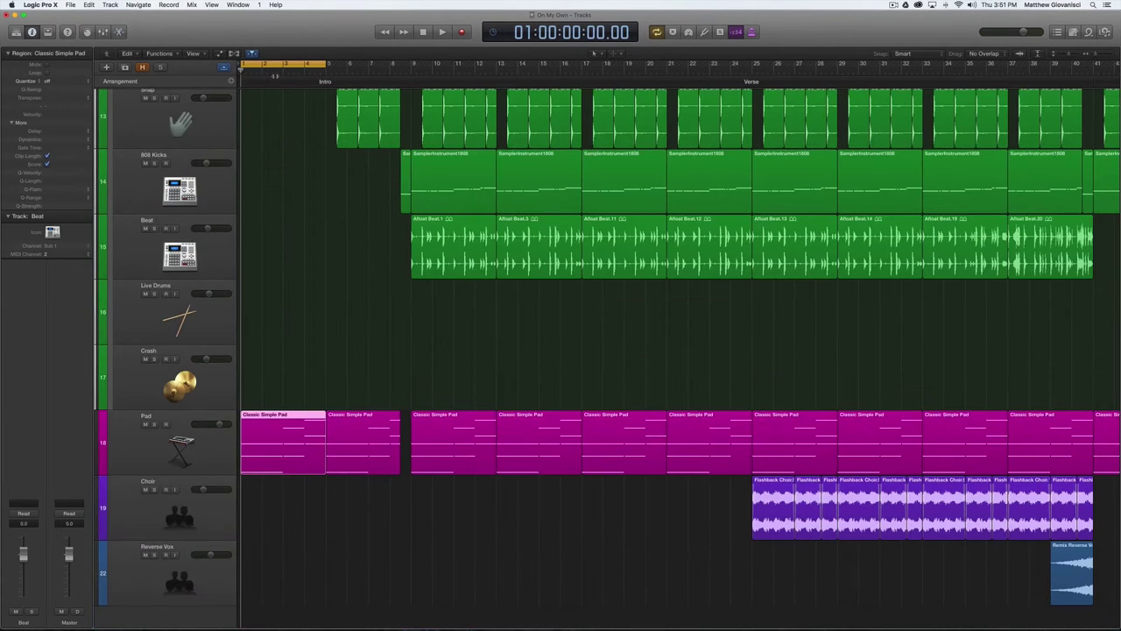
# Play the cycled intro bars, then solo and select the Pad track and play them again
pyautogui.press('space')
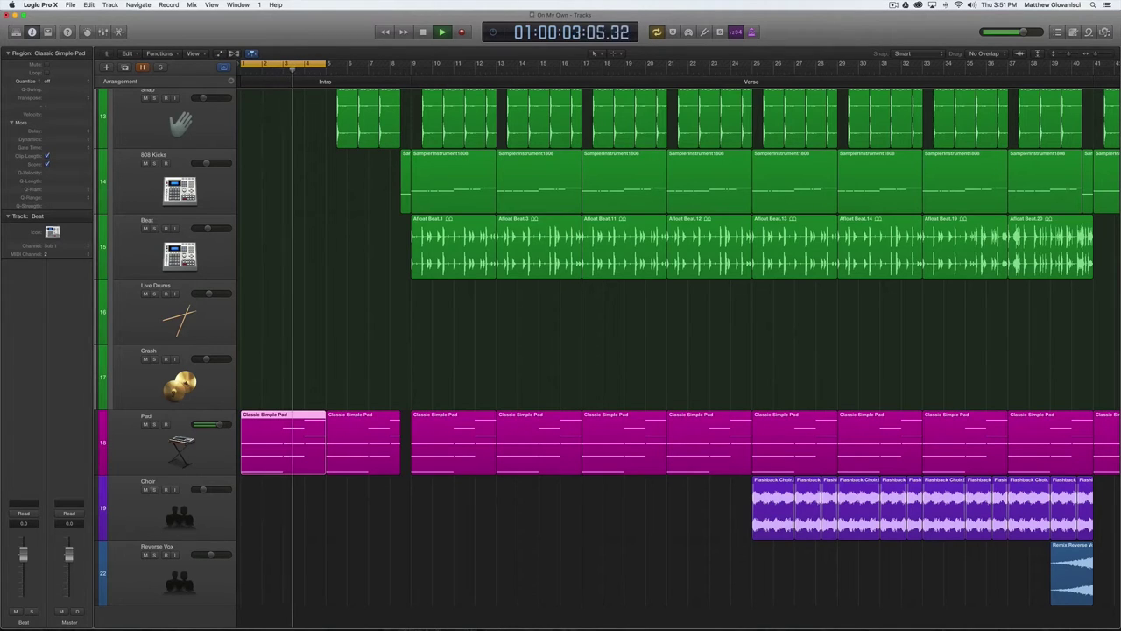
pyautogui.press('space')
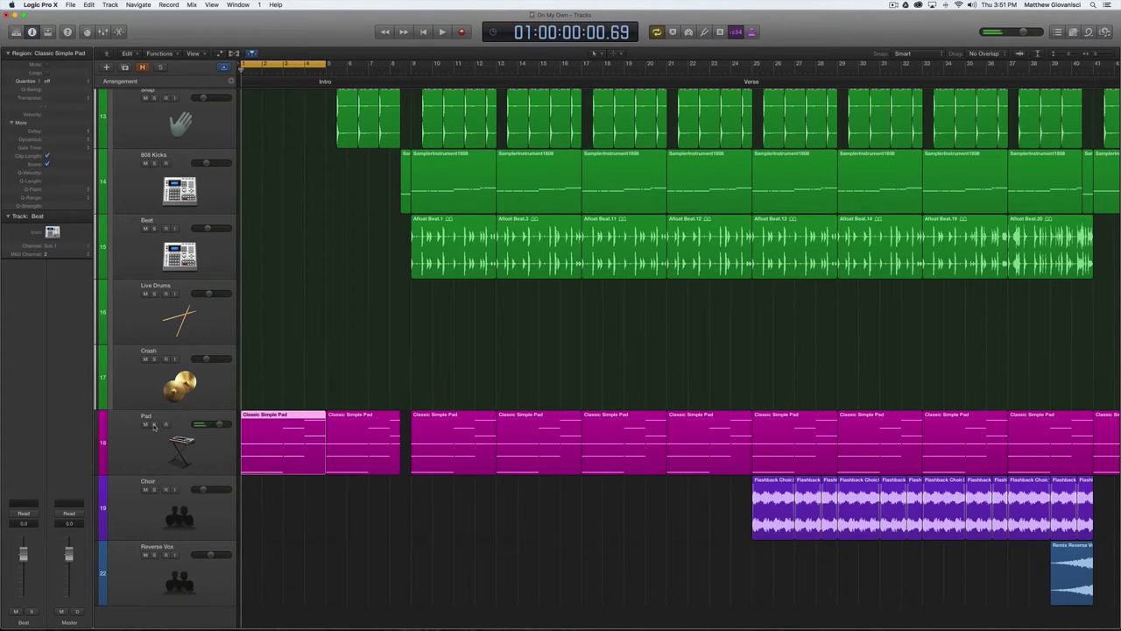
pyautogui.click(153, 424)
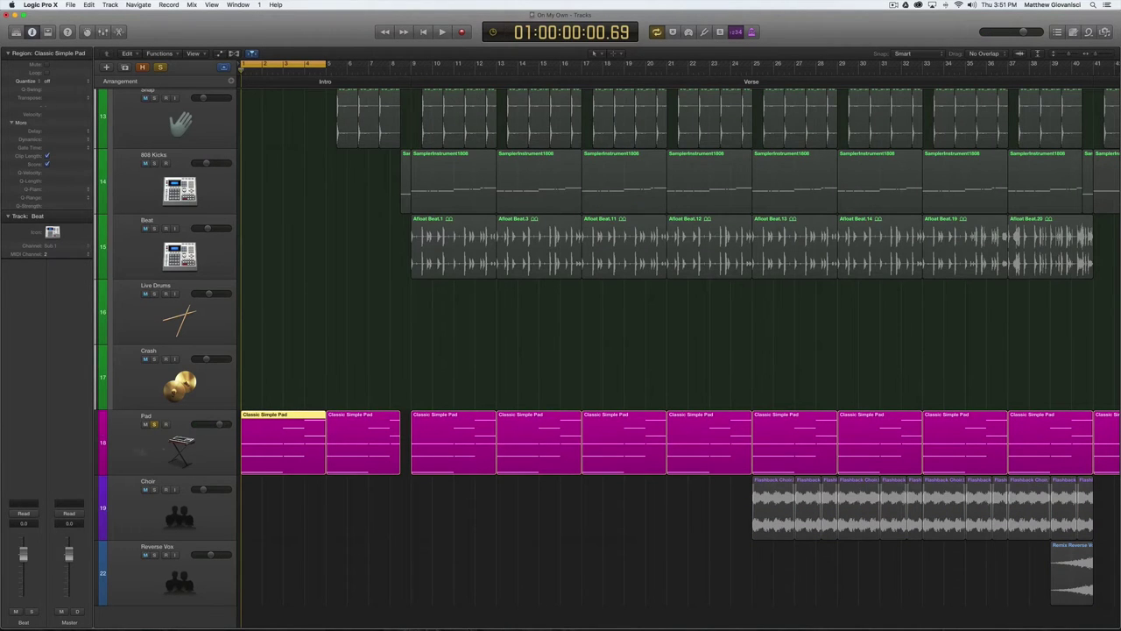
pyautogui.click(193, 451)
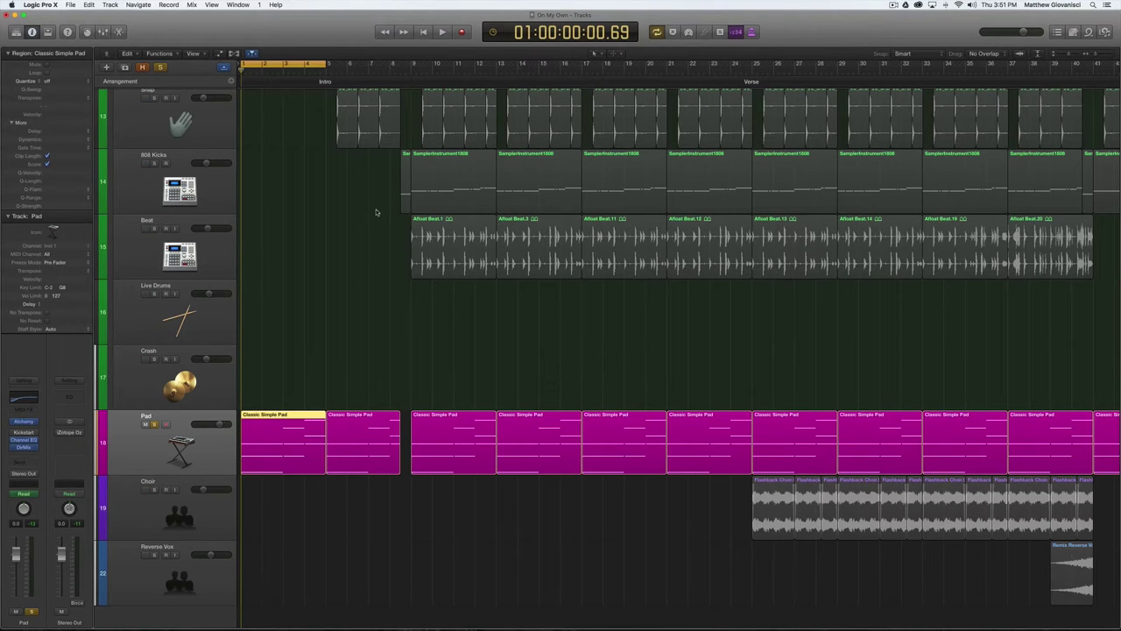
pyautogui.press('space')
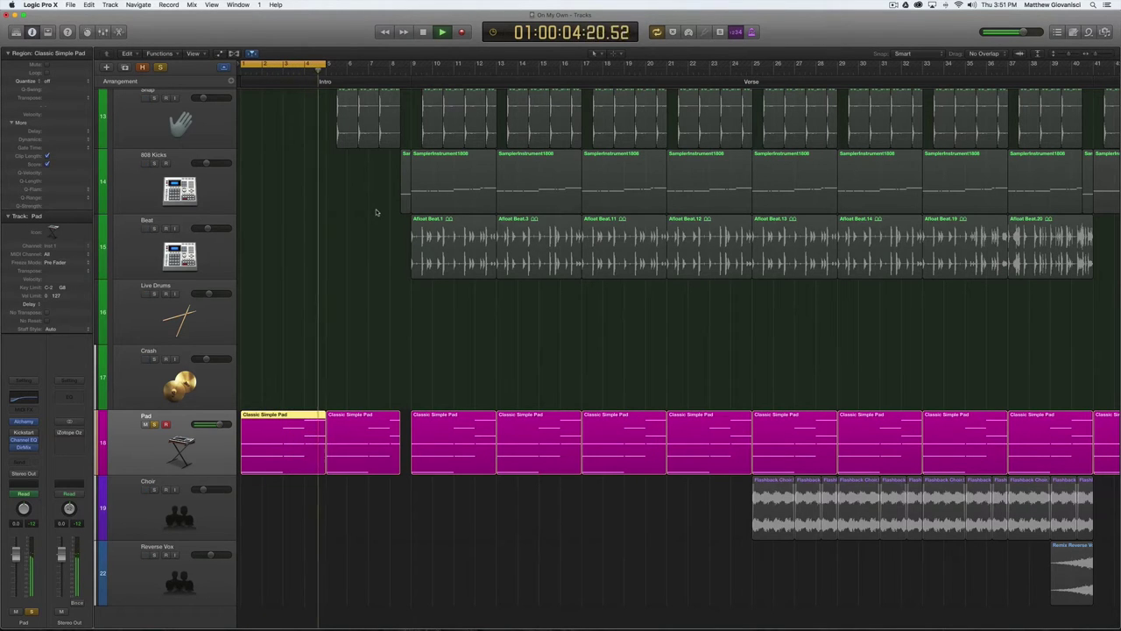
pyautogui.press('space')
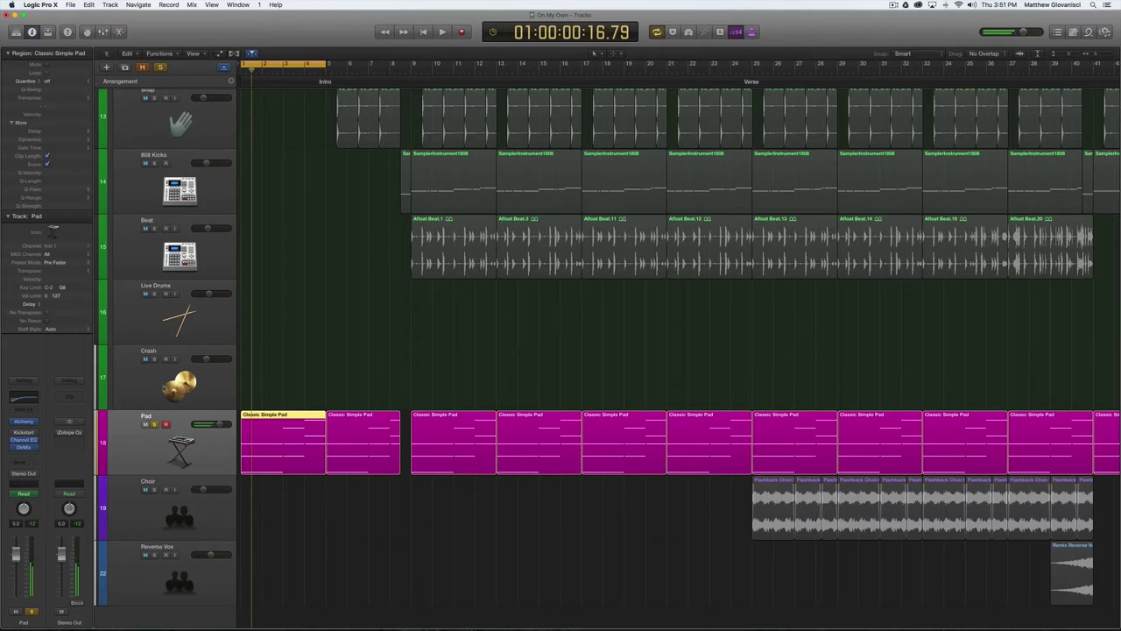
# Enable the Pad track's Kickstart plug-in with its Mix at 99%, play the cycled bars, and close the plug-in window
pyautogui.click(24, 432)
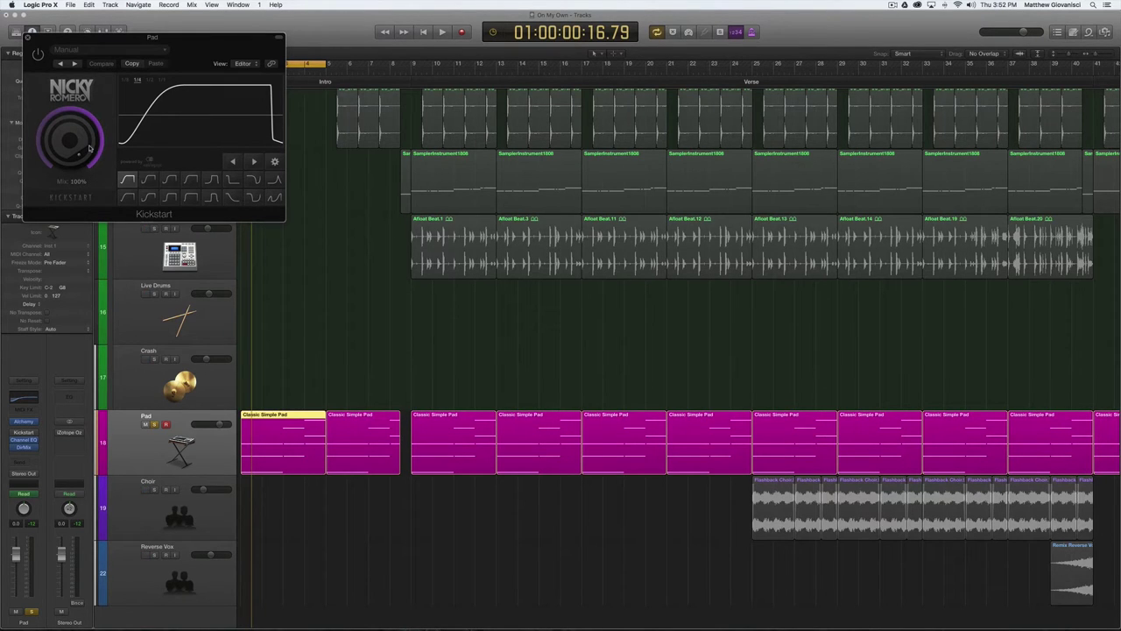
pyautogui.moveTo(13, 432)
pyautogui.moveTo(77, 166); pyautogui.dragTo(77, 164)
pyautogui.press('space')
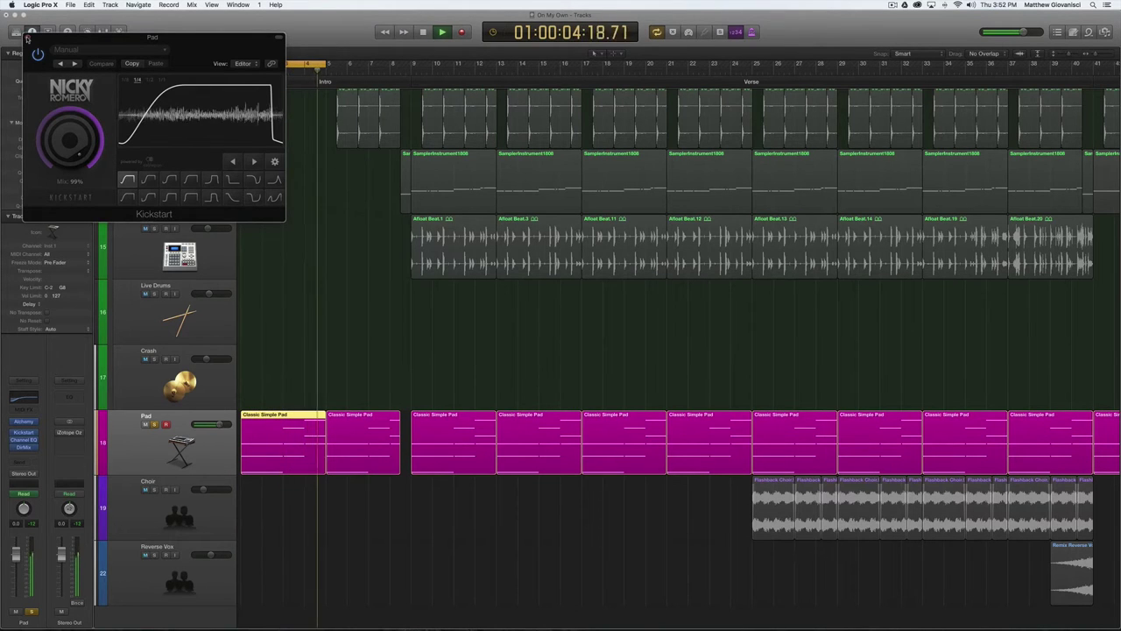
pyautogui.press('super+w')
pyautogui.press('space')
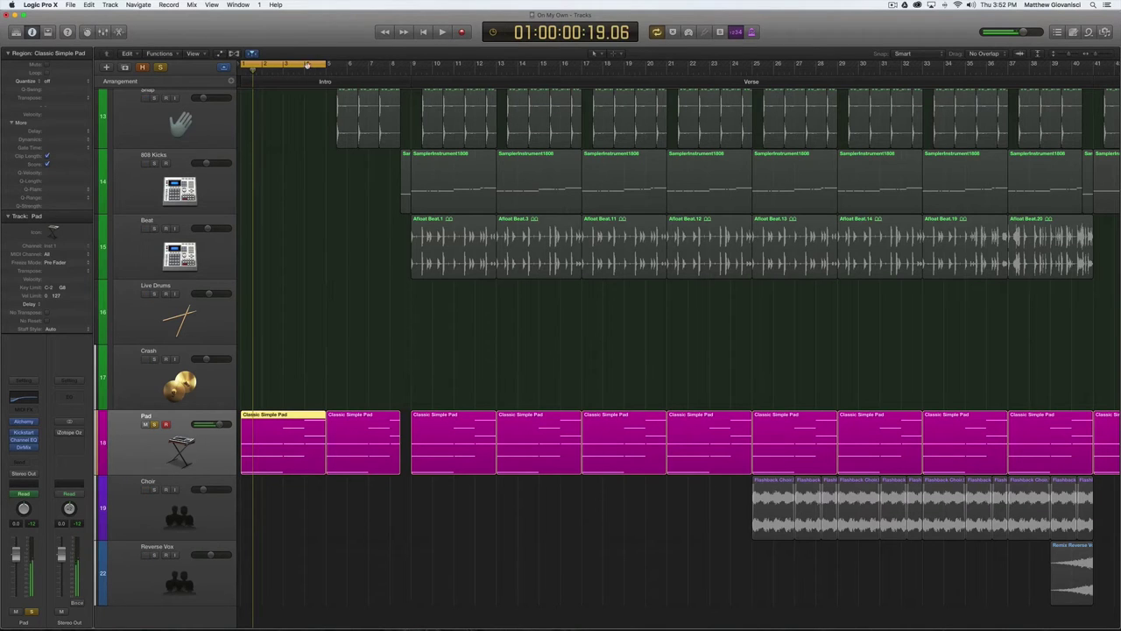
# Turn off the cycle range and the solo on the Pad track
pyautogui.press('c')
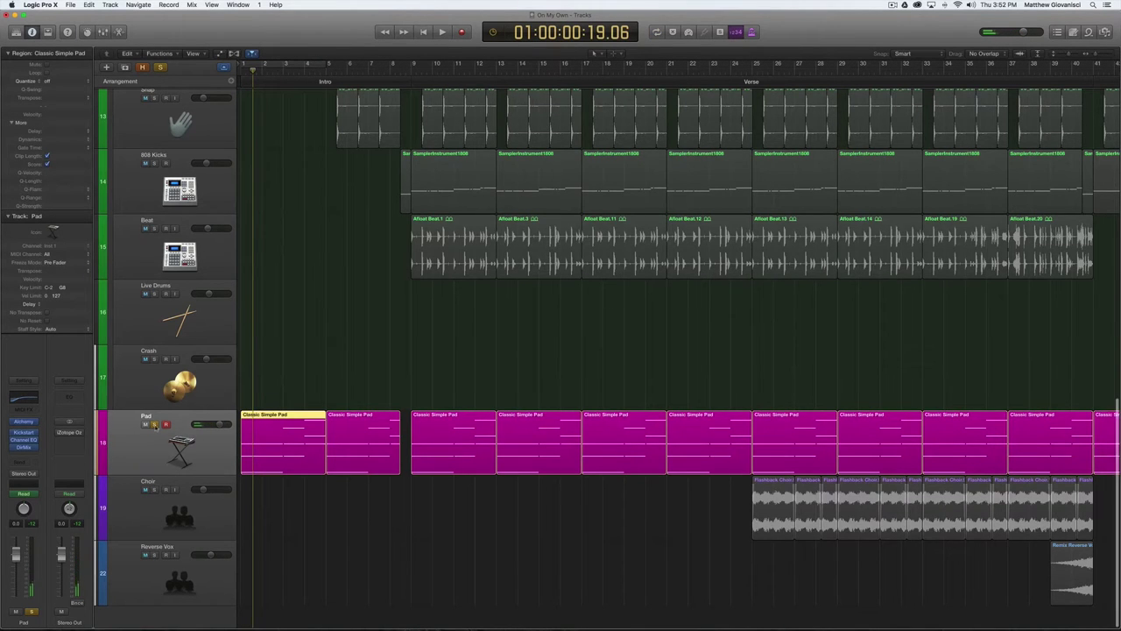
pyautogui.press('s')
# Solo the Choir track, play it from just before its first region at bar 25, and turn its solo off
pyautogui.hscroll(5, 577, 459)
pyautogui.hscroll(4, 576, 459)
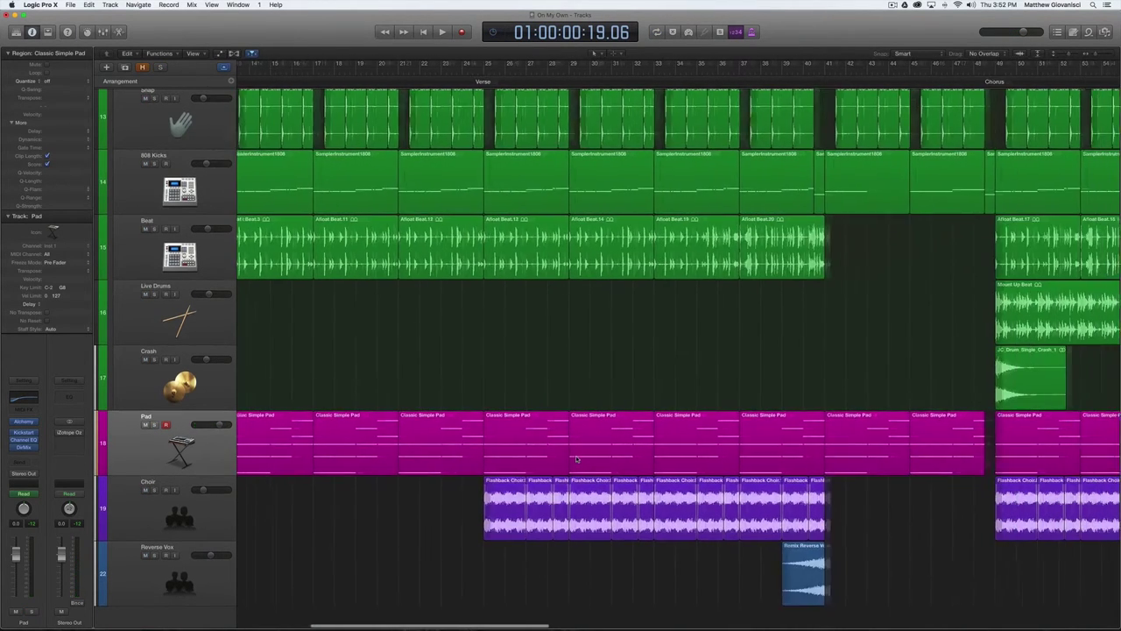
pyautogui.hscroll(1, 585, 487)
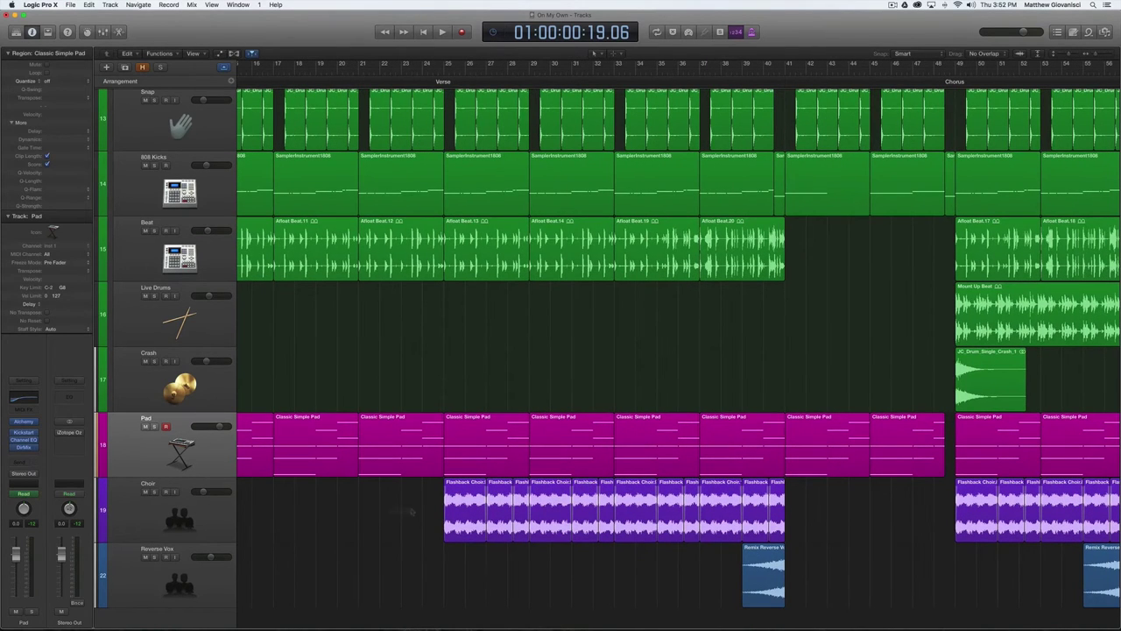
pyautogui.click(155, 492)
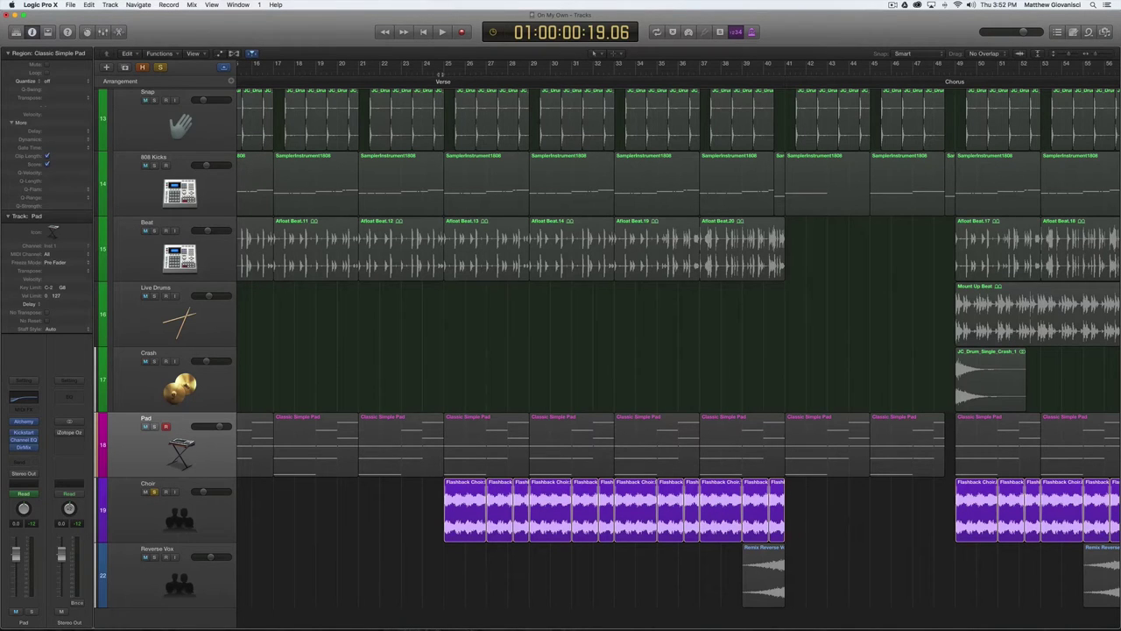
pyautogui.click(434, 70)
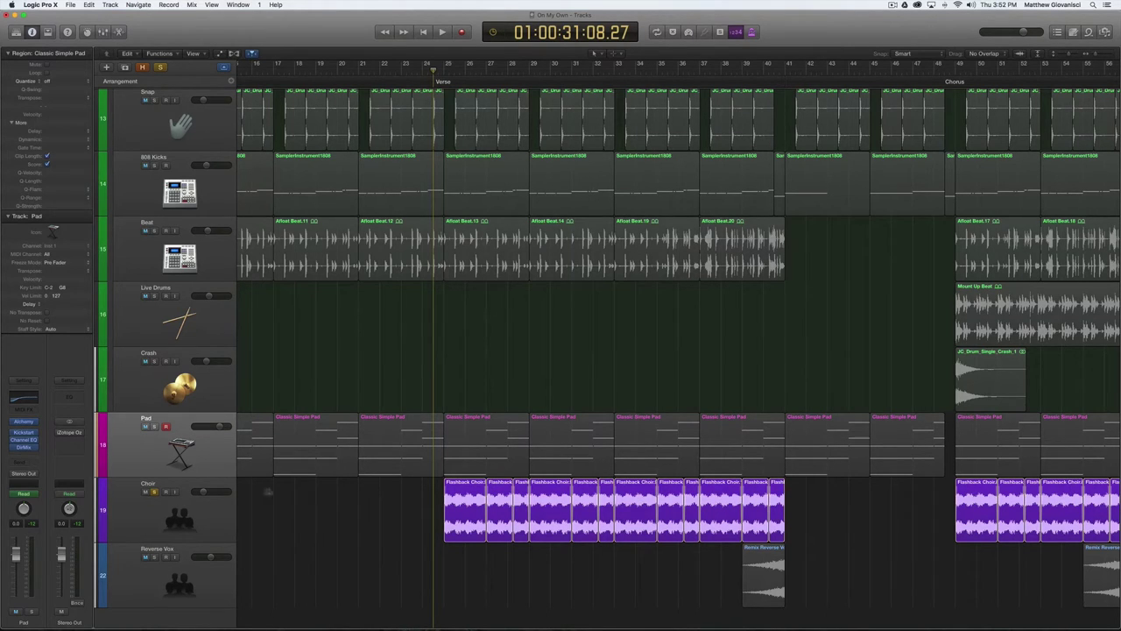
pyautogui.press('space')
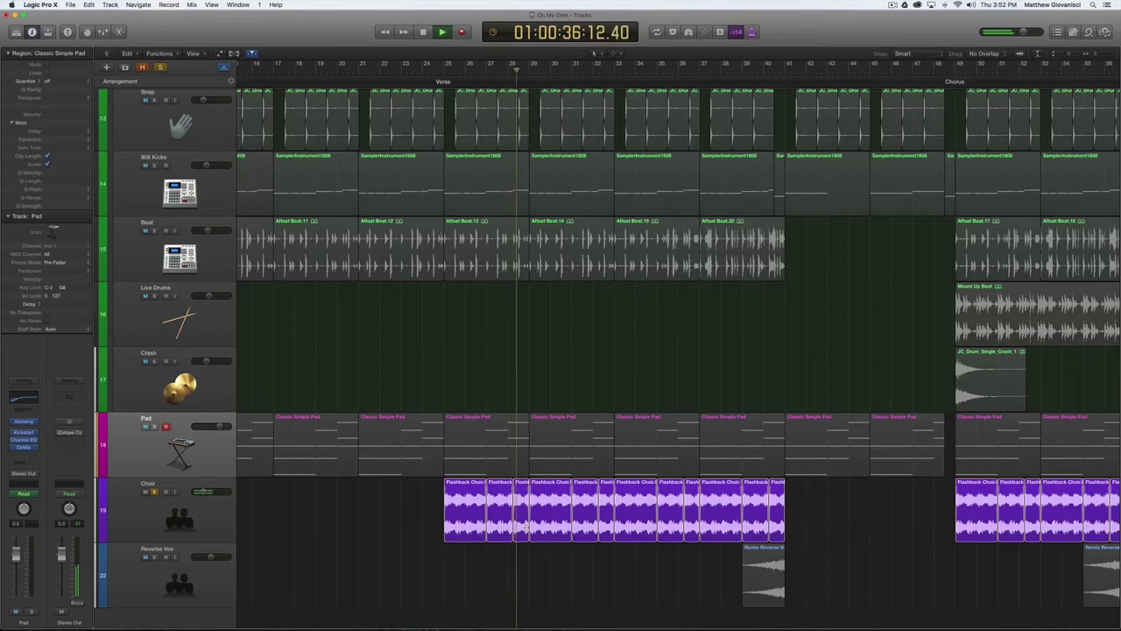
pyautogui.press('space')
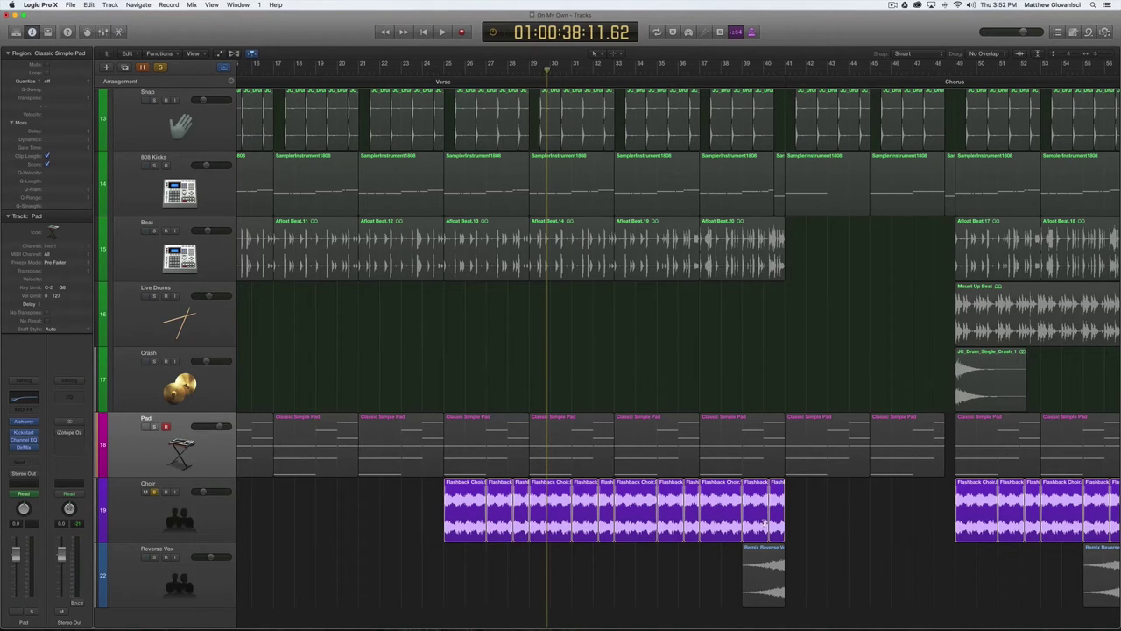
pyautogui.click(154, 492)
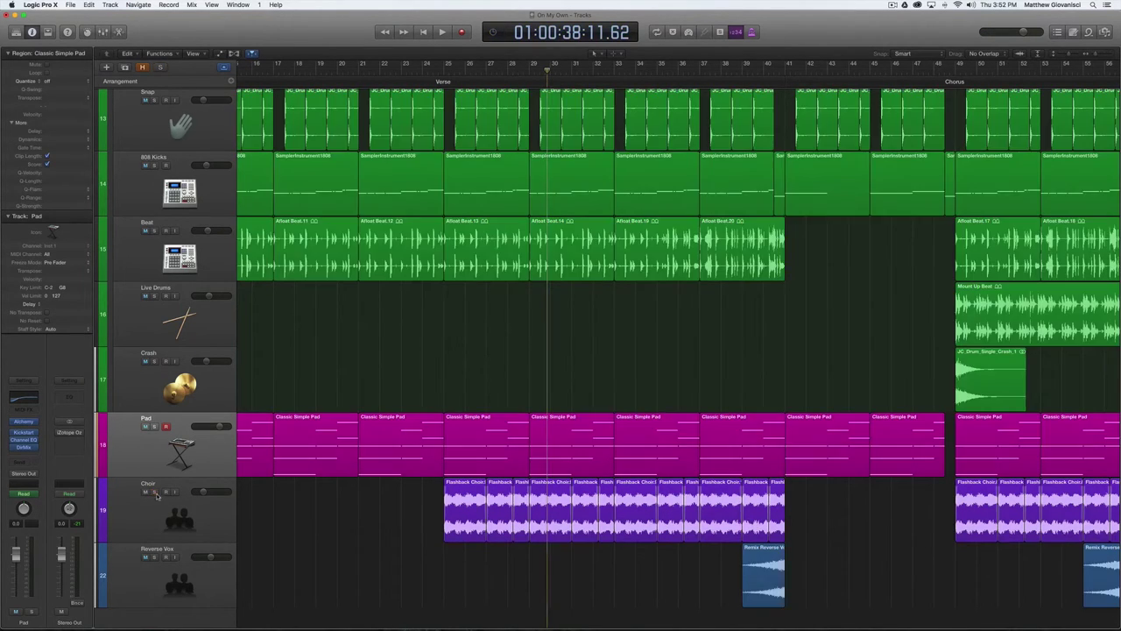
# Look over the drum, pad and choir regions through to the outro and back to the intro
pyautogui.scroll(5, 690, 394)
pyautogui.scroll(-5, 691, 394)
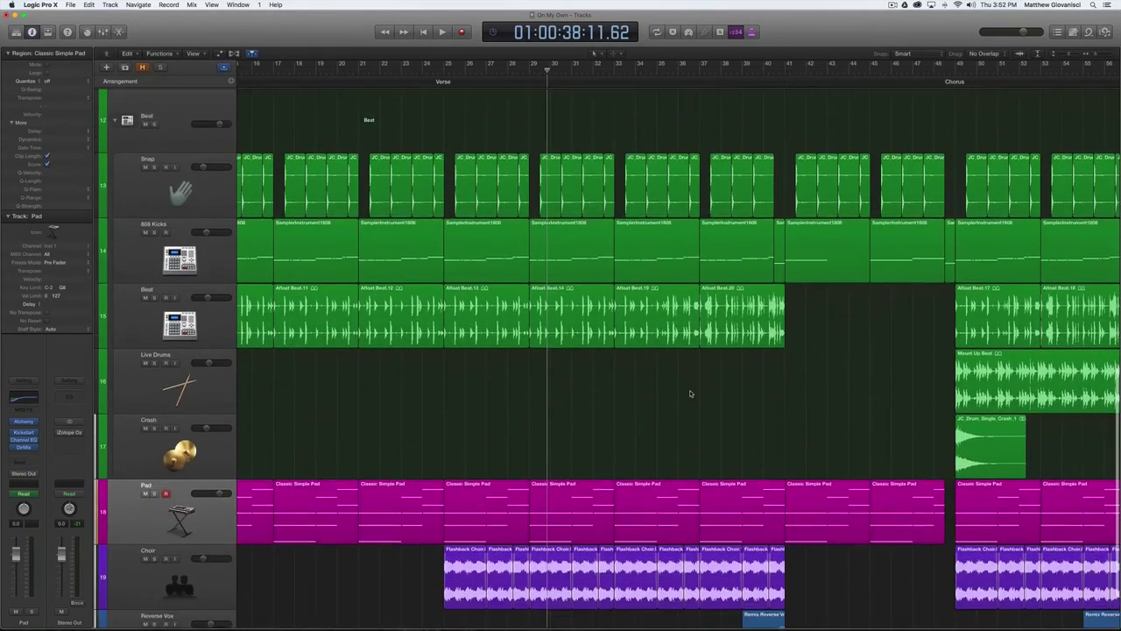
pyautogui.hscroll(2, 690, 395)
pyautogui.hscroll(20, 690, 394)
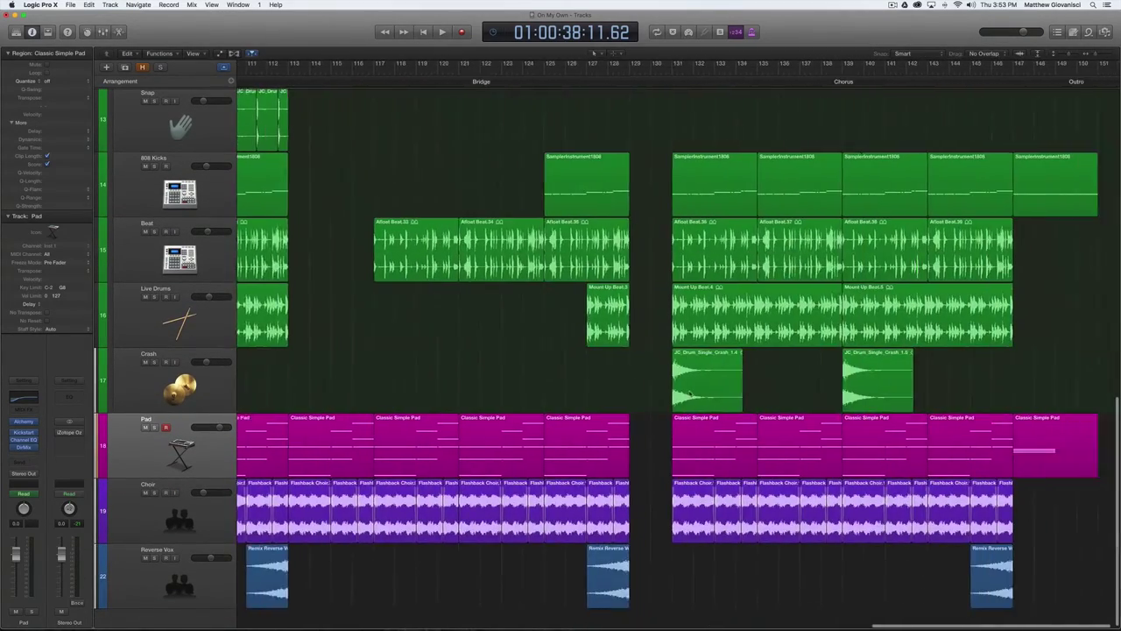
pyautogui.hscroll(-20, 689, 395)
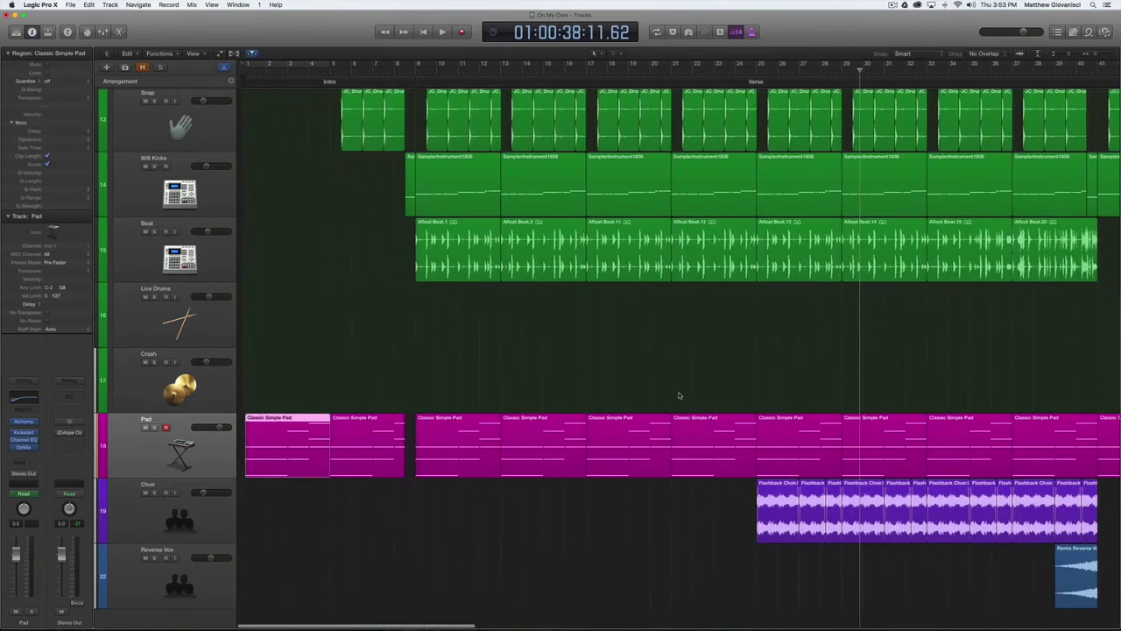
# Select the Rap Vox region and its track, and look over the rap, hype and chorus vocal tracks
pyautogui.scroll(8, 520, 283)
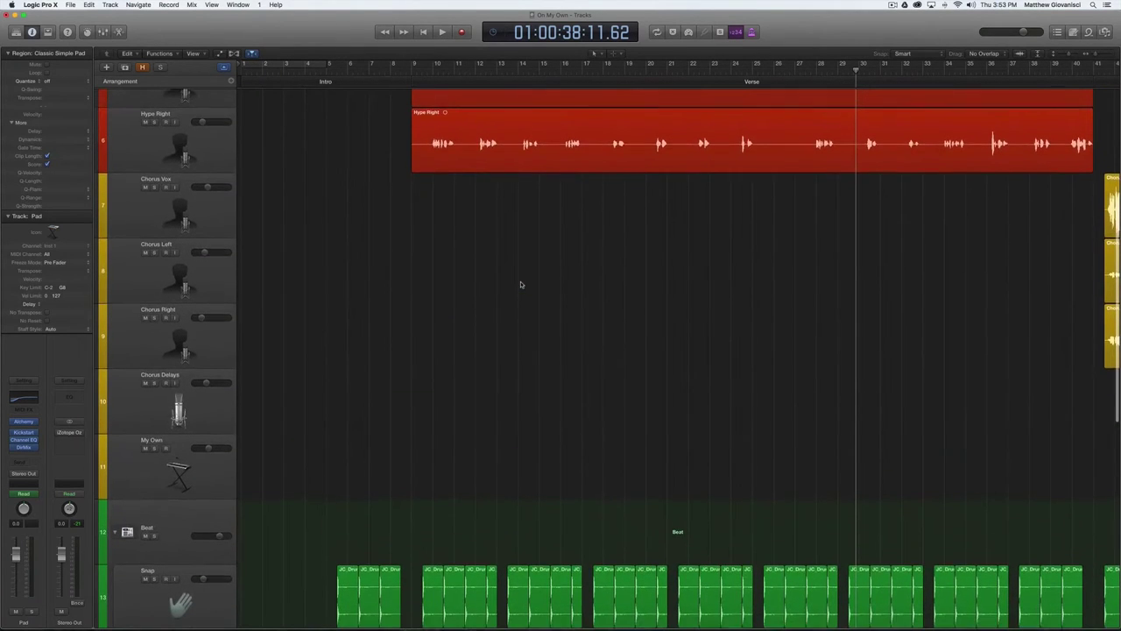
pyautogui.scroll(5, 516, 282)
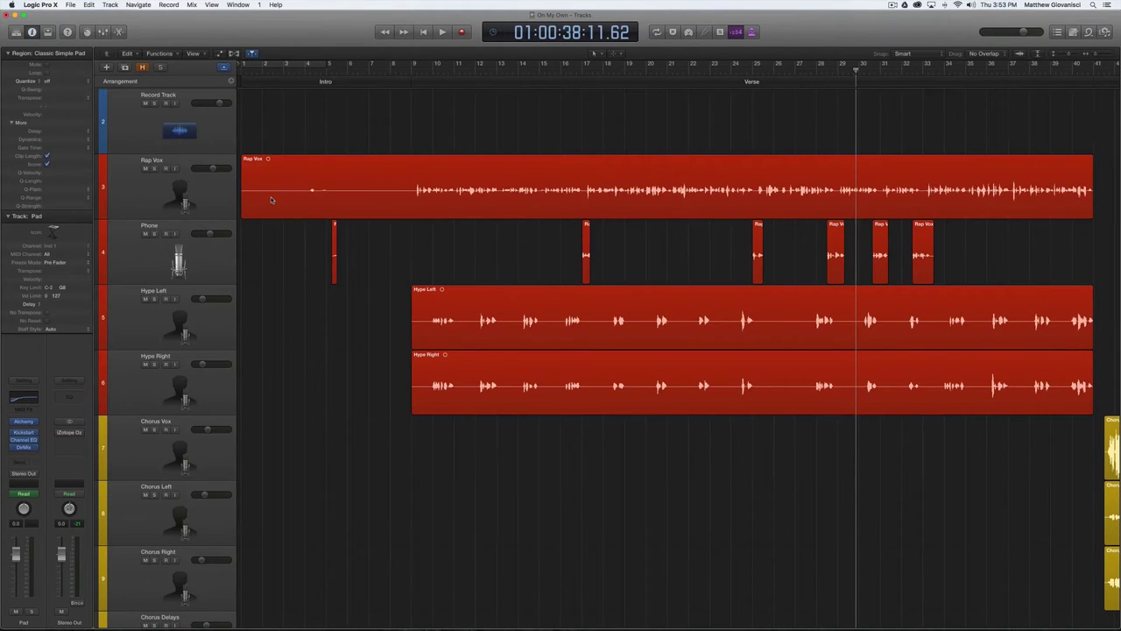
pyautogui.hscroll(1, 271, 200)
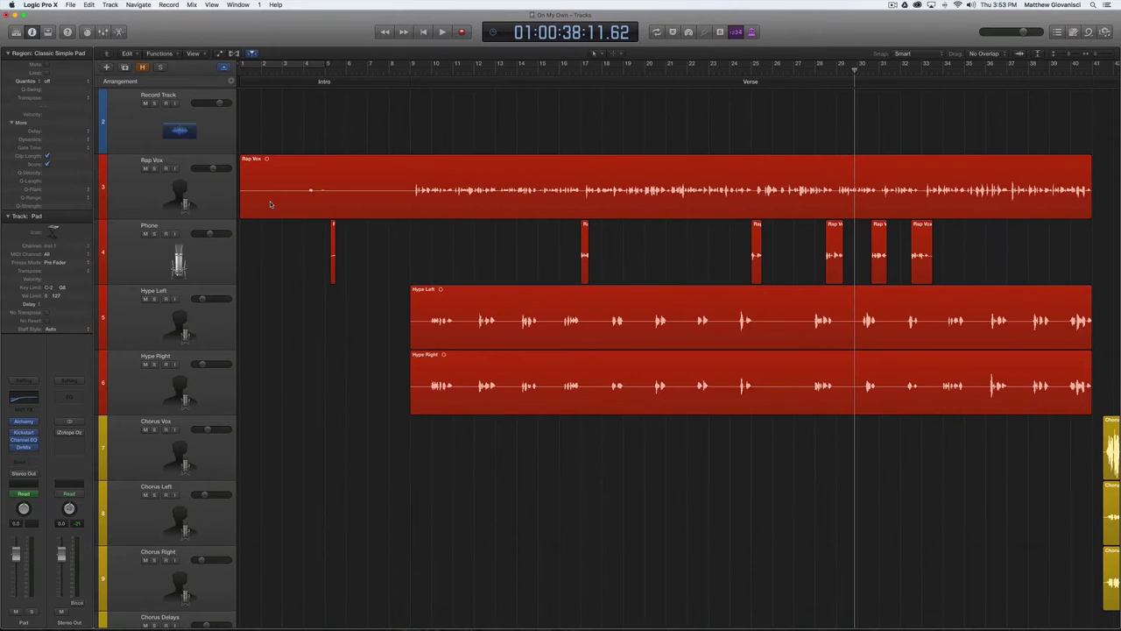
pyautogui.click(418, 200)
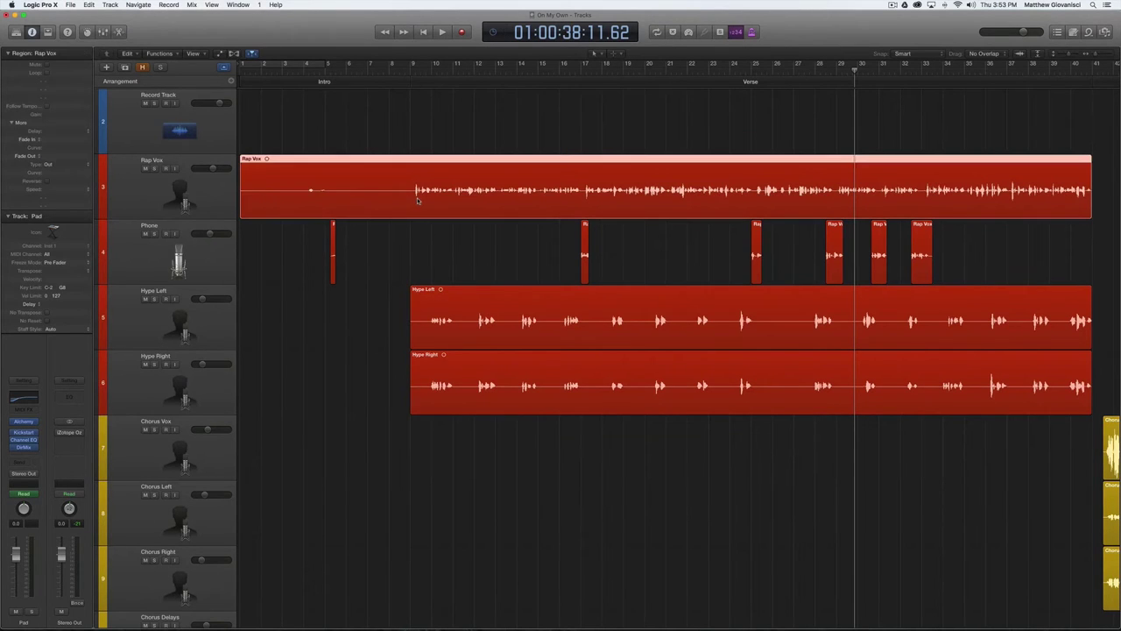
pyautogui.click(202, 190)
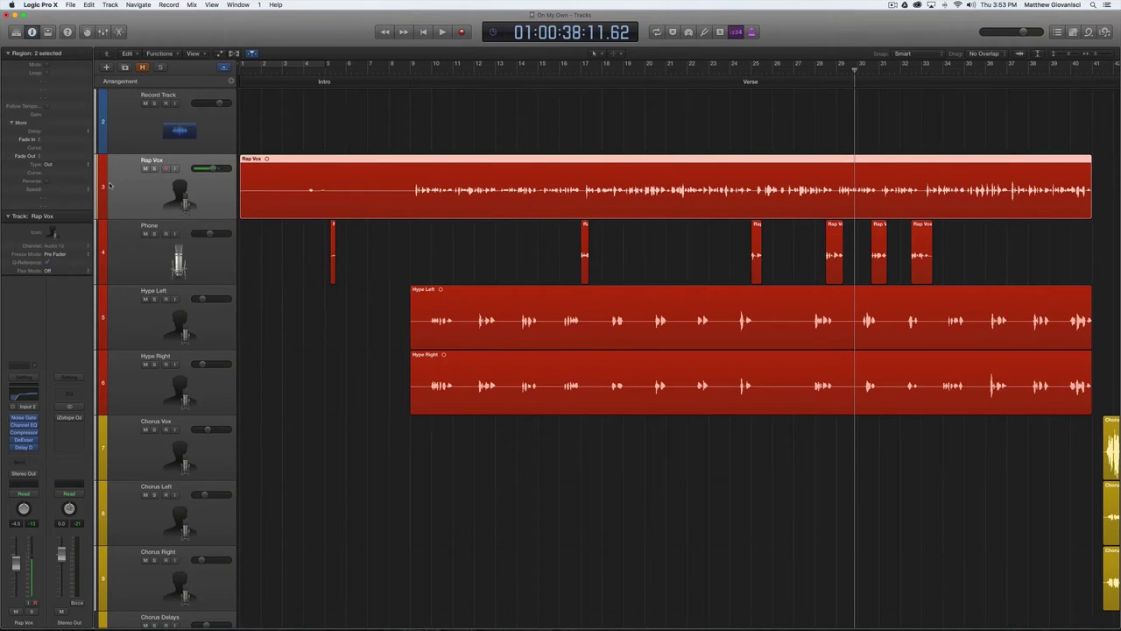
pyautogui.scroll(-4, 122, 202)
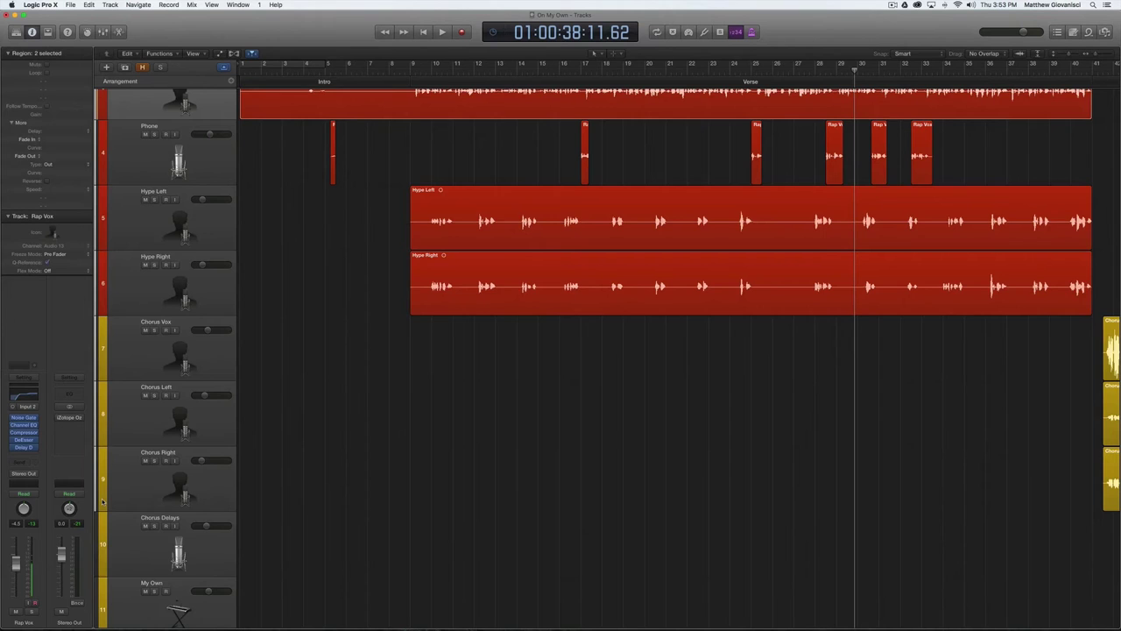
pyautogui.scroll(3, 132, 487)
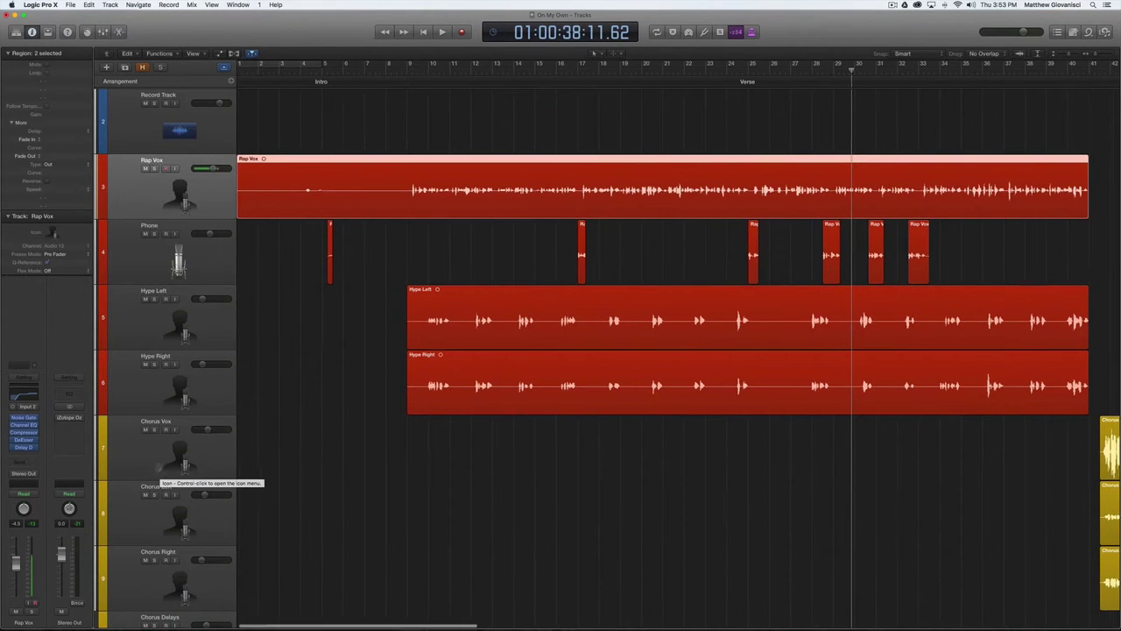
pyautogui.hscroll(1, 160, 472)
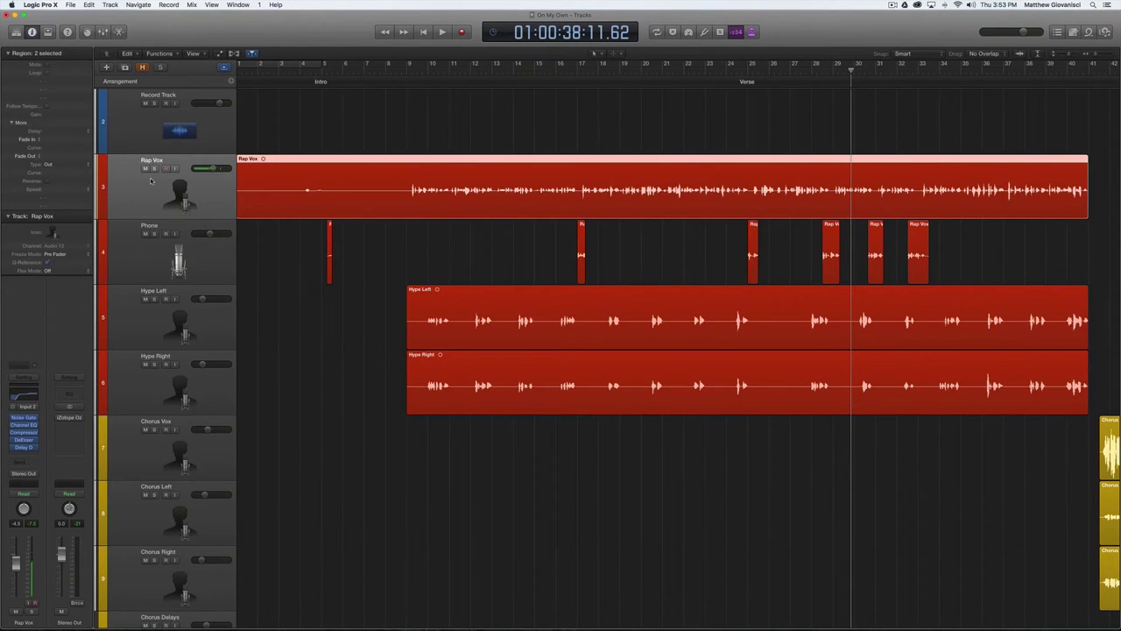
pyautogui.hscroll(3, 713, 194)
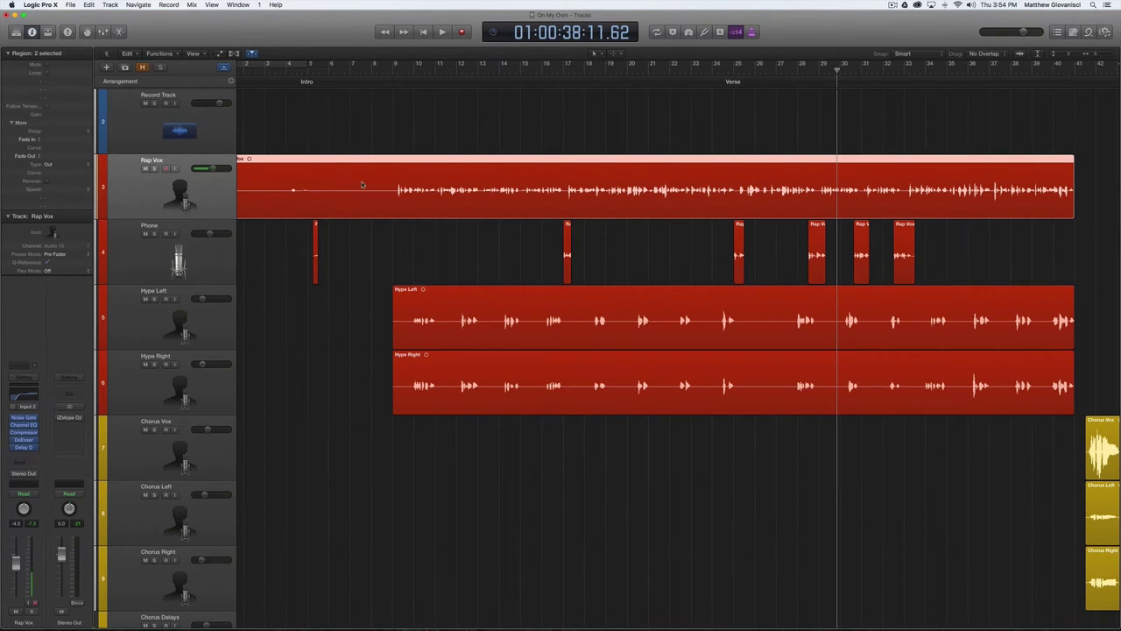
# Solo the Rap Vox track, bypass its Noise Gate, Channel EQ, Compressor, DeEsser and Delay Designer, and play the dry vocal from bar 9
pyautogui.hscroll(-2, 362, 183)
pyautogui.click(154, 169)
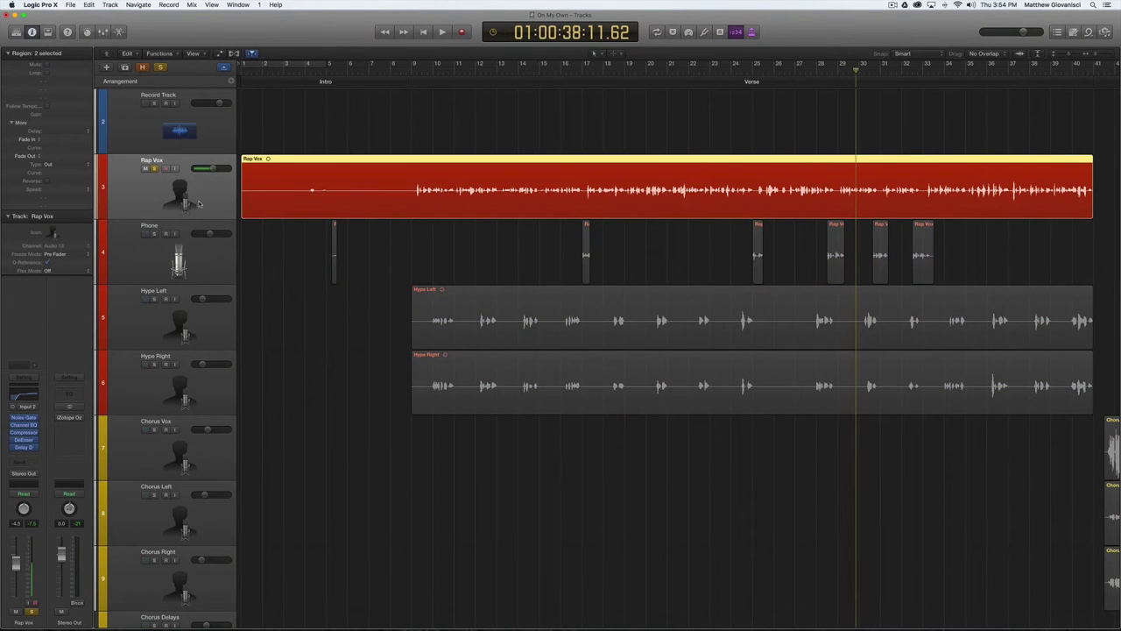
pyautogui.click(411, 69)
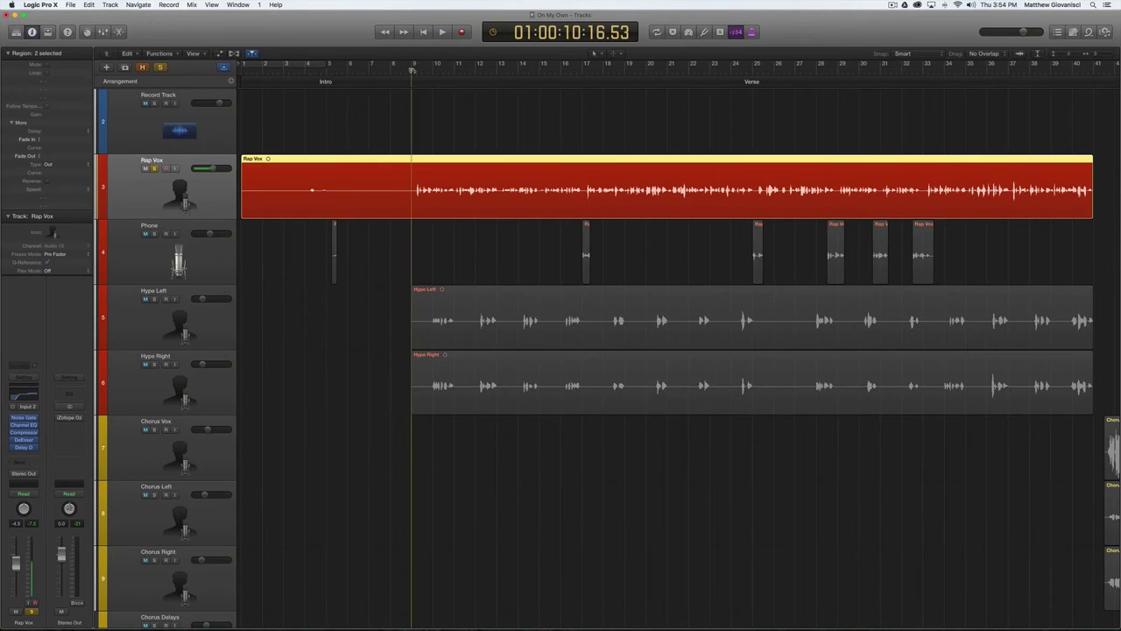
pyautogui.click(12, 423)
pyautogui.click(12, 431)
pyautogui.click(12, 438)
pyautogui.click(12, 446)
pyautogui.press('space')
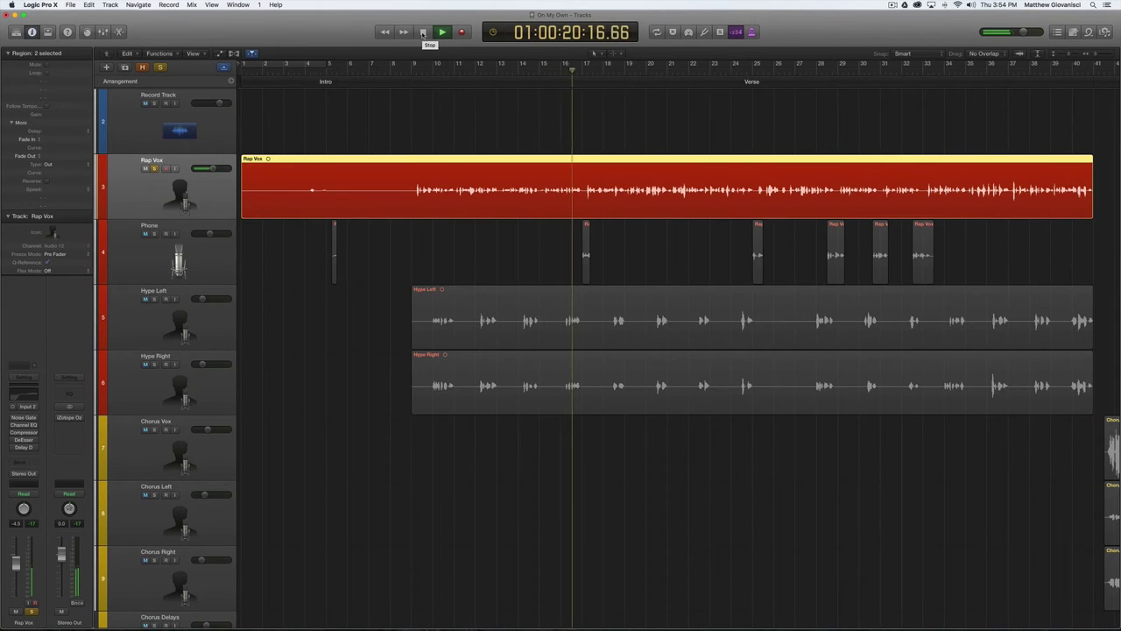
pyautogui.click(423, 33)
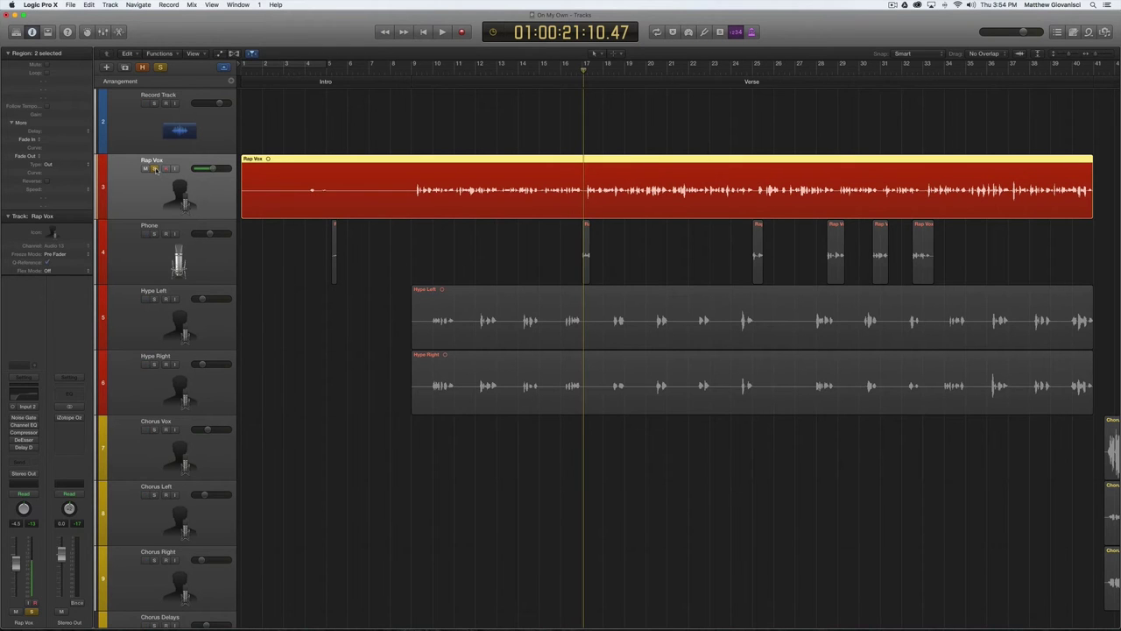
# Turn the Rap Vox Noise Gate back on, play the vocal from bar 9, and examine the gaps in its waveform up close
pyautogui.moveTo(13, 418)
pyautogui.press('space')
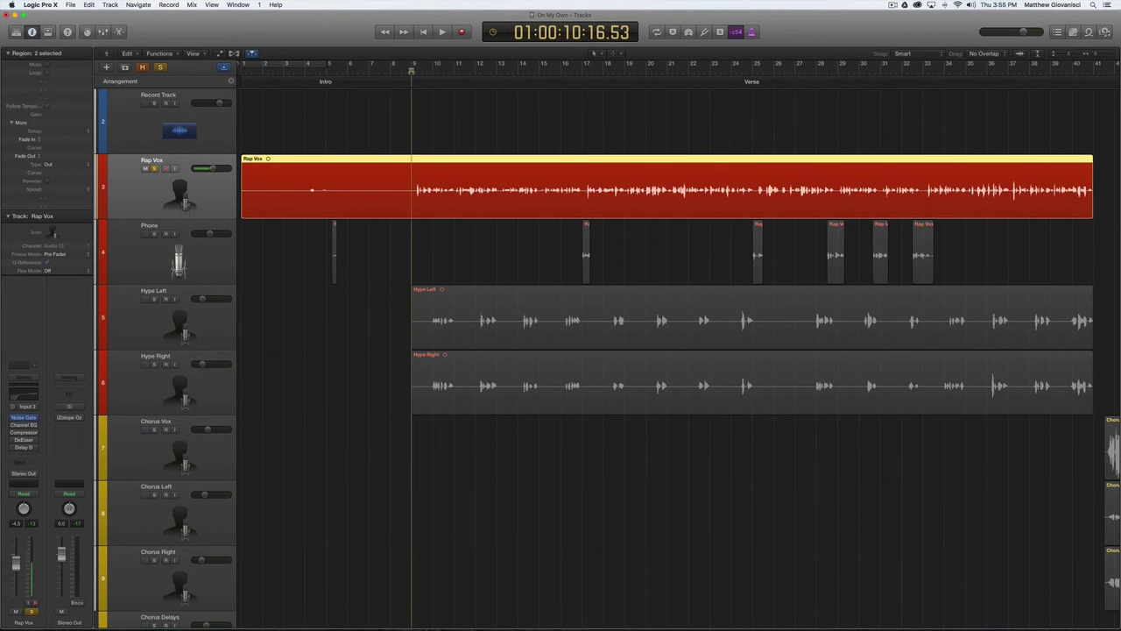
pyautogui.press('space')
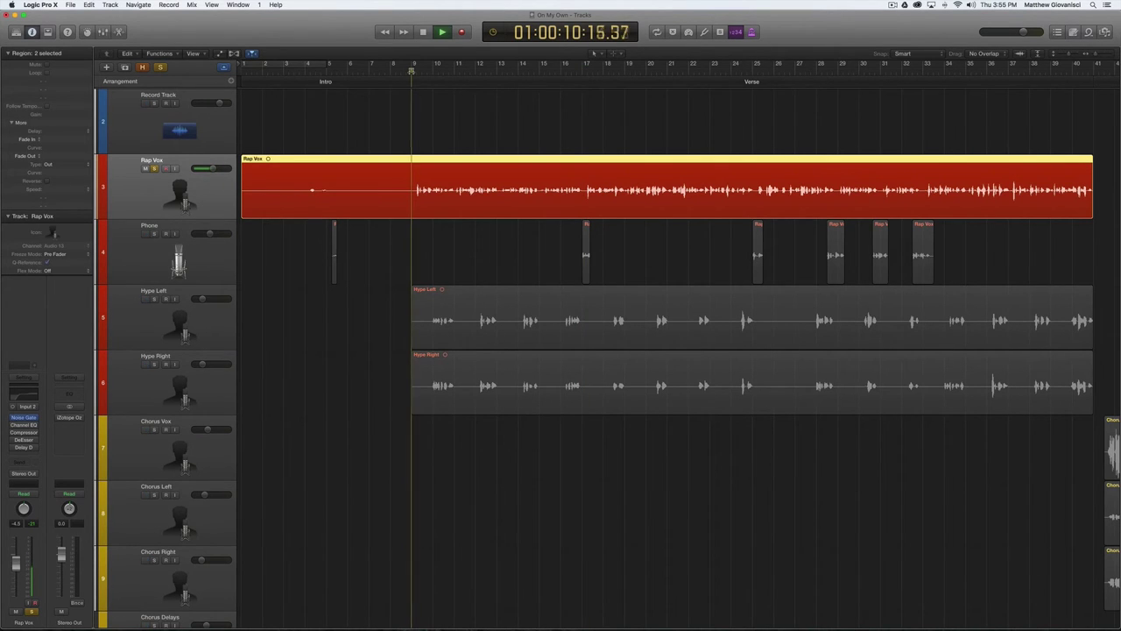
pyautogui.click(424, 33)
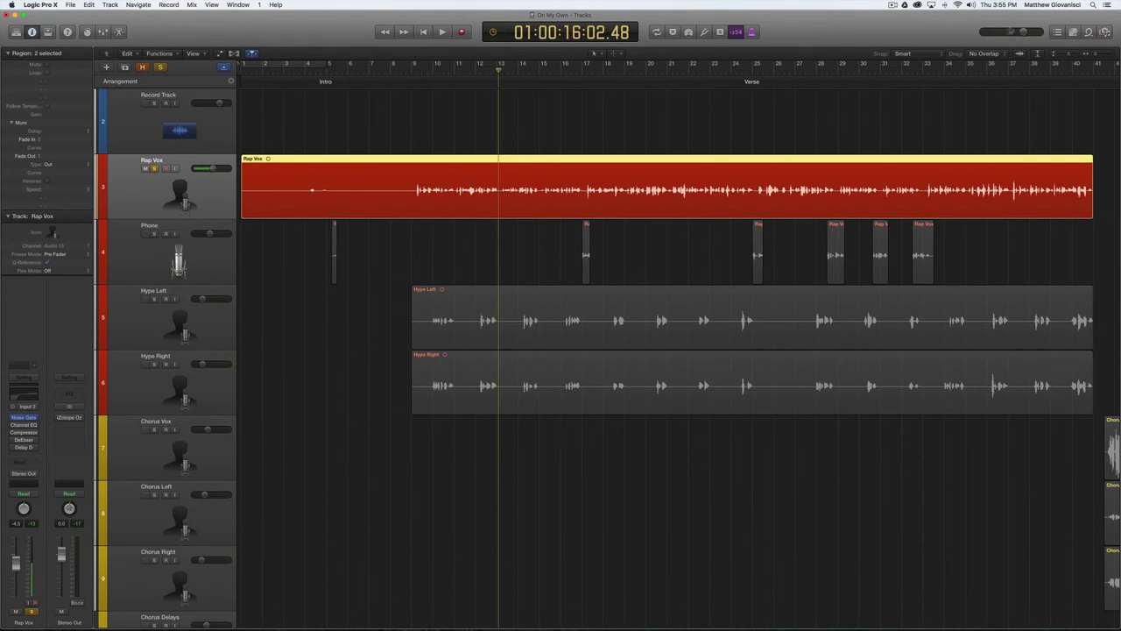
pyautogui.moveTo(1070, 52); pyautogui.dragTo(1100, 53)
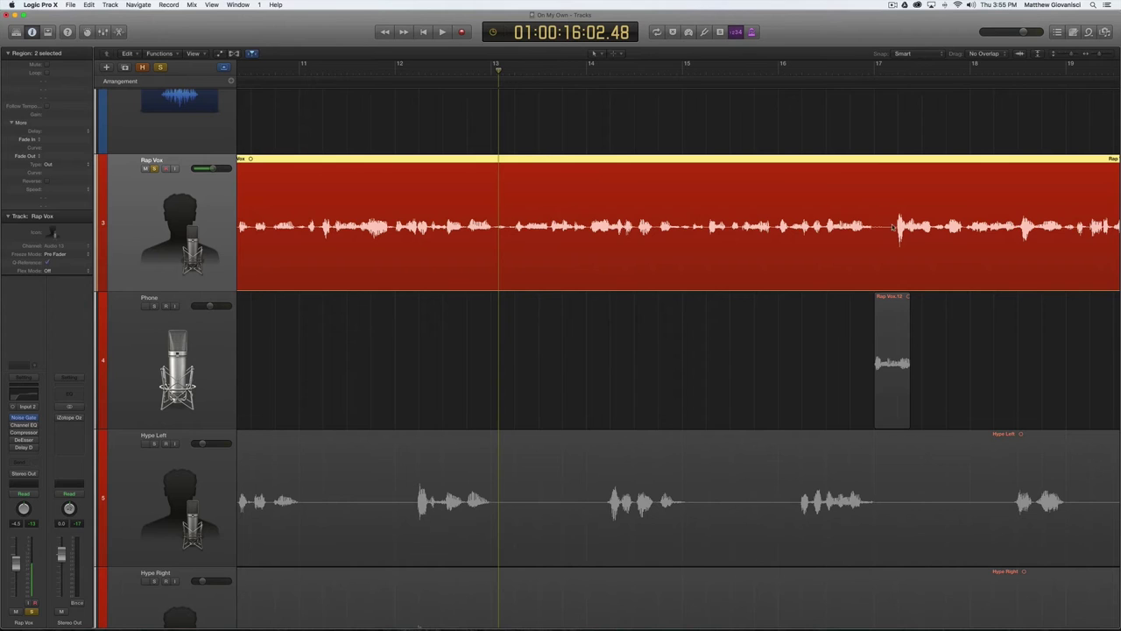
pyautogui.hscroll(-3, 889, 235)
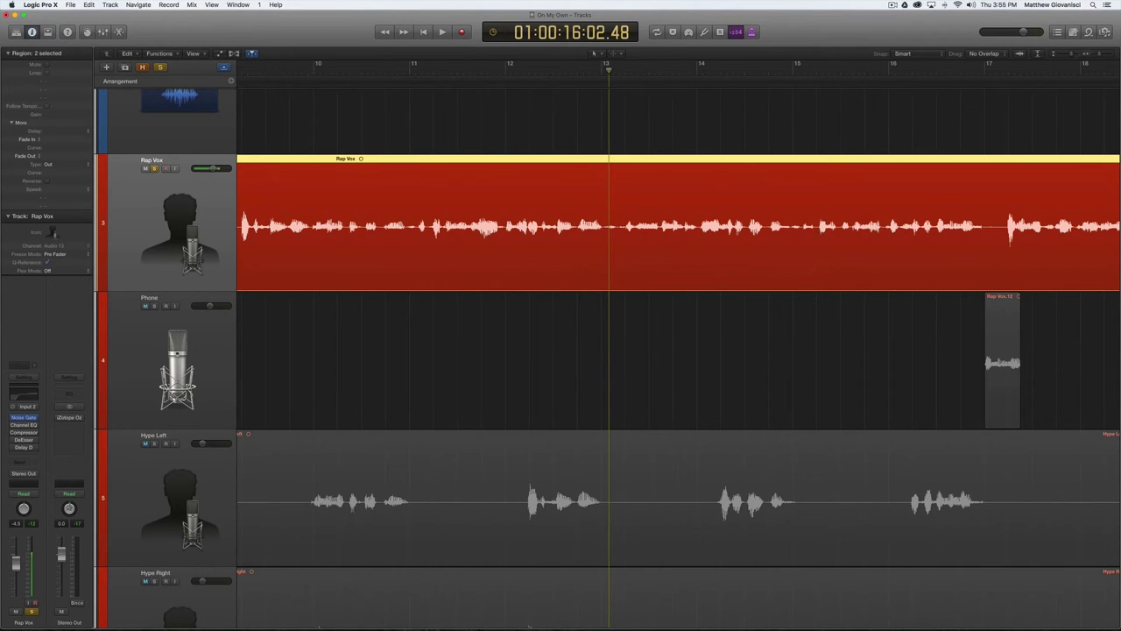
pyautogui.click(1101, 56)
pyautogui.click(1100, 56)
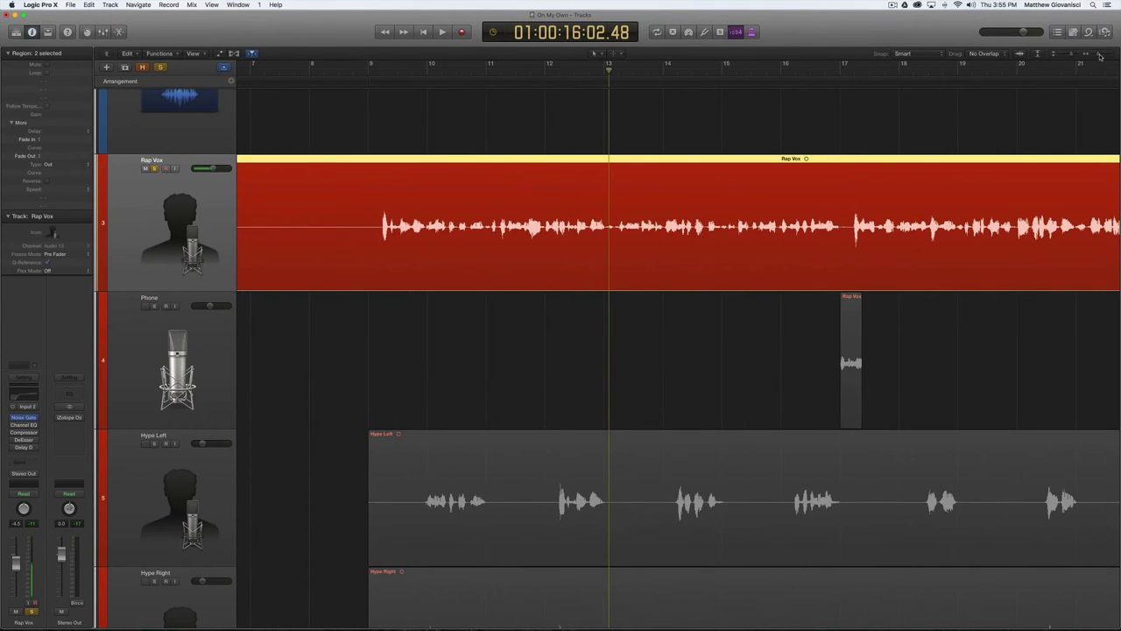
pyautogui.scroll(-2, 524, 225)
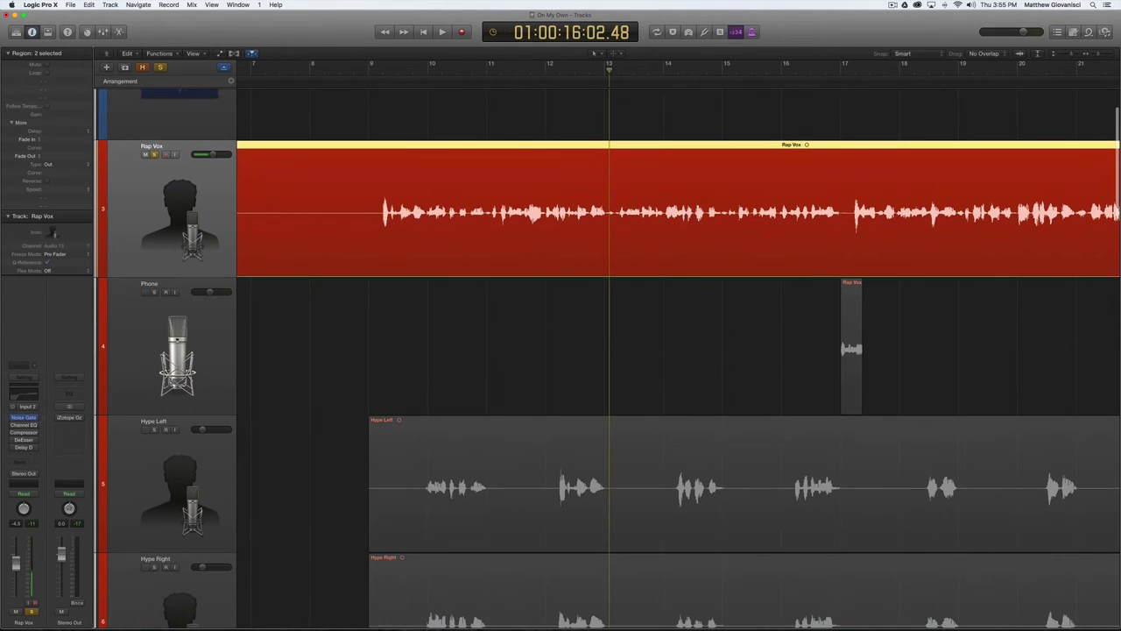
# Open the Rap Vox Channel EQ, compare playback with it bypassed and enabled, leave it on, and close its window
pyautogui.click(24, 425)
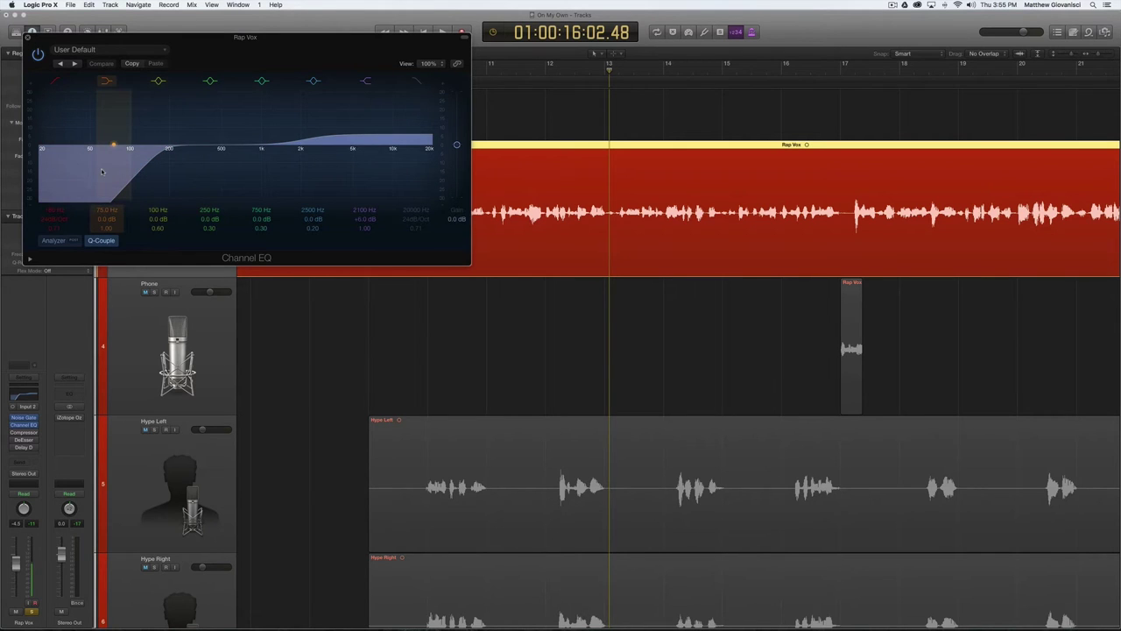
pyautogui.click(38, 54)
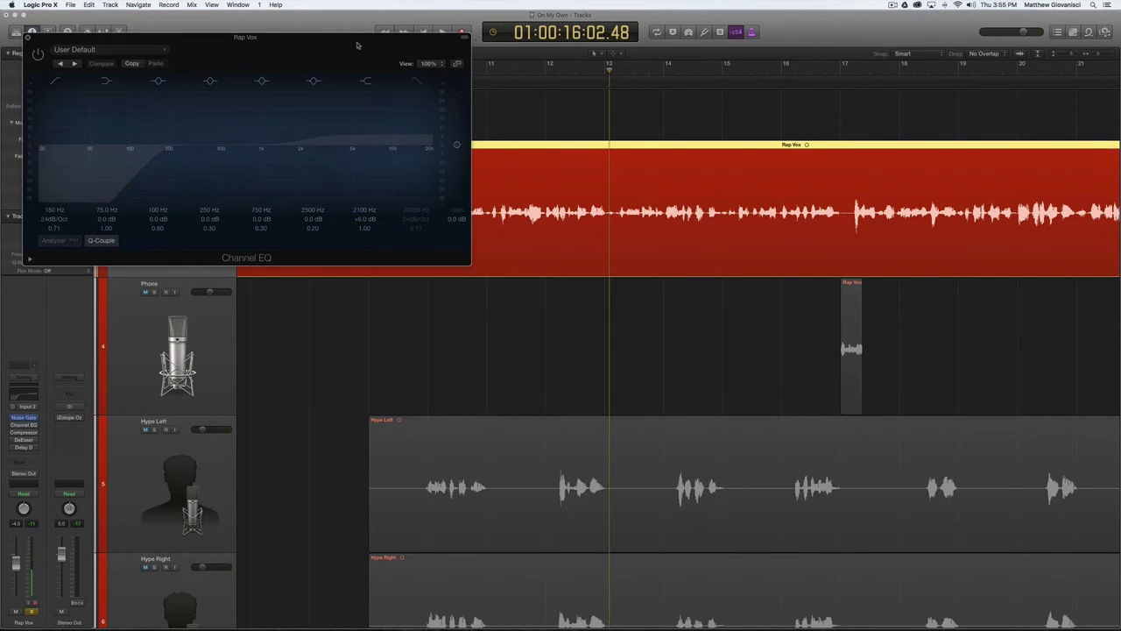
pyautogui.moveTo(354, 43); pyautogui.dragTo(382, 87)
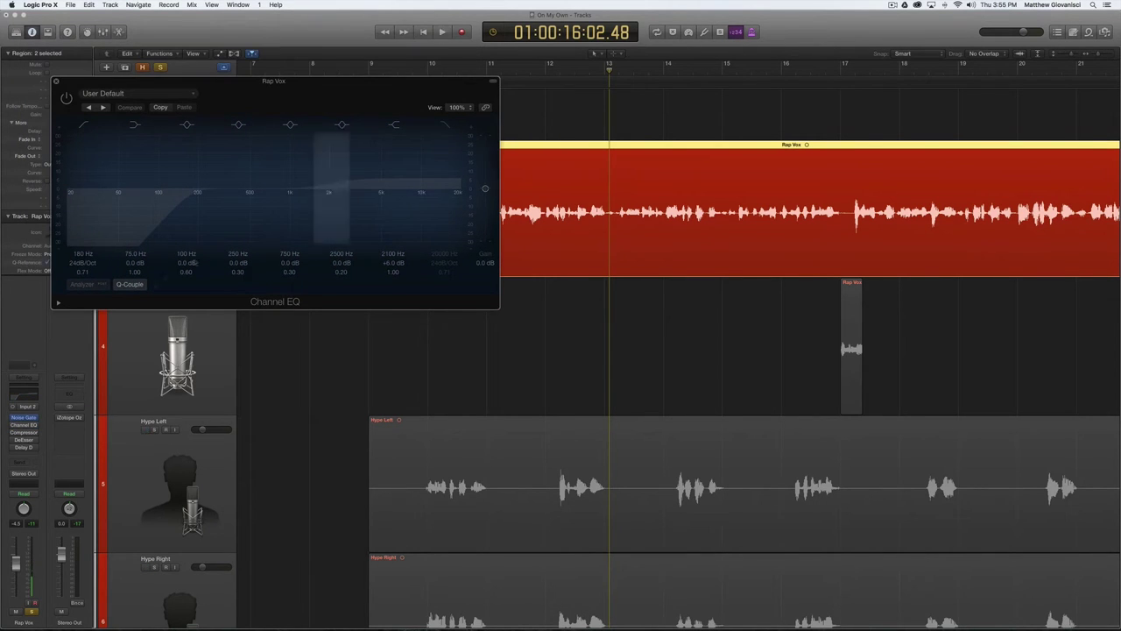
pyautogui.press('space')
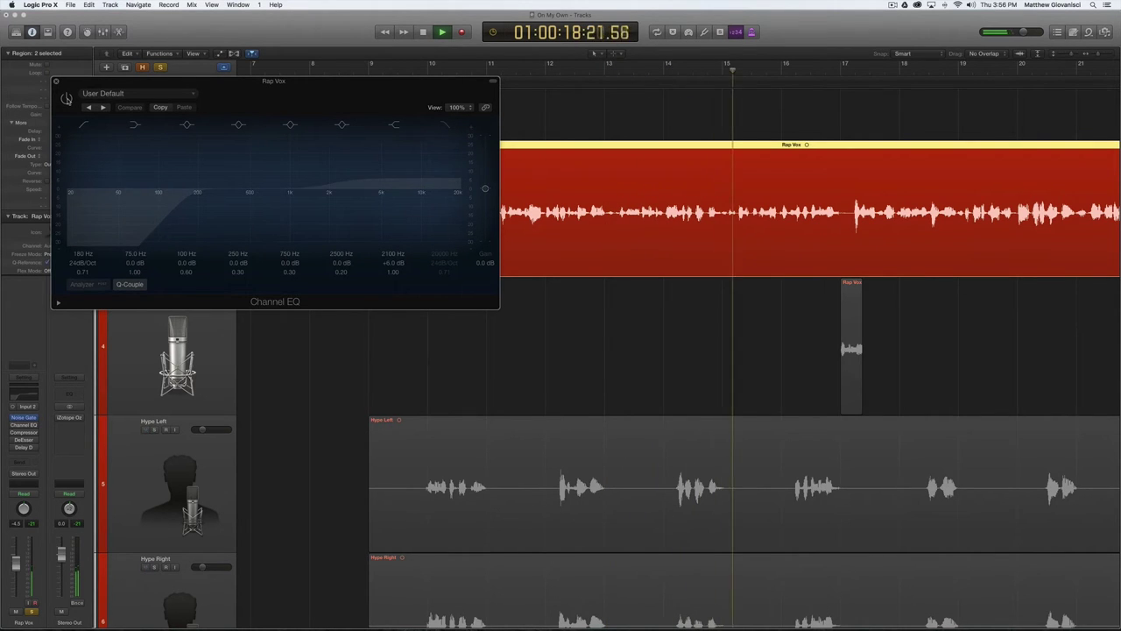
pyautogui.click(65, 99)
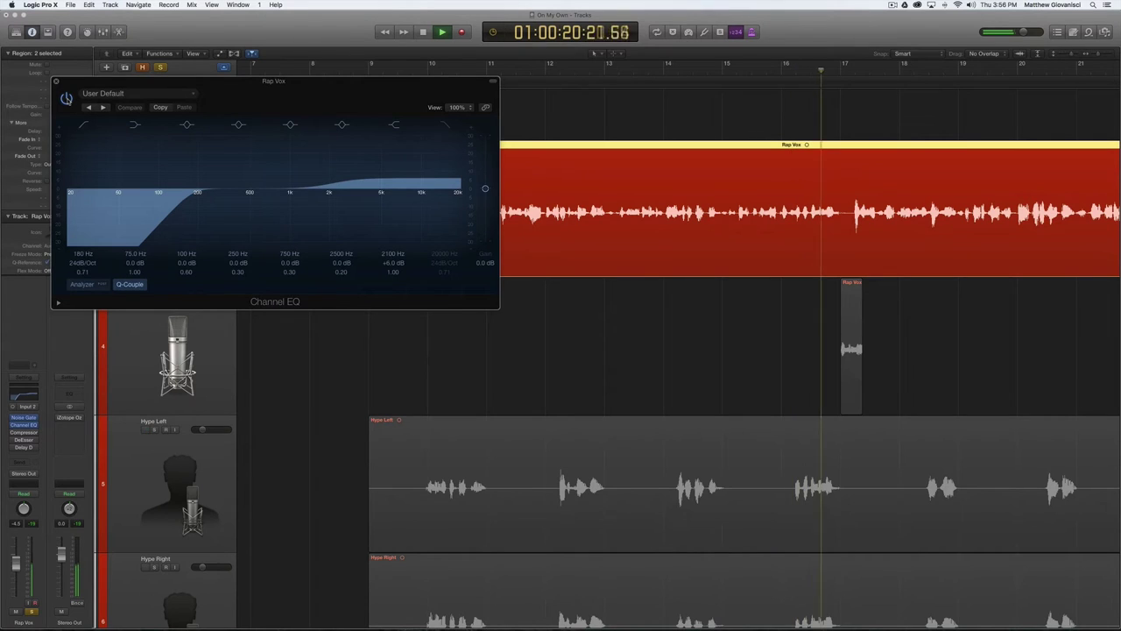
pyautogui.press('space')
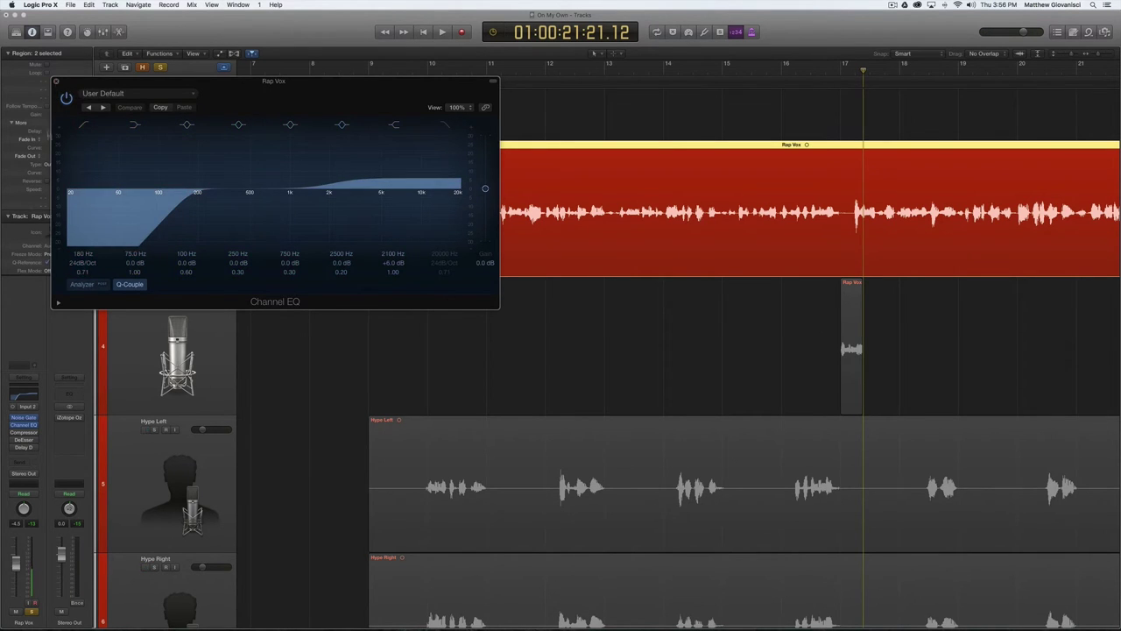
pyautogui.click(56, 82)
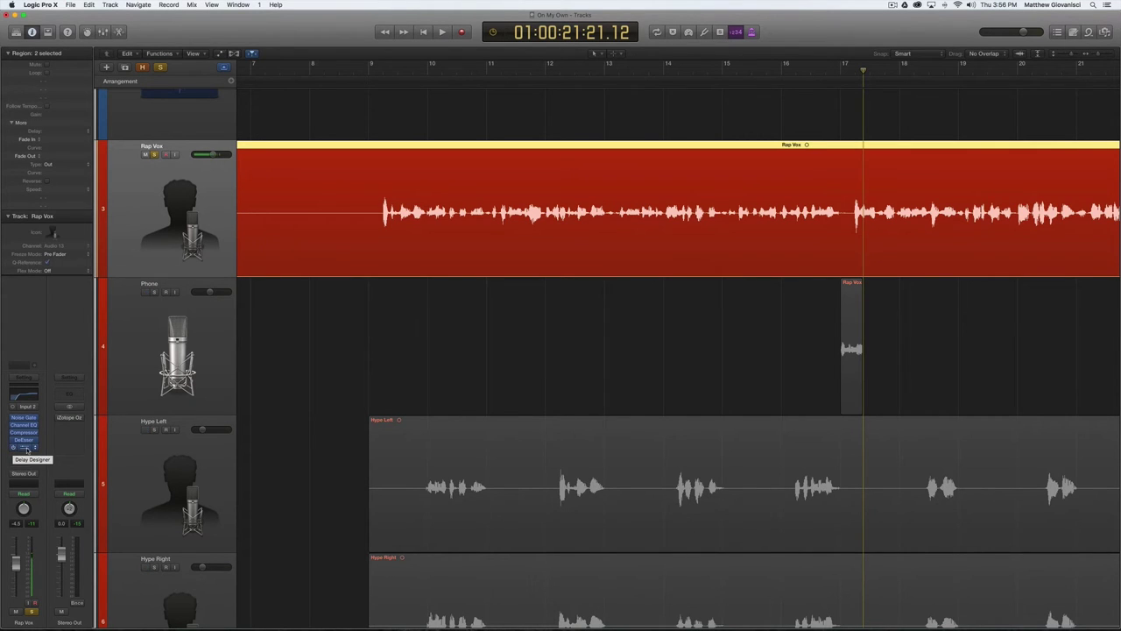
# Play the Rap Vox with its full plug-in chain on from bar 9 and examine the waveform around bar 13
pyautogui.click(366, 77)
pyautogui.click(366, 77)
pyautogui.press('space')
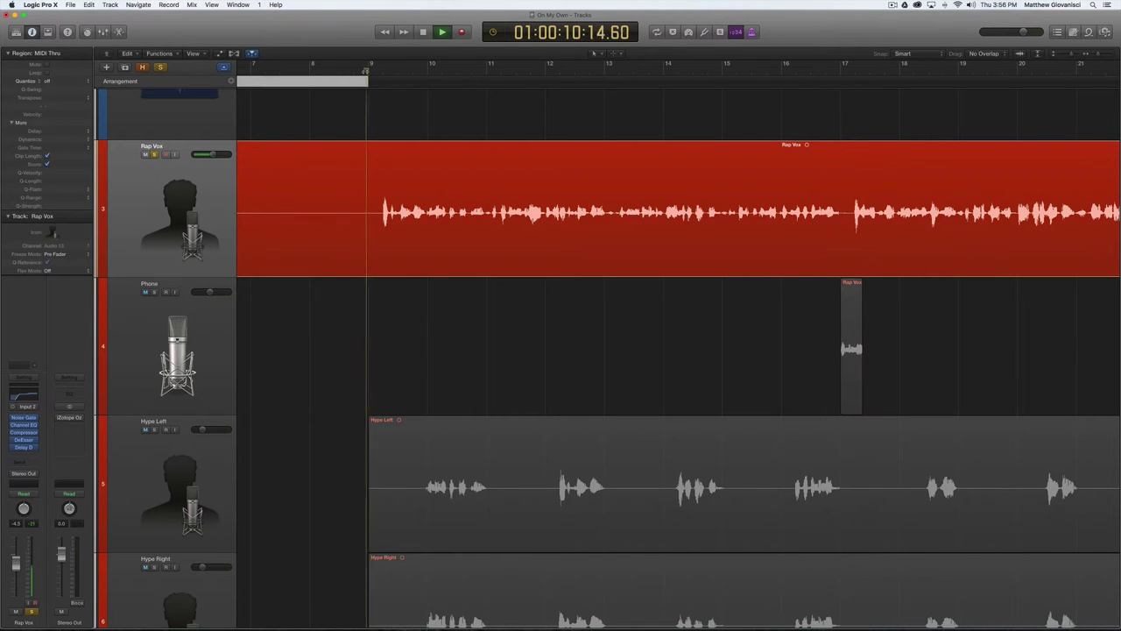
pyautogui.click(424, 32)
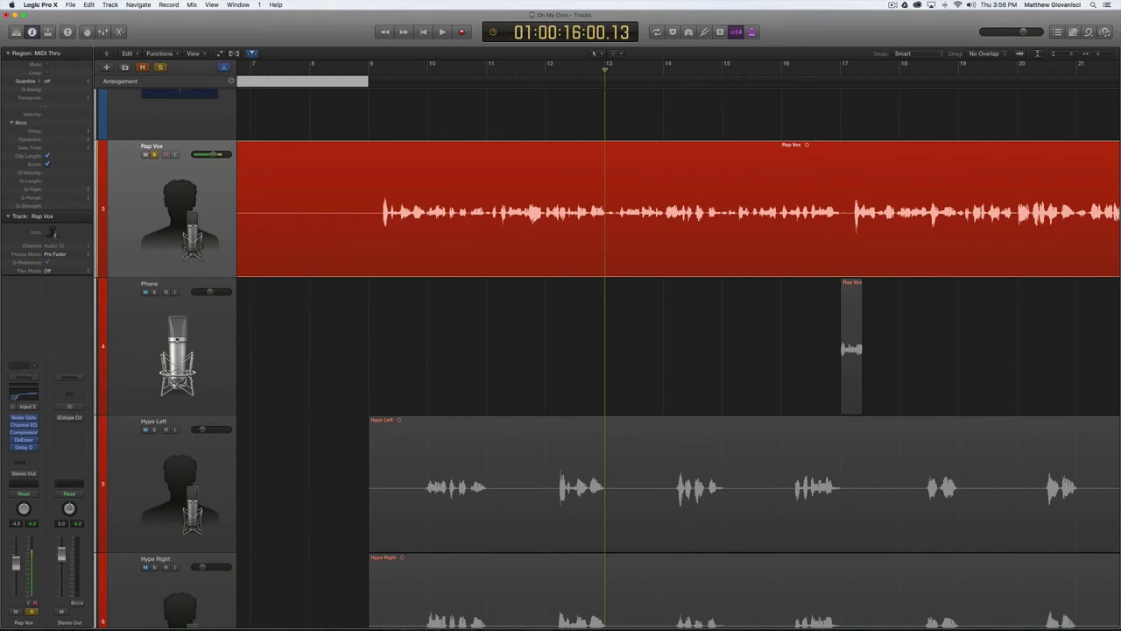
pyautogui.press('super+Right')
pyautogui.press('super+Right')
pyautogui.press('super+Right')
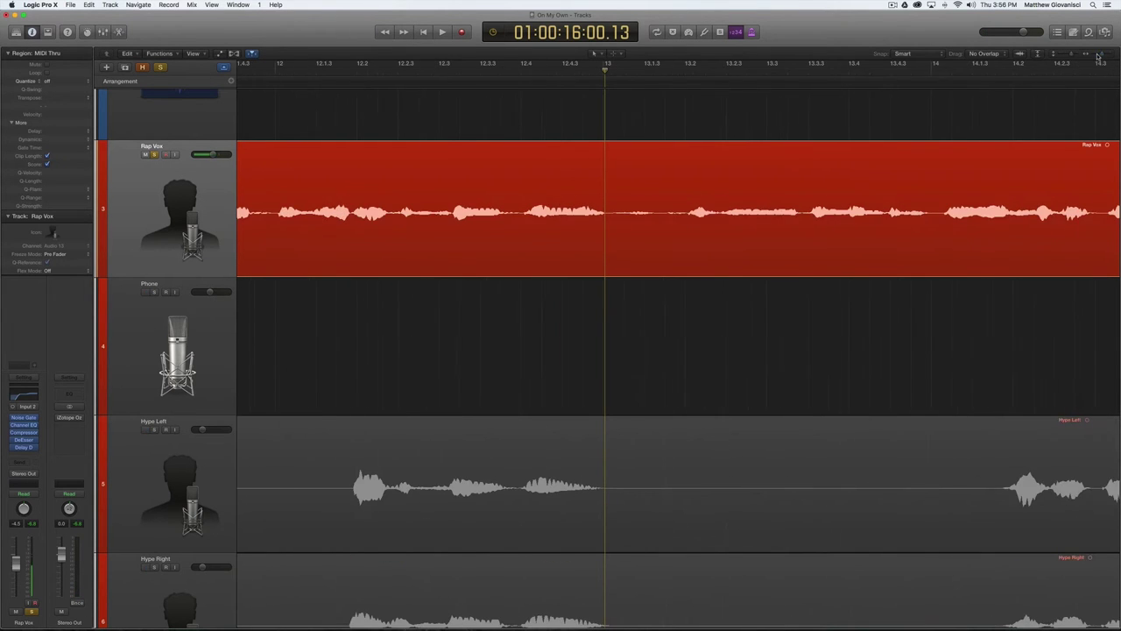
pyautogui.moveTo(1102, 55); pyautogui.dragTo(1091, 56)
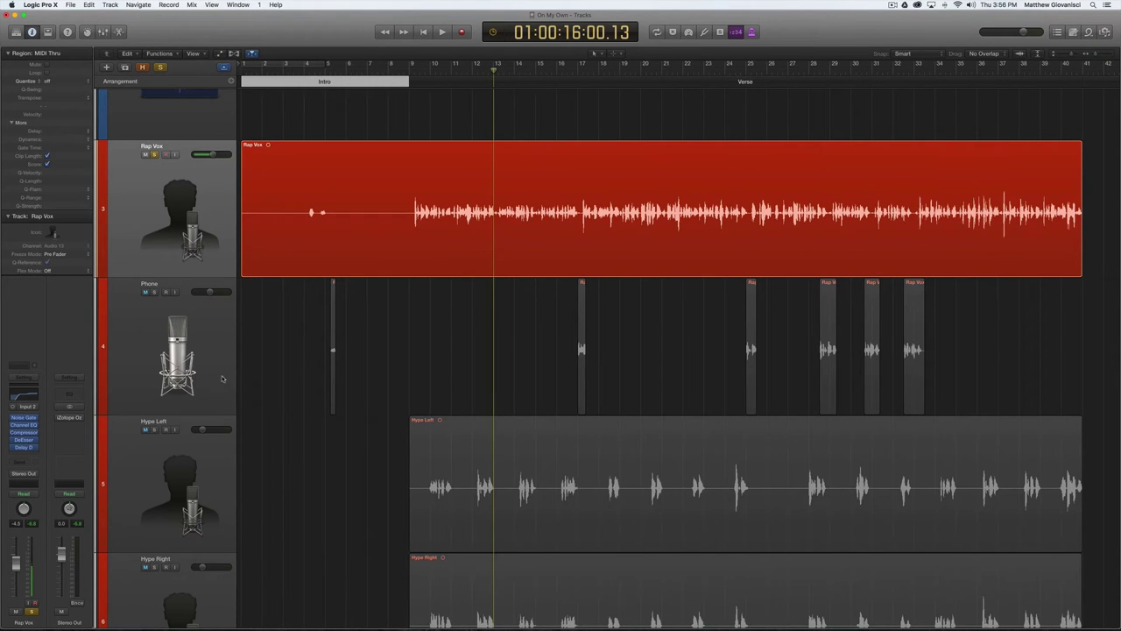
# Solo the Phone track alongside the Rap Vox and play the intro vocals from bar 4
pyautogui.click(145, 293)
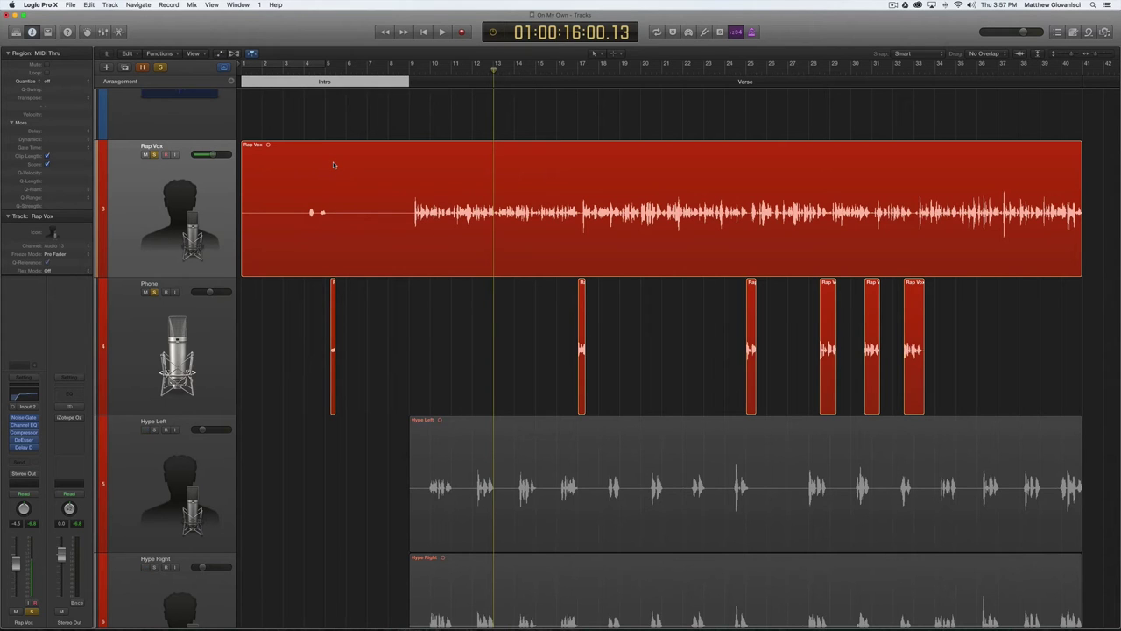
pyautogui.click(304, 66)
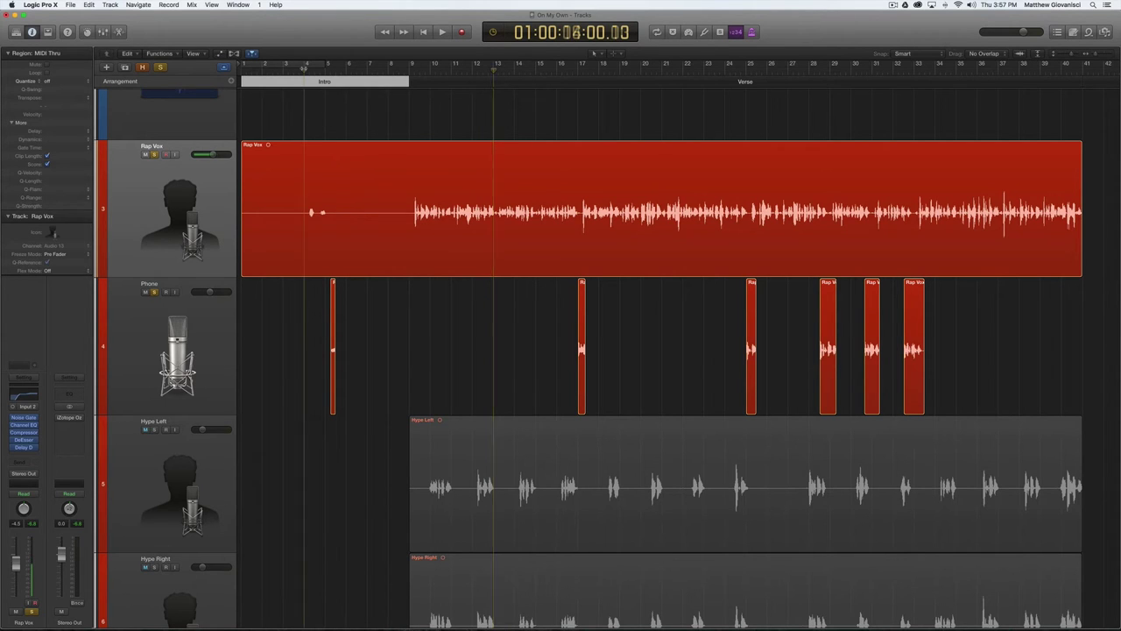
pyautogui.moveTo(1090, 54); pyautogui.dragTo(1102, 54)
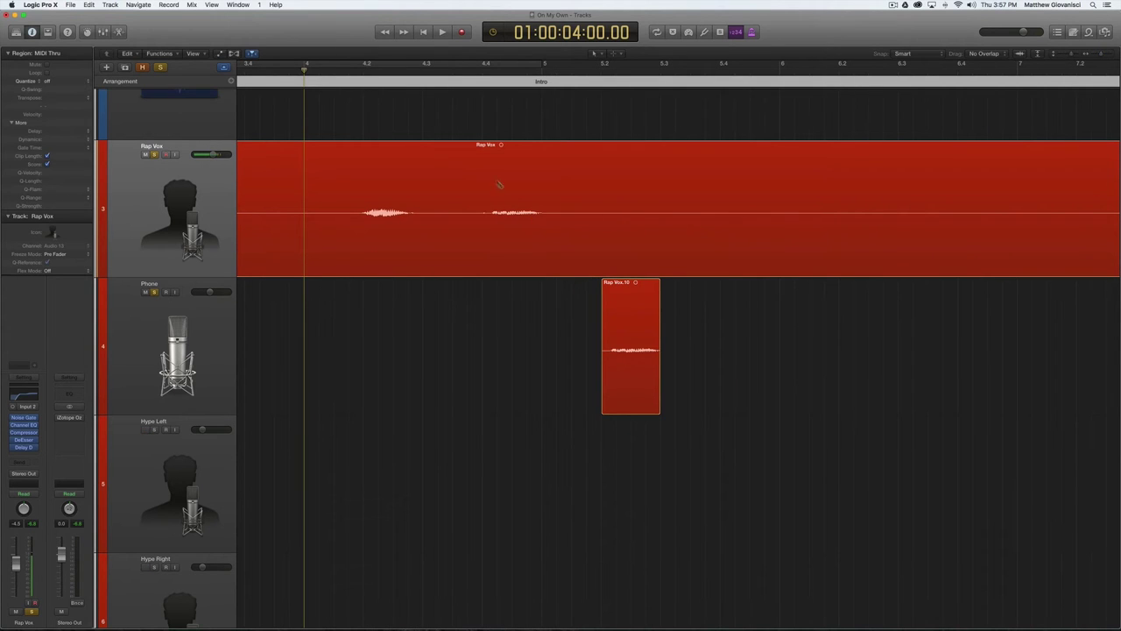
pyautogui.press('space')
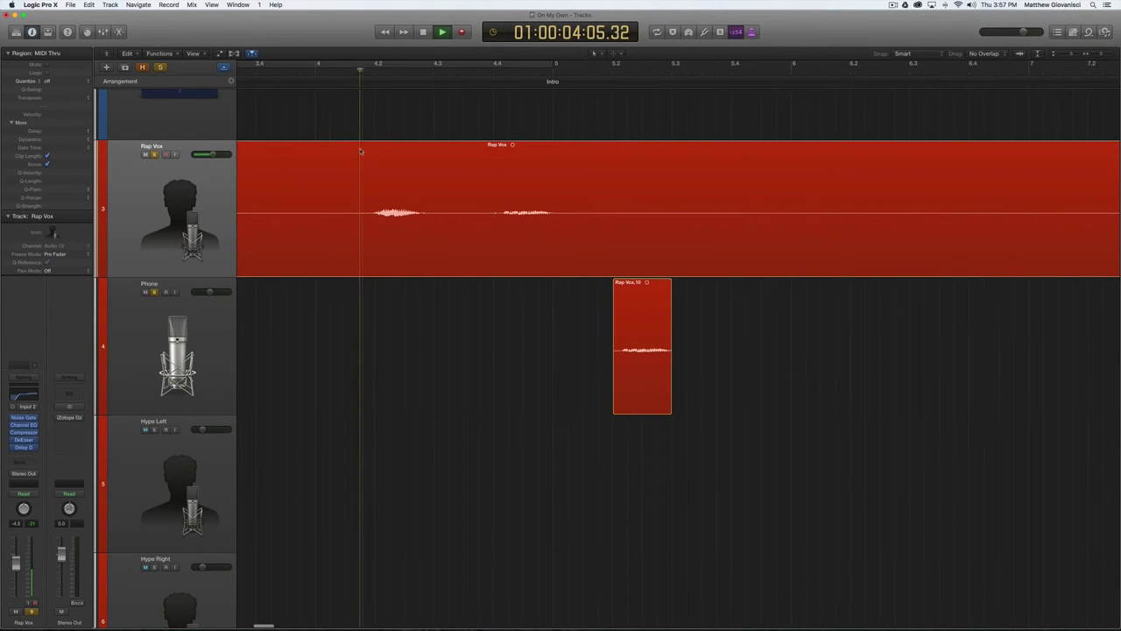
pyautogui.press('space')
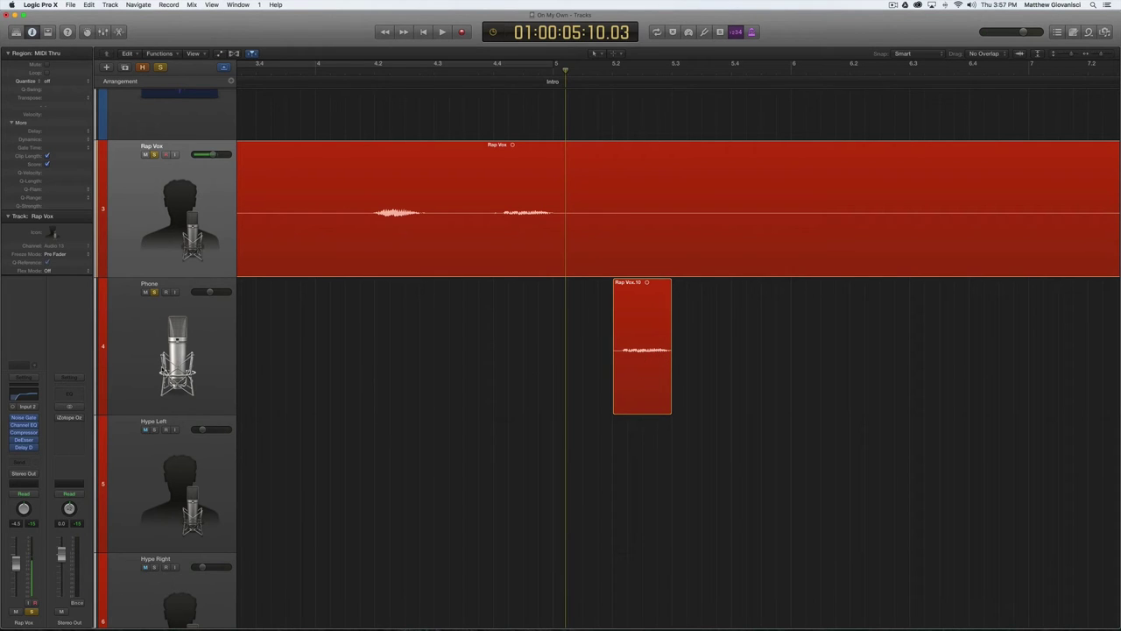
# Select the Rap Vox.10 region on the Phone track and play the intro through it
pyautogui.click(642, 316)
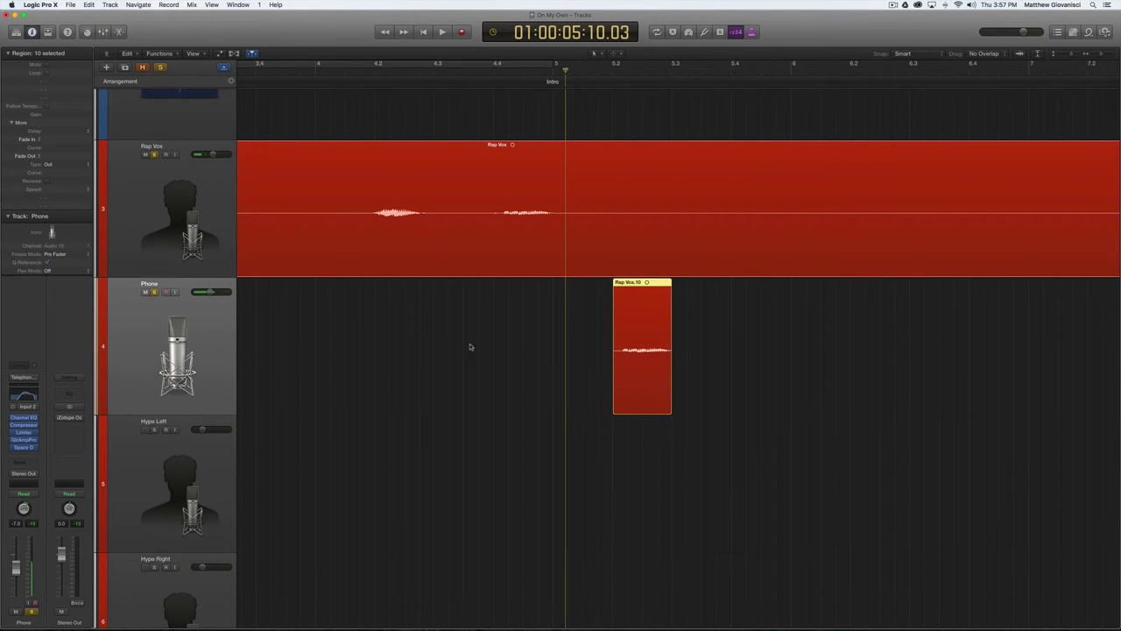
pyautogui.click(350, 73)
pyautogui.press('space')
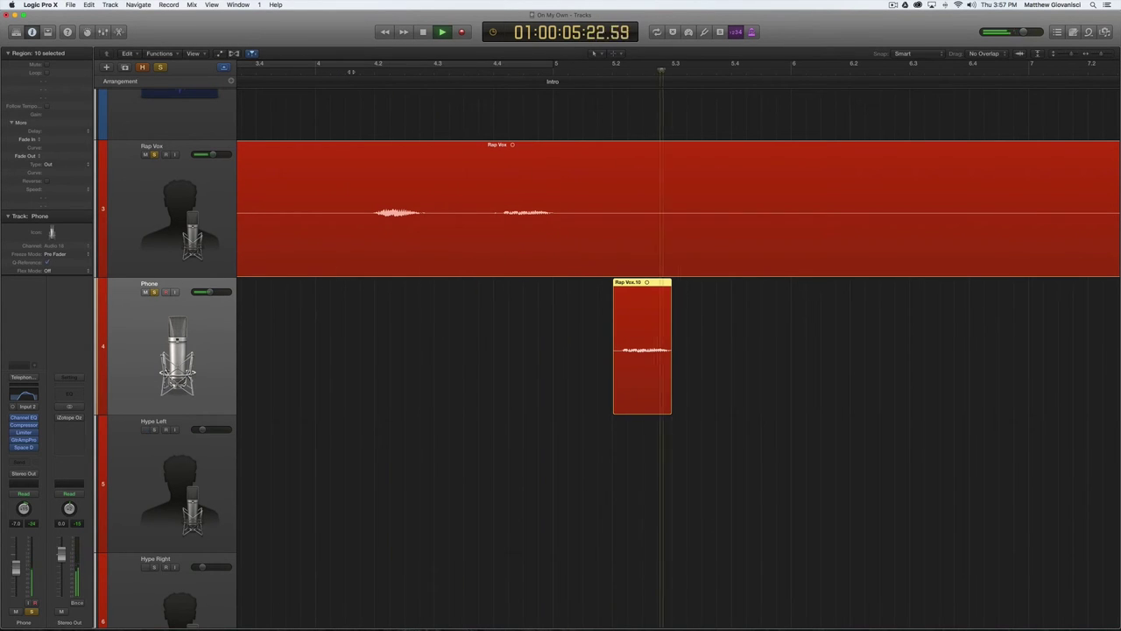
pyautogui.press('space')
# Turn off the solos on the Rap Vox and Phone tracks and look over the phone and hype regions through the verse
pyautogui.click(146, 154)
pyautogui.click(154, 291)
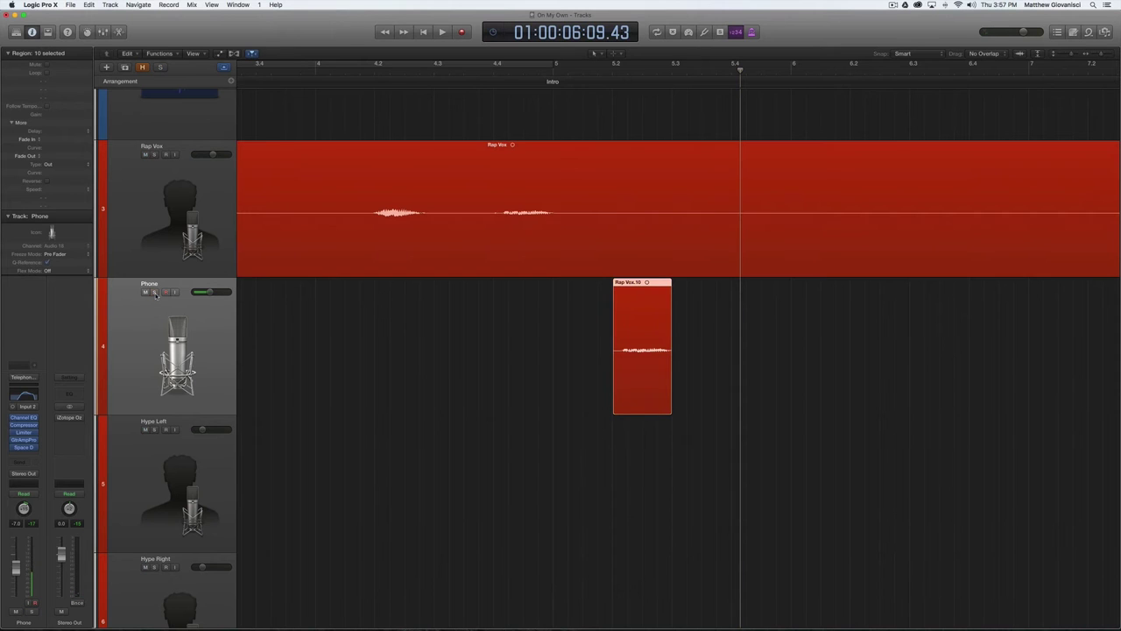
pyautogui.click(1099, 54)
pyautogui.click(1099, 54)
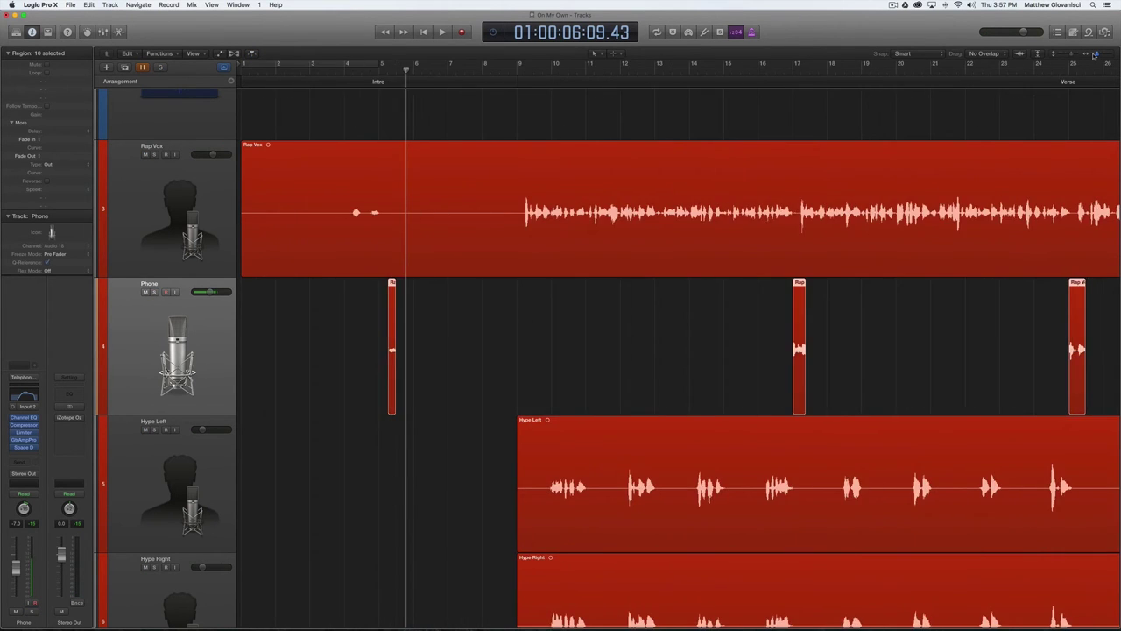
pyautogui.click(1099, 54)
pyautogui.scroll(-3, 871, 185)
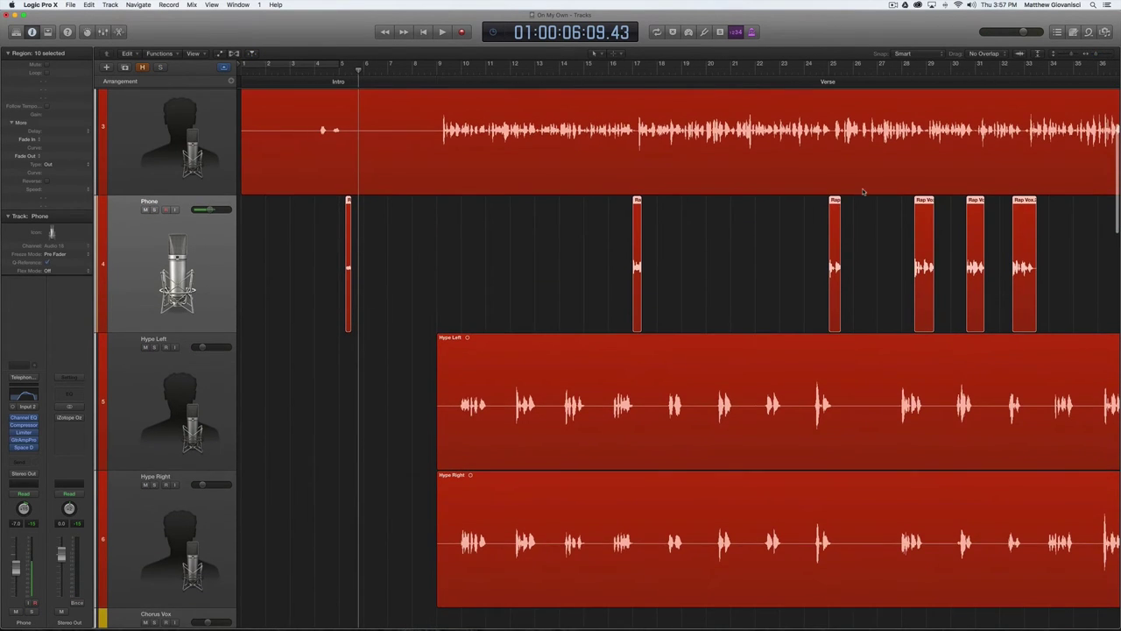
pyautogui.hscroll(2, 864, 191)
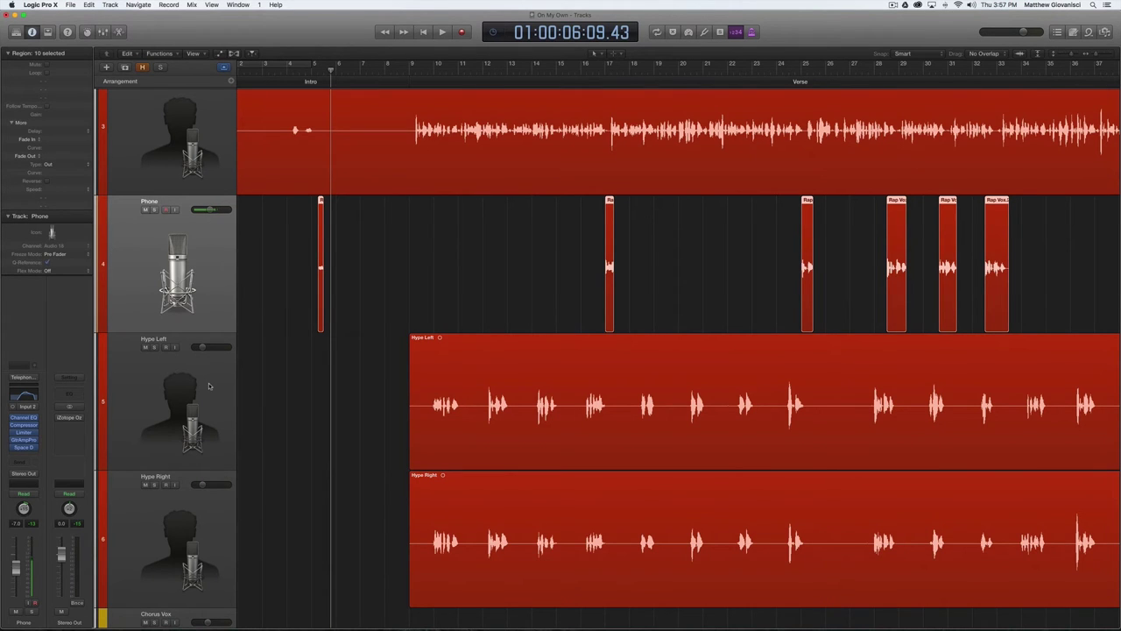
# Solo the Hype Left track, select it and play it from bar 9
pyautogui.click(154, 347)
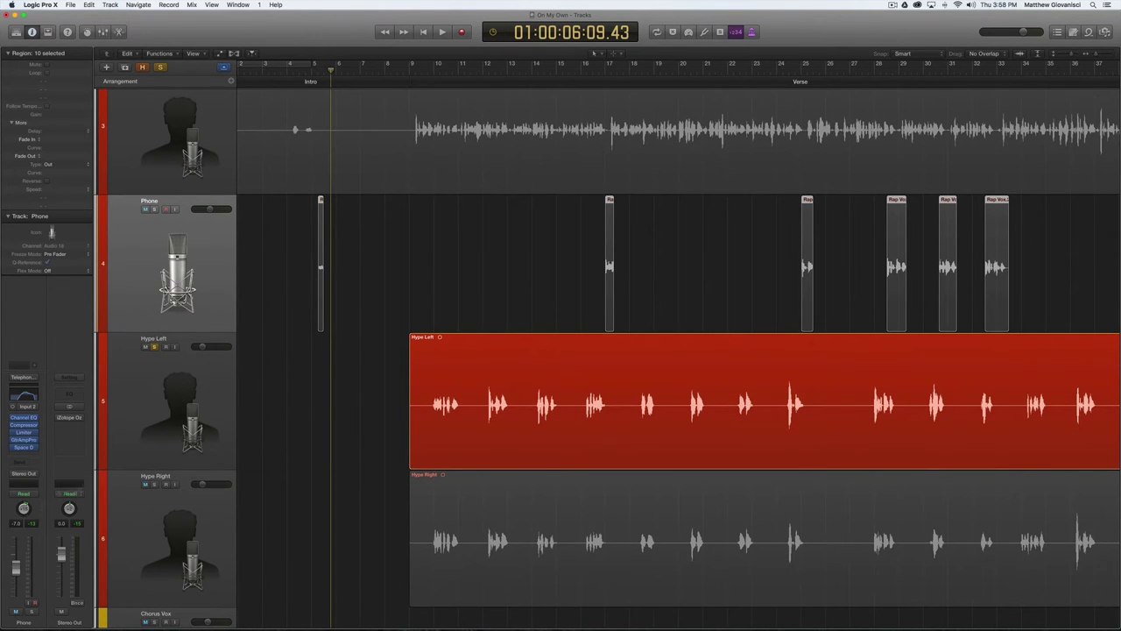
pyautogui.click(150, 422)
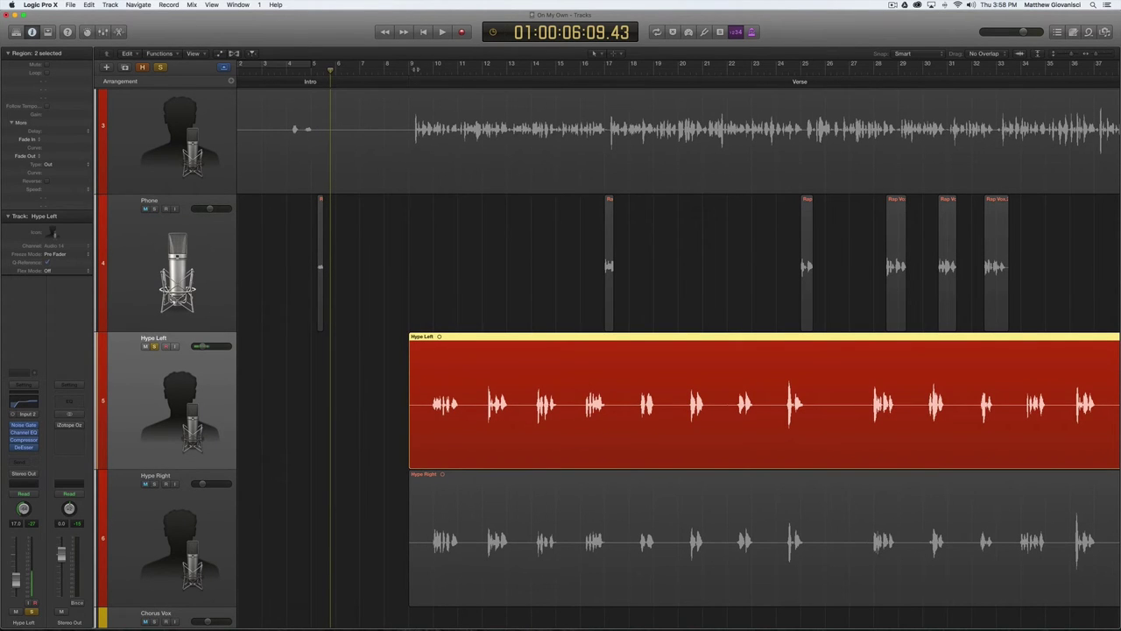
pyautogui.scroll(3, 607, 360)
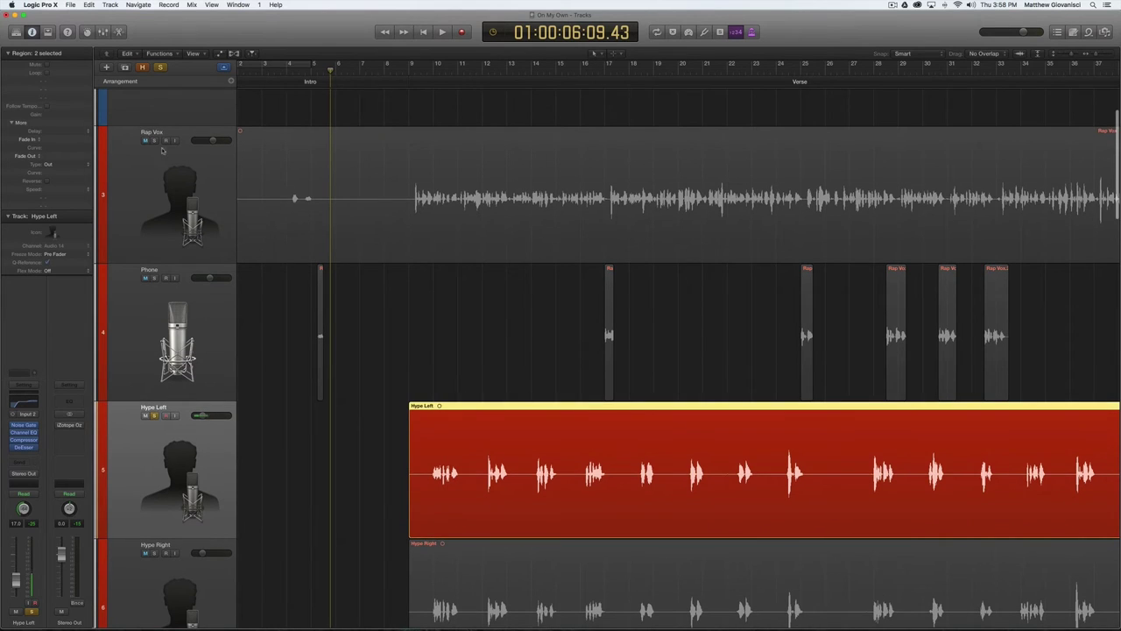
pyautogui.scroll(1, 460, 424)
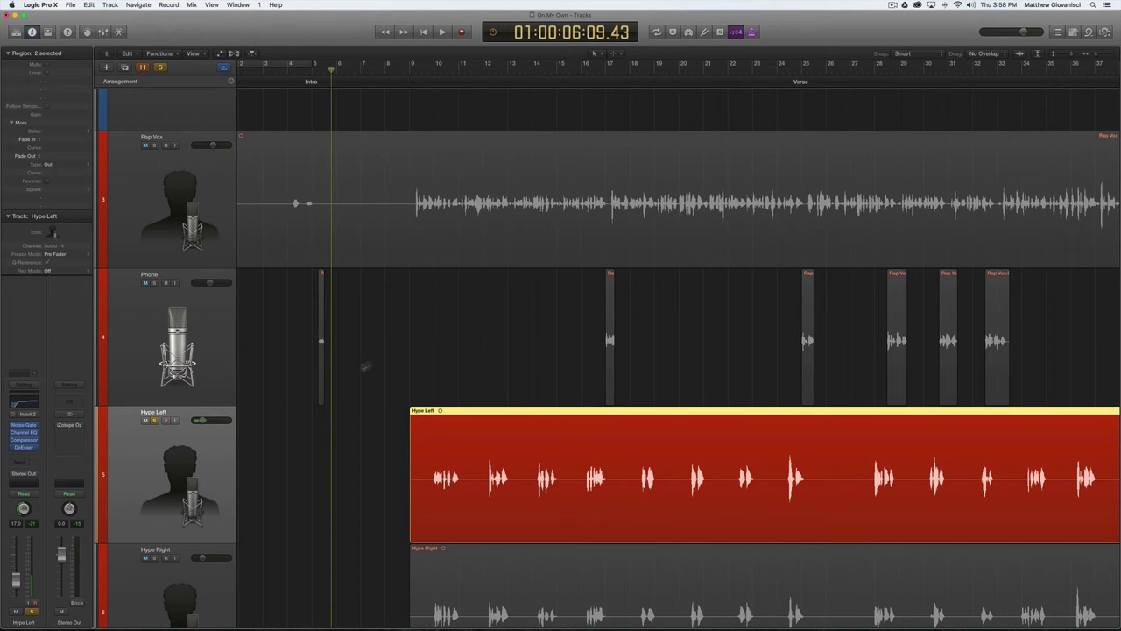
pyautogui.doubleClick(410, 75)
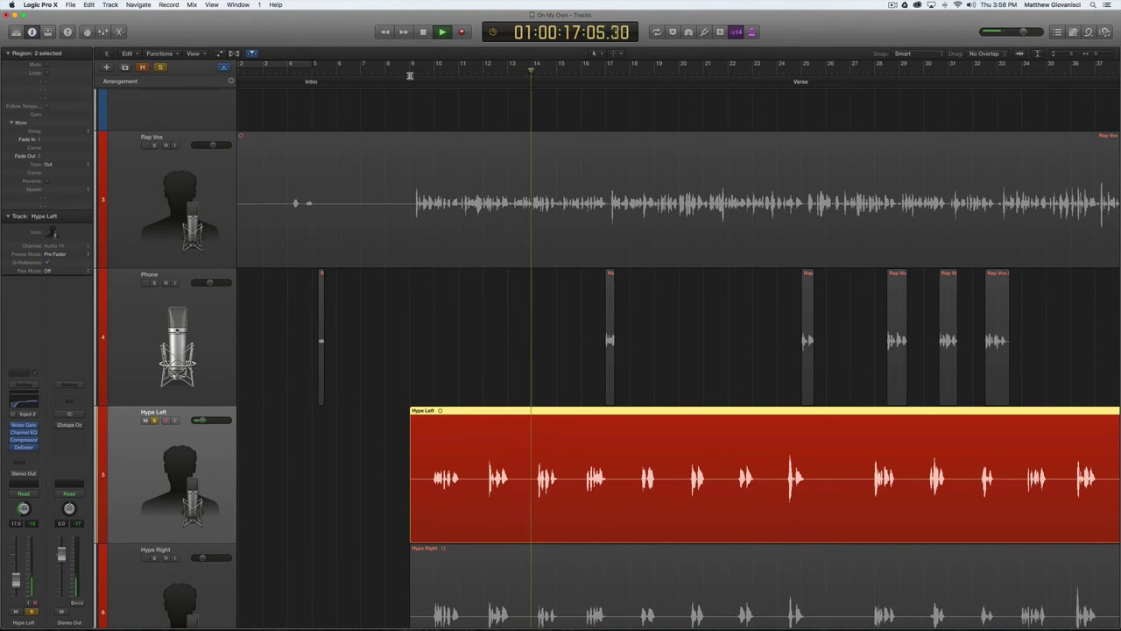
pyautogui.press('space')
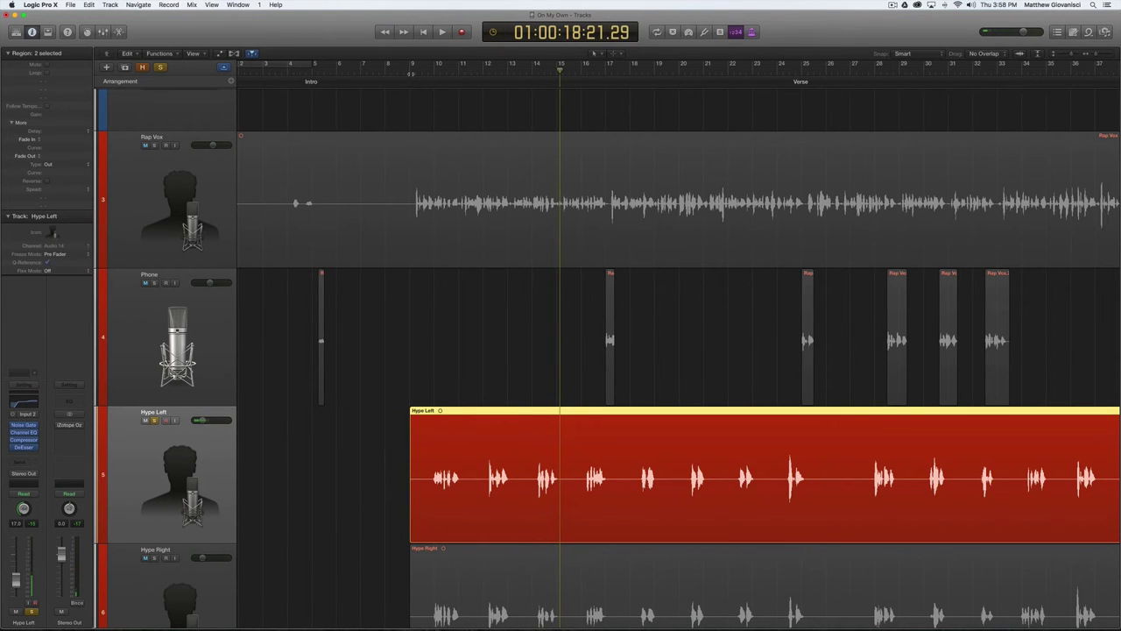
pyautogui.moveTo(35, 439)
pyautogui.scroll(-3, 198, 555)
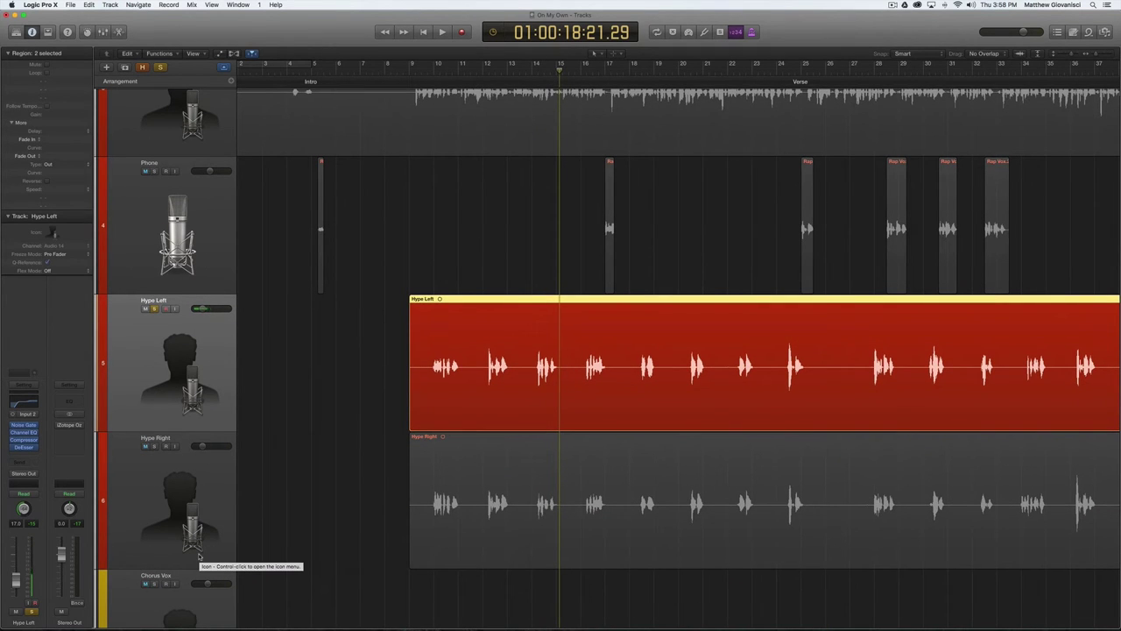
pyautogui.click(153, 446)
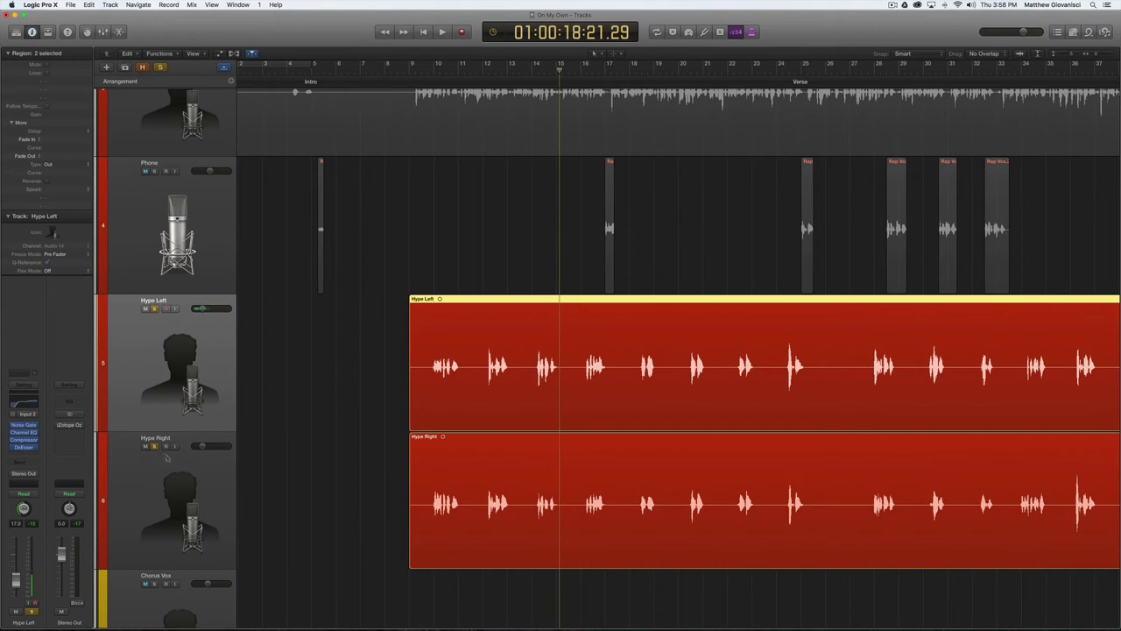
pyautogui.click(422, 71)
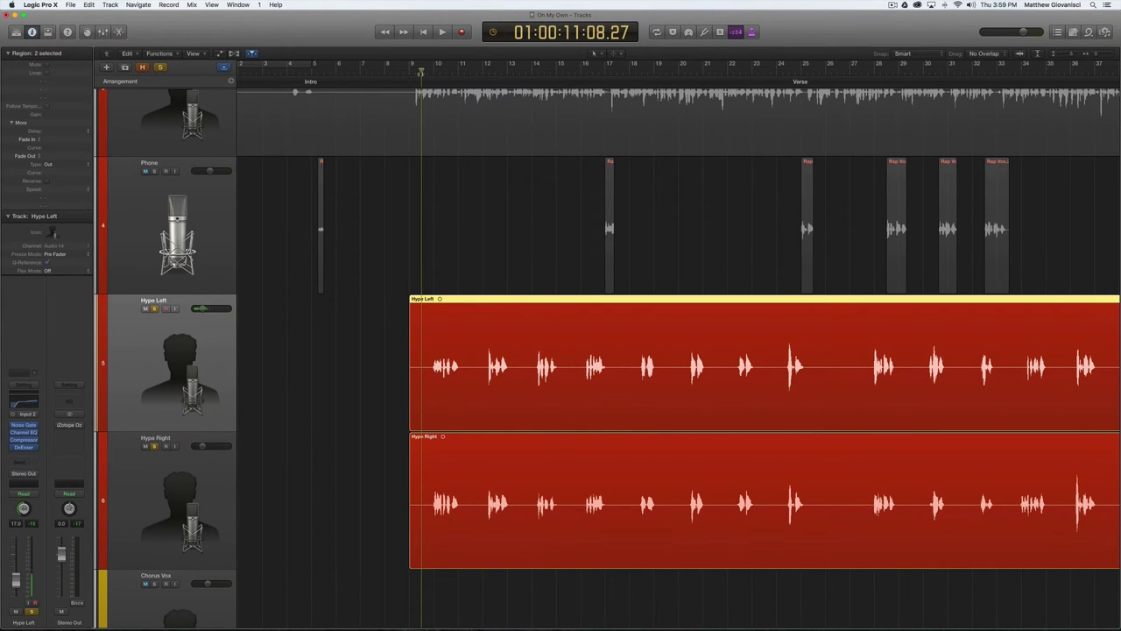
pyautogui.press('space')
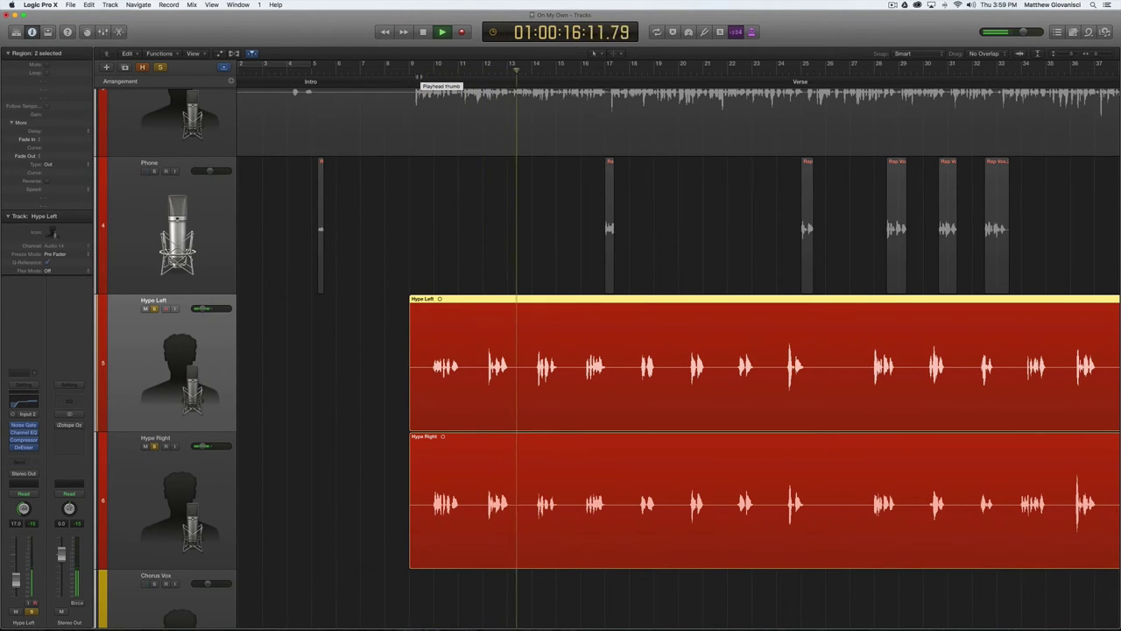
pyautogui.press('Down')
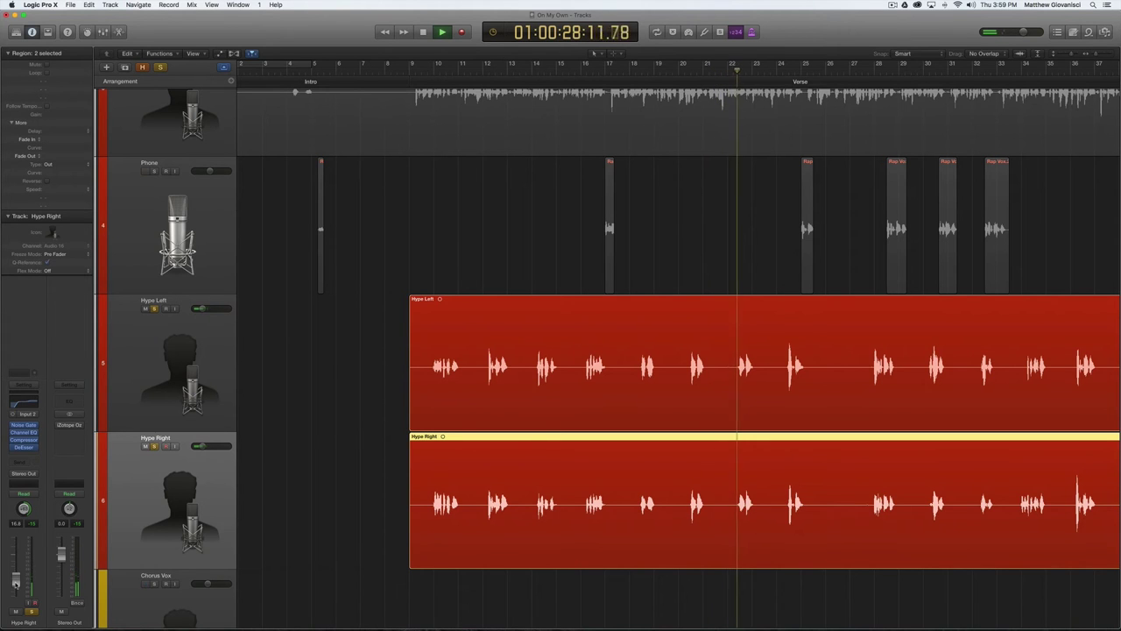
pyautogui.hscroll(1, 613, 350)
pyautogui.click(423, 31)
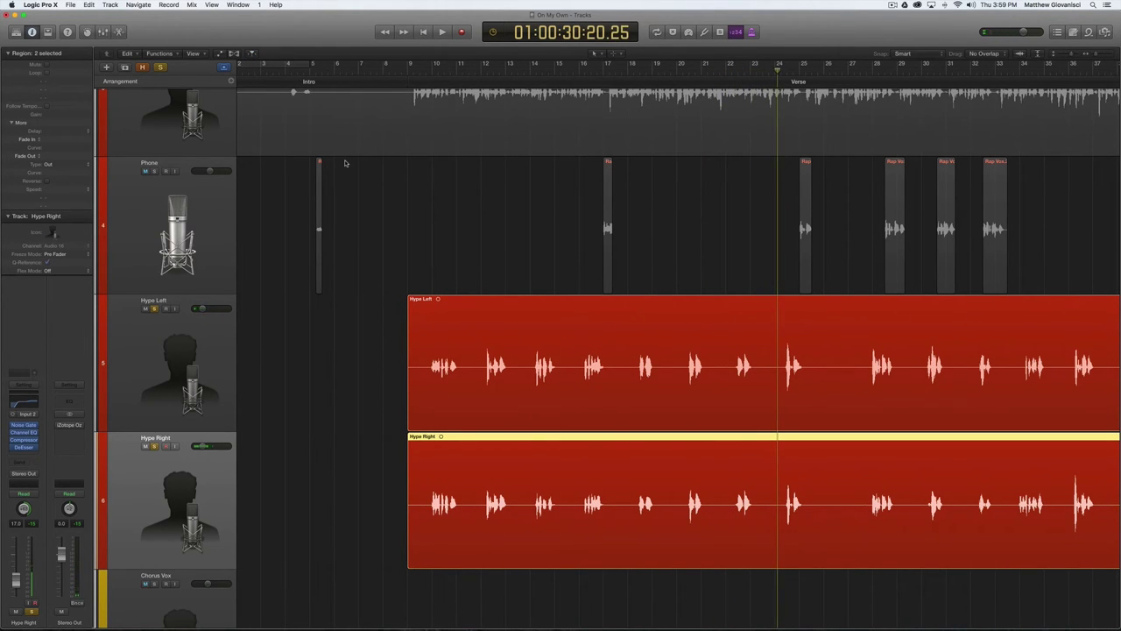
# Add the Rap Vox and Phone tracks to the soloed hype vocals and play all four together from bar 9
pyautogui.scroll(5, 334, 246)
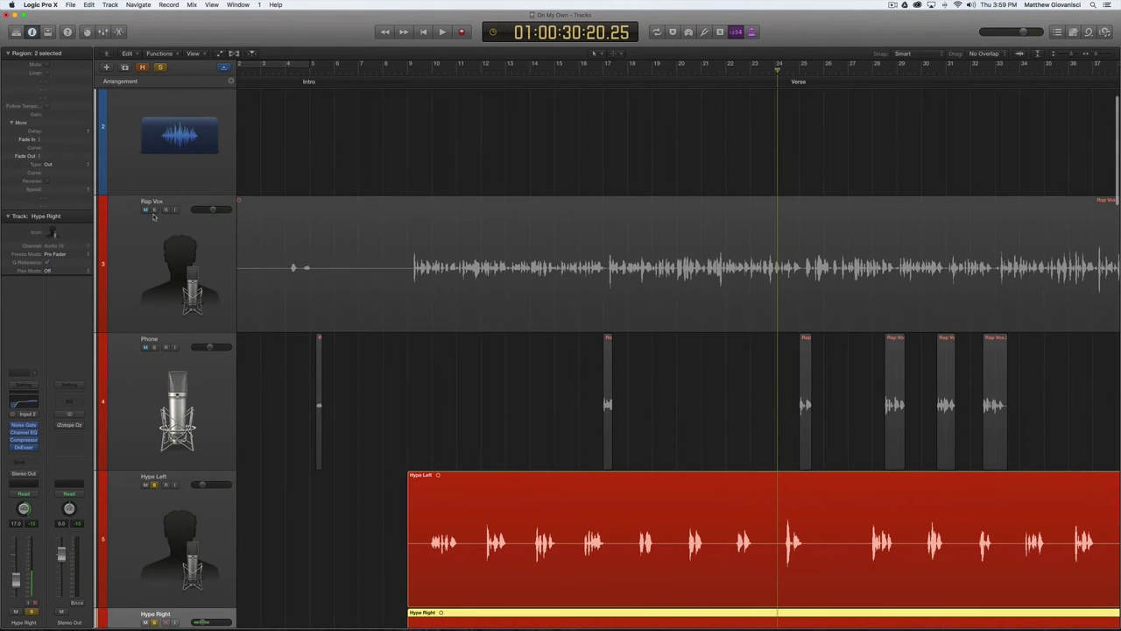
pyautogui.click(154, 210)
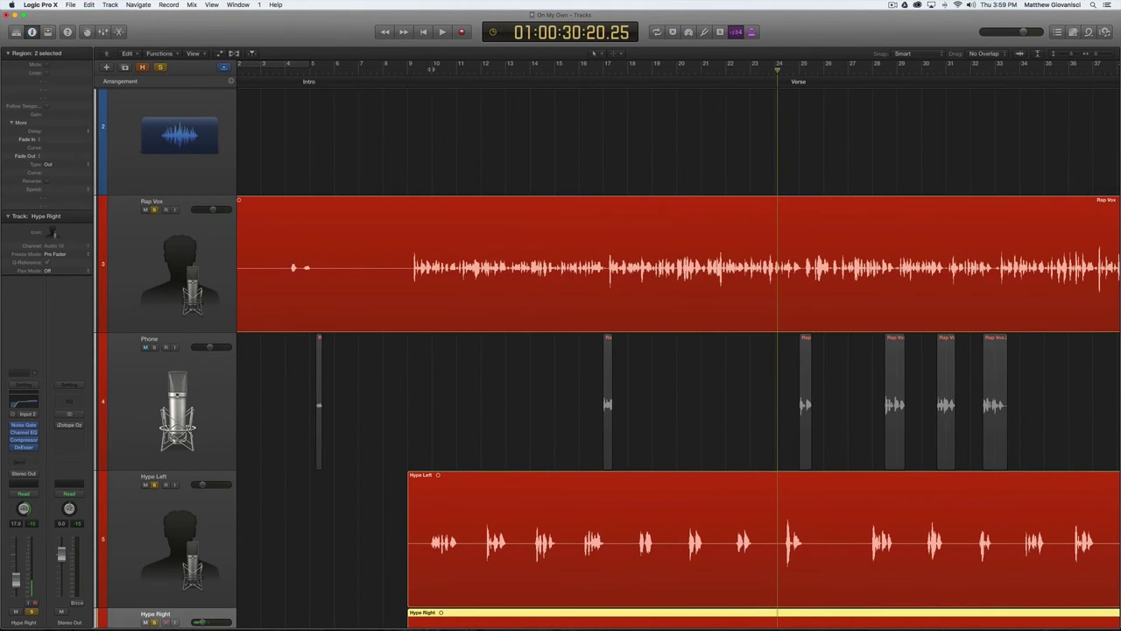
pyautogui.click(406, 70)
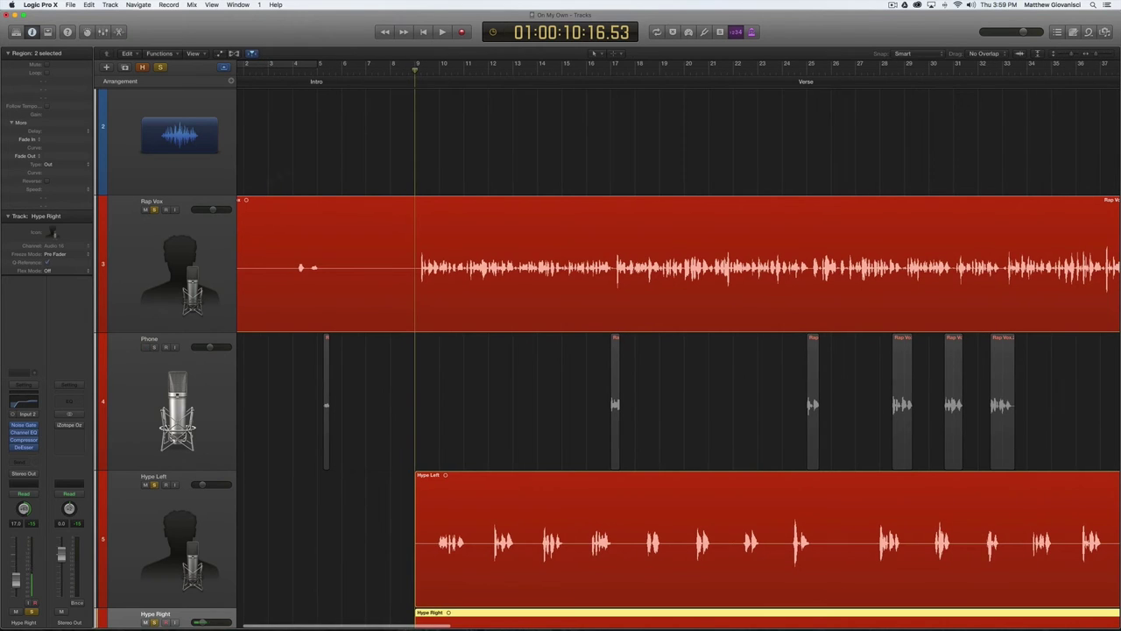
pyautogui.click(153, 347)
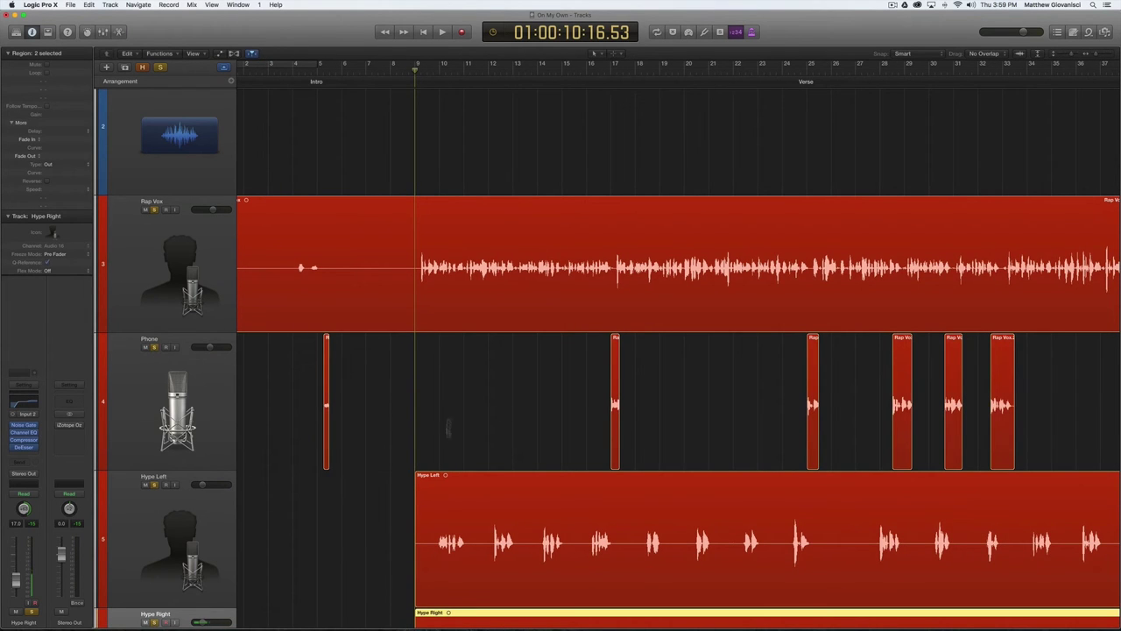
pyautogui.scroll(-5, 782, 206)
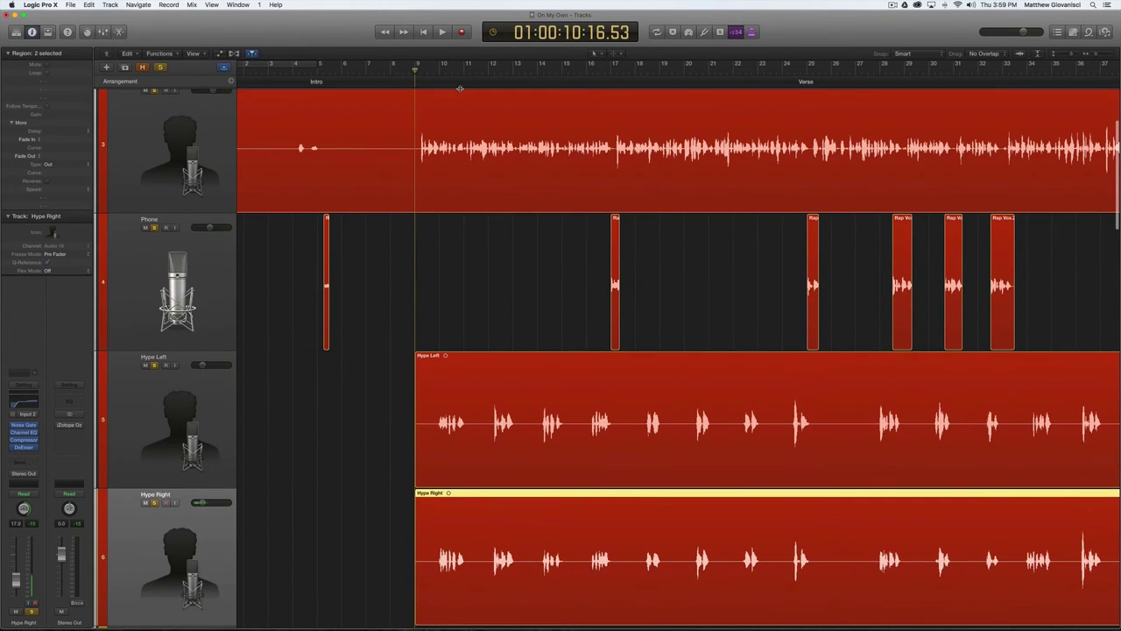
pyautogui.press('space')
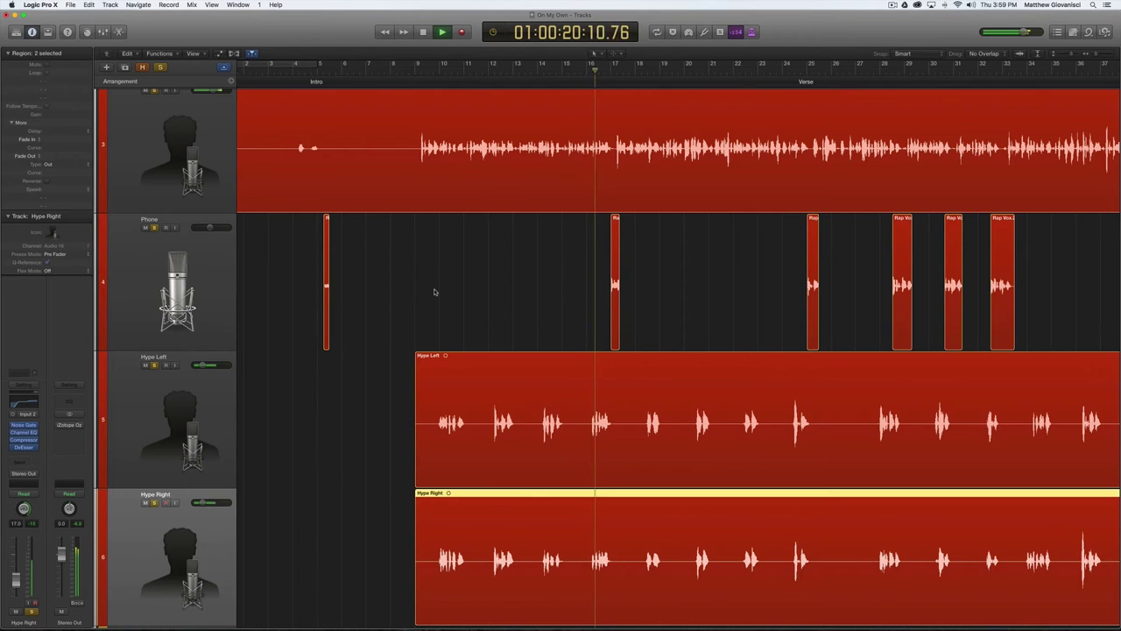
pyautogui.press('space')
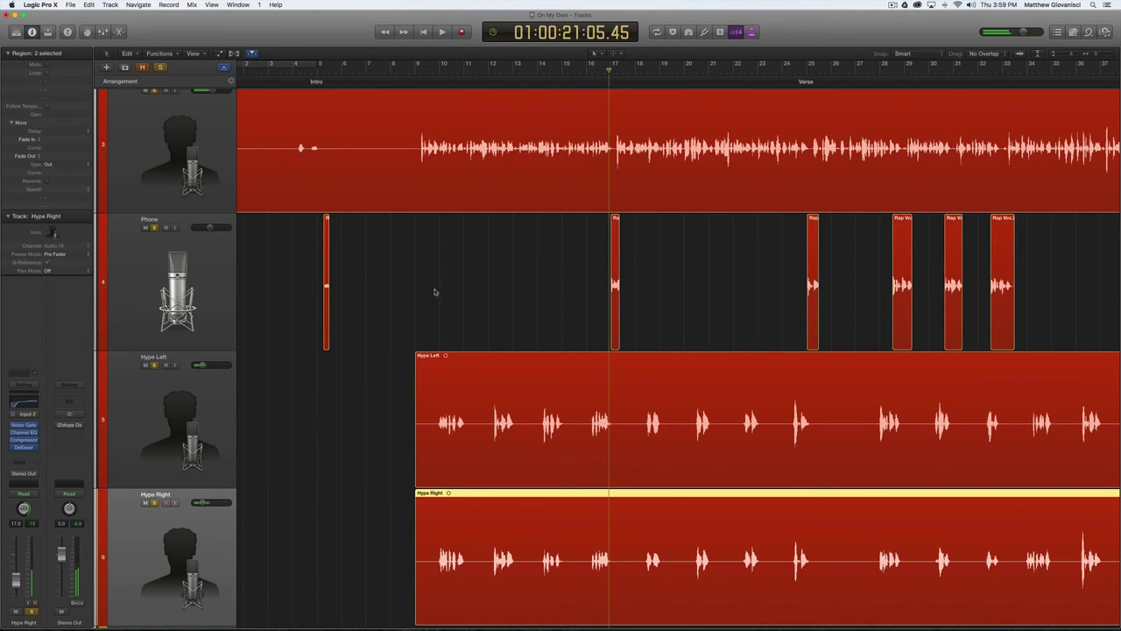
# Turn off the solos on the Rap Vox, Phone, Hype Left and Hype Right tracks
pyautogui.moveTo(1099, 57); pyautogui.dragTo(1063, 54)
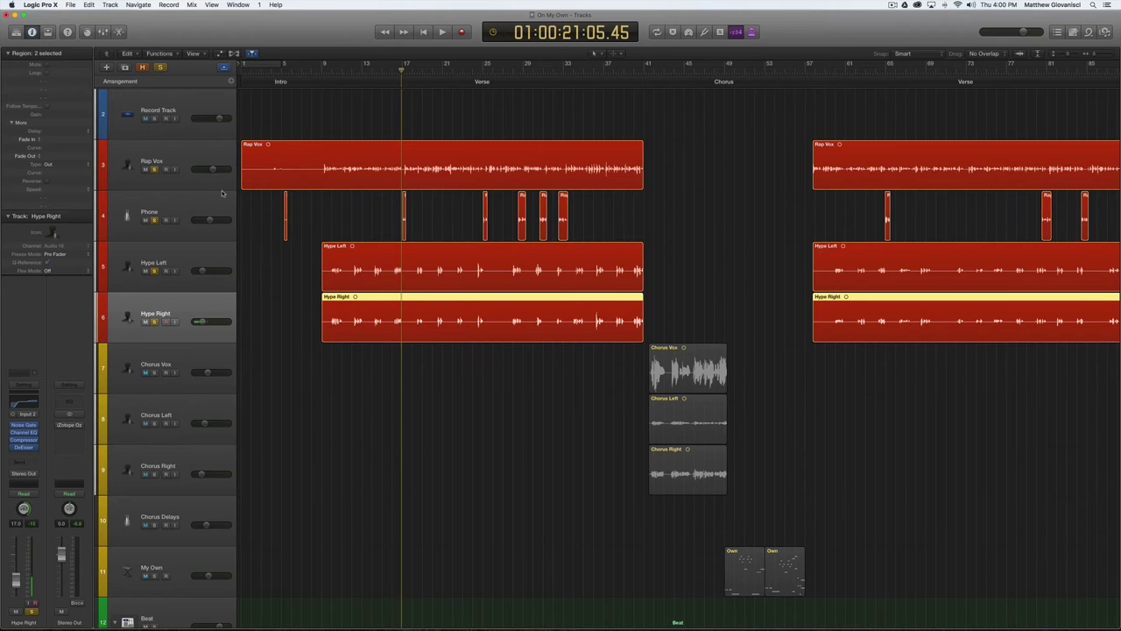
pyautogui.click(155, 169)
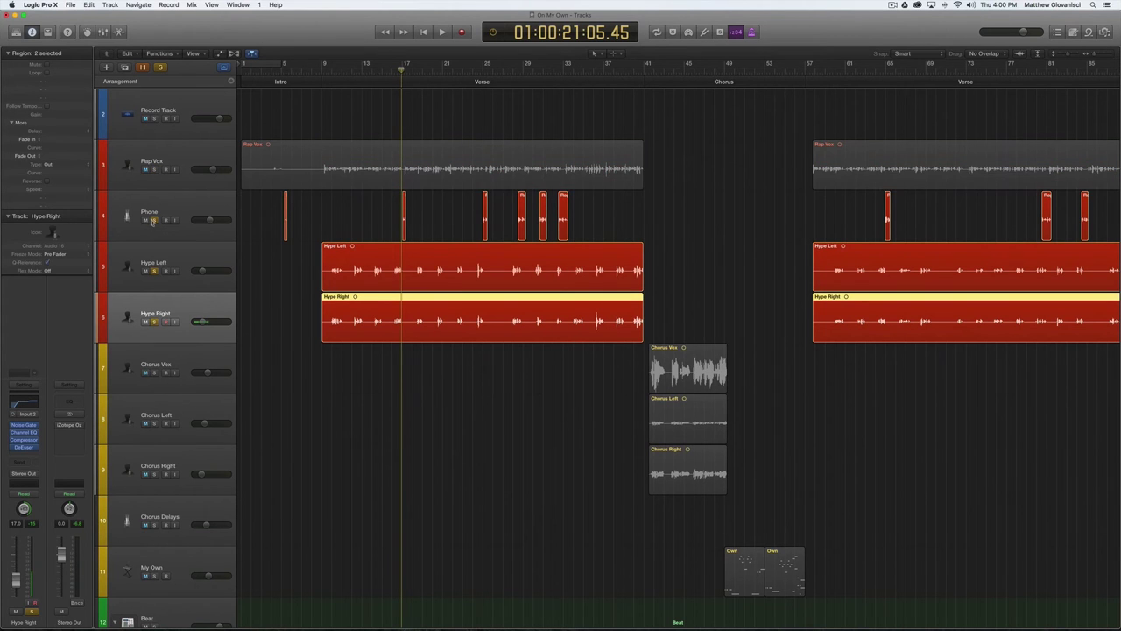
pyautogui.click(155, 220)
pyautogui.click(155, 323)
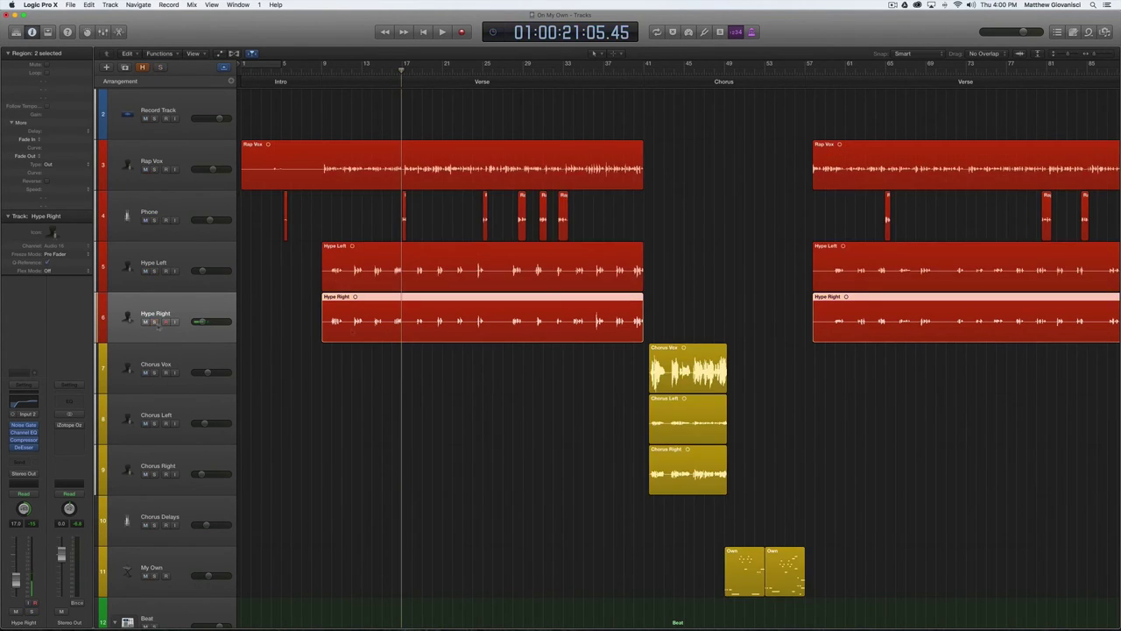
# Place the playhead at bar 41 and enlarge the Chorus Vox, Chorus Left and Chorus Right regions of the first chorus
pyautogui.hscroll(5, 661, 320)
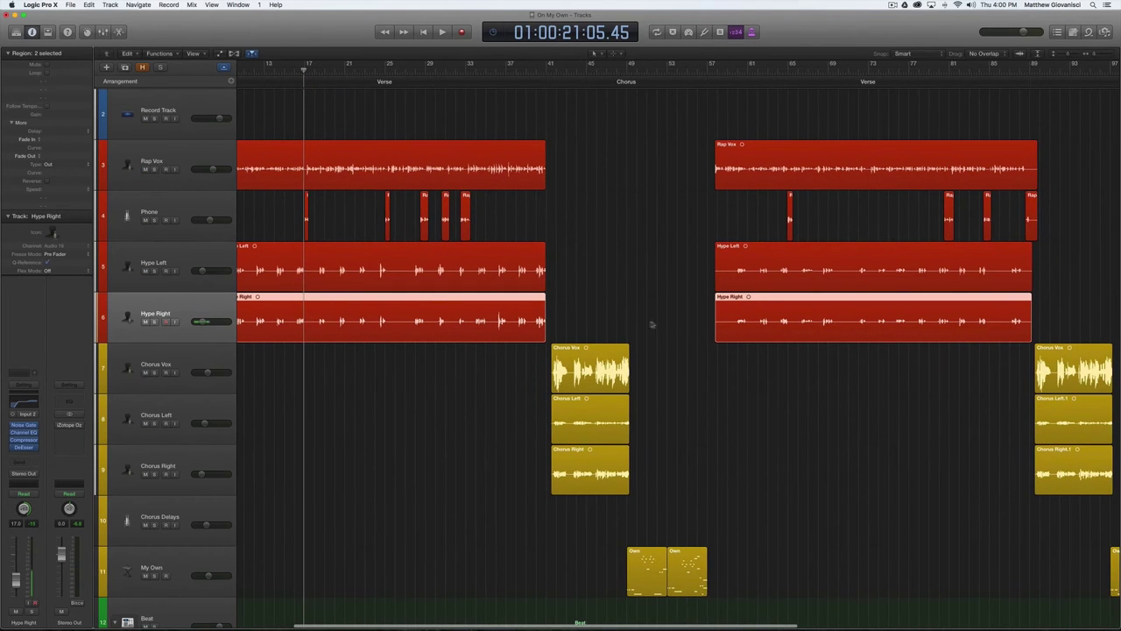
pyautogui.click(544, 71)
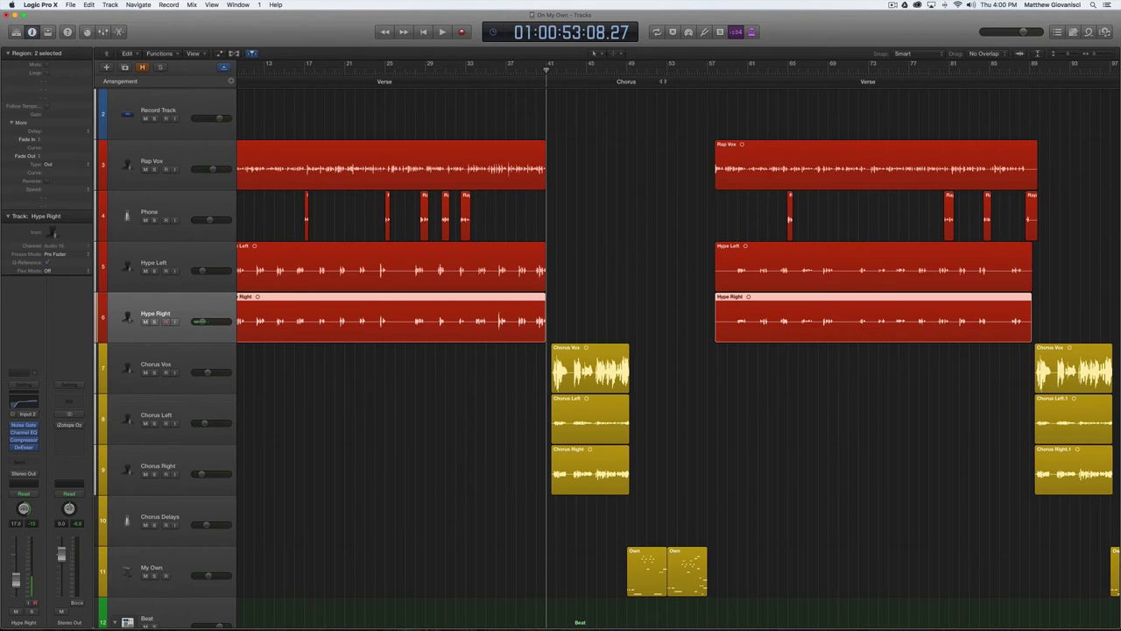
pyautogui.press('super+Right')
pyautogui.press('super+Right')
pyautogui.press('super+Right')
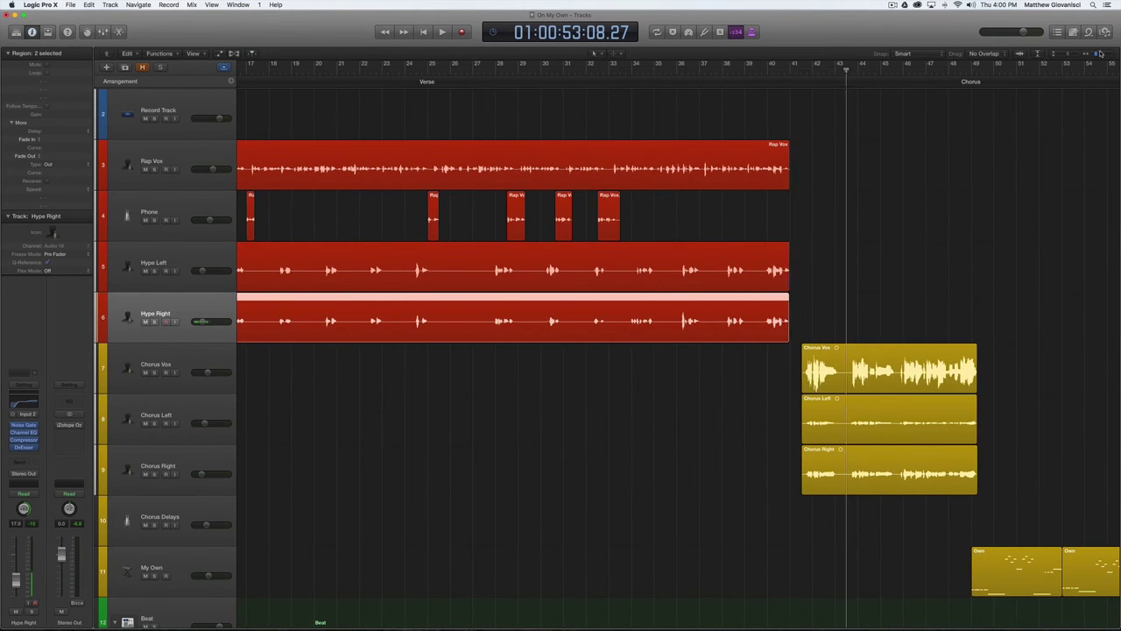
pyautogui.hscroll(15, 1052, 85)
pyautogui.hscroll(-2, 1053, 85)
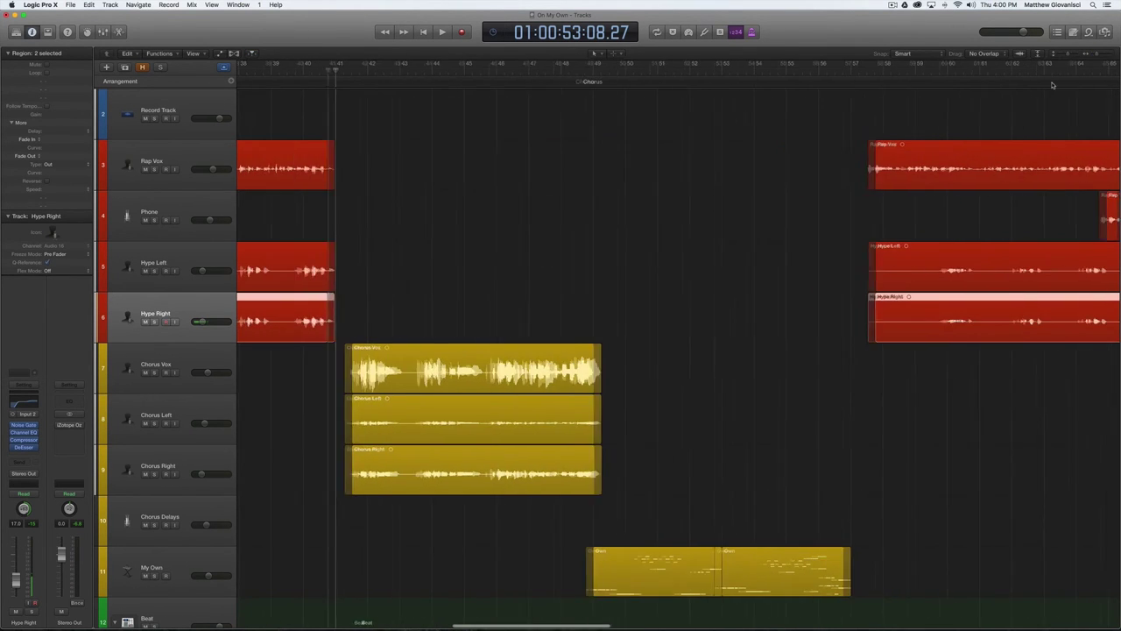
pyautogui.click(1069, 55)
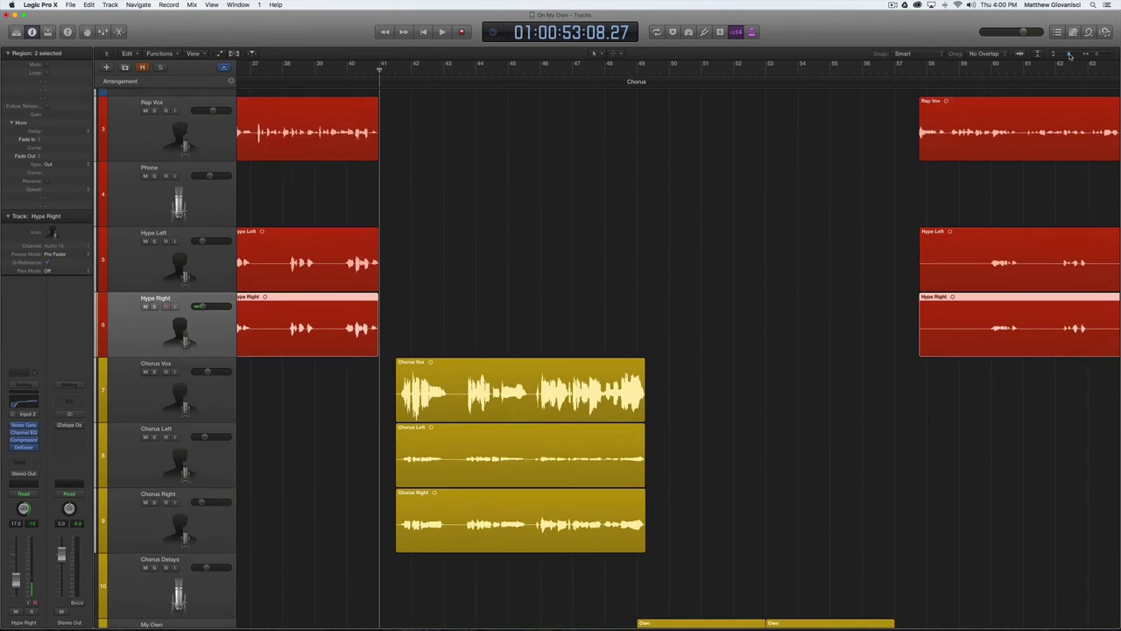
pyautogui.click(1096, 55)
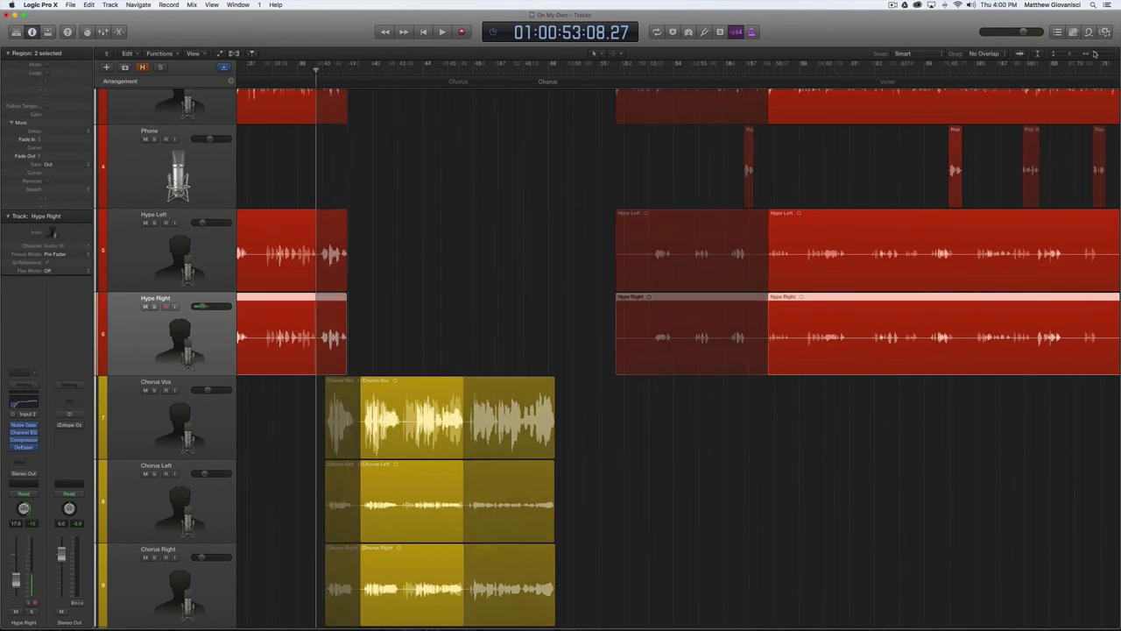
pyautogui.click(1098, 55)
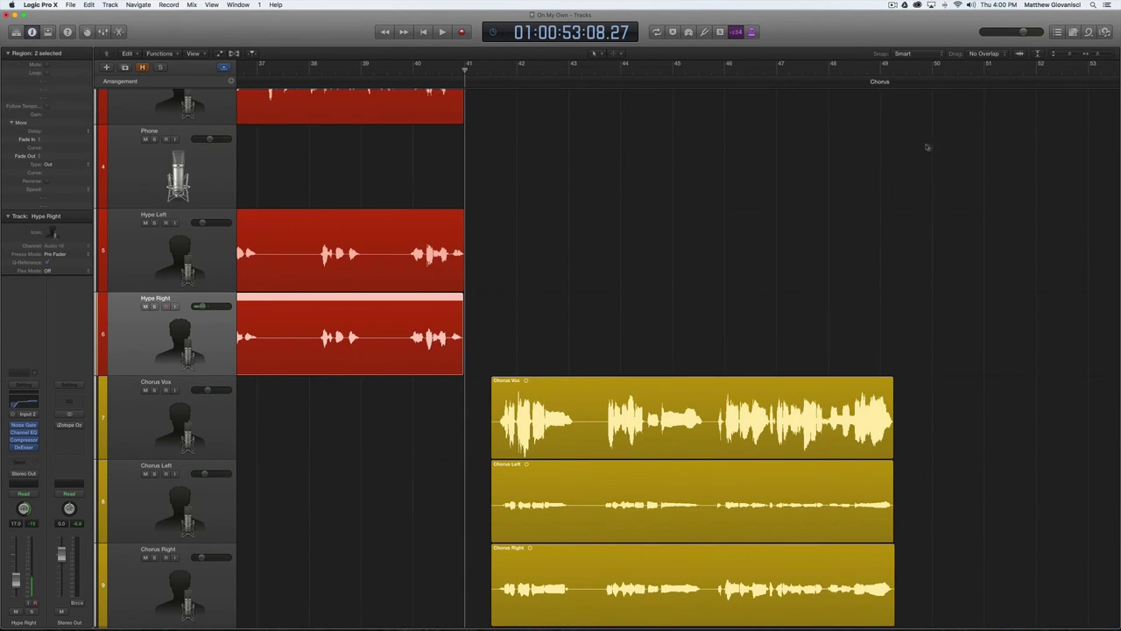
pyautogui.scroll(-2, 873, 146)
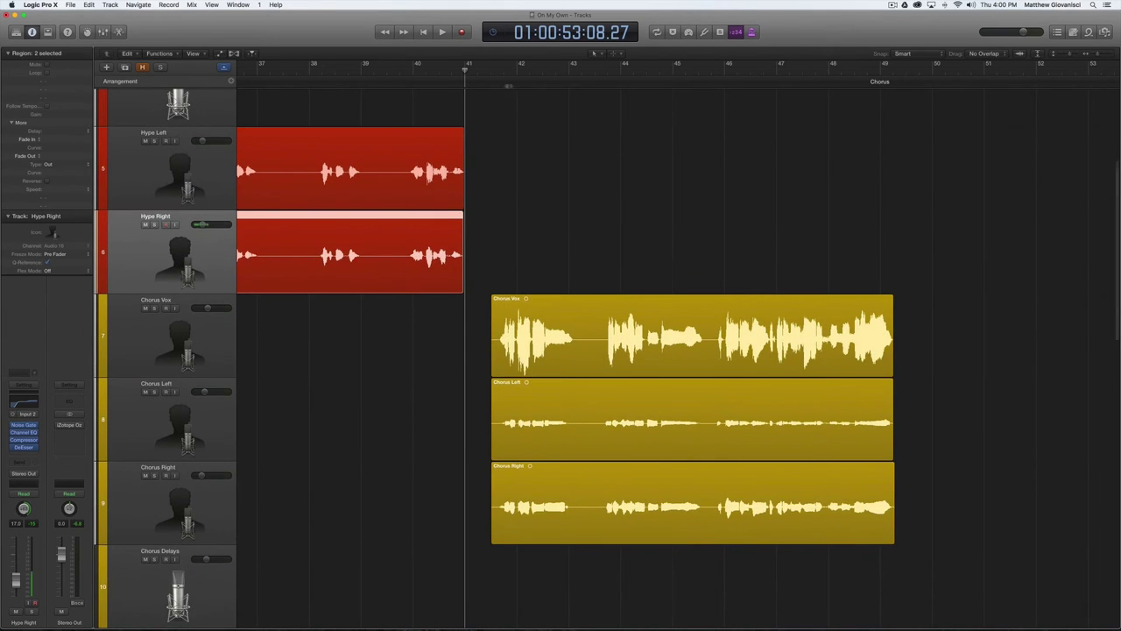
# Play the first chorus from bar 41 with no track soloed, following it through to the My Own regions
pyautogui.click(154, 308)
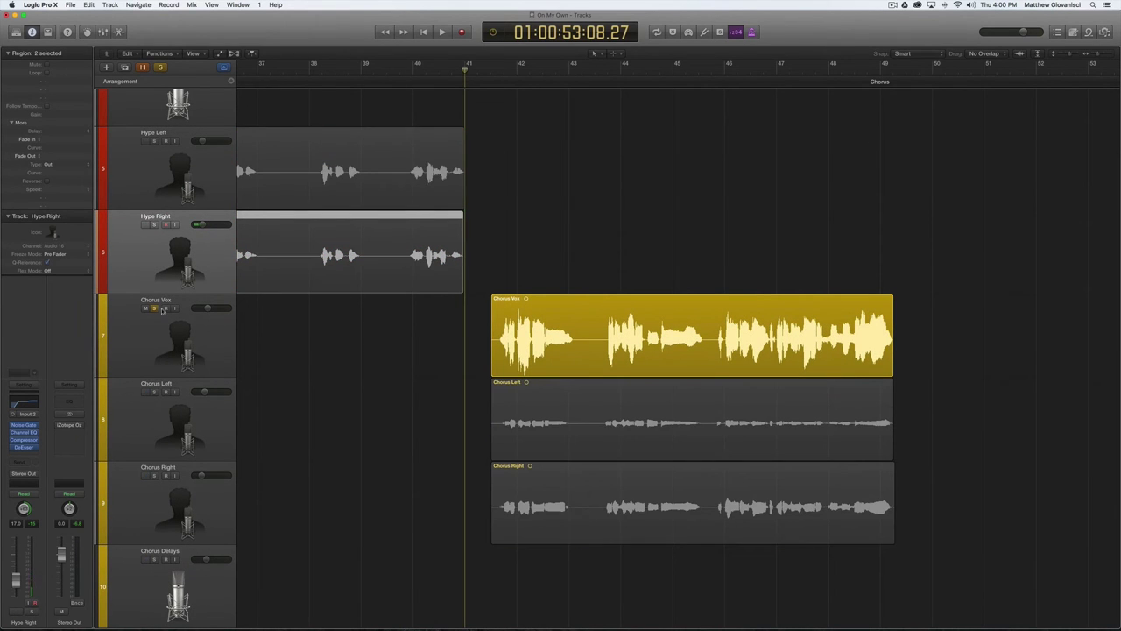
pyautogui.click(154, 308)
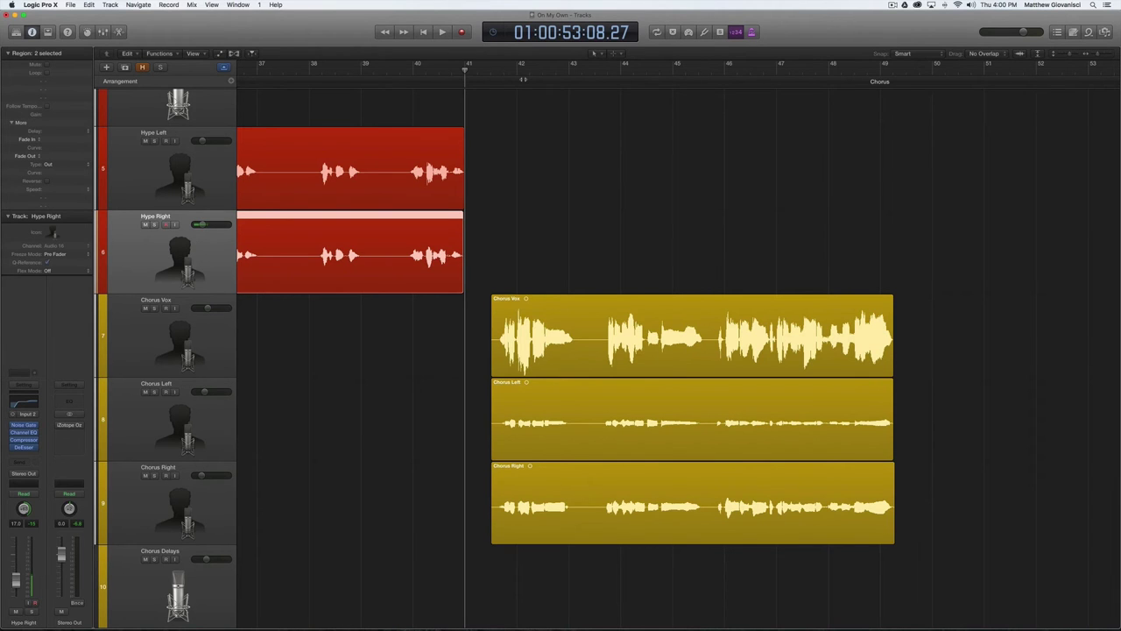
pyautogui.press('space')
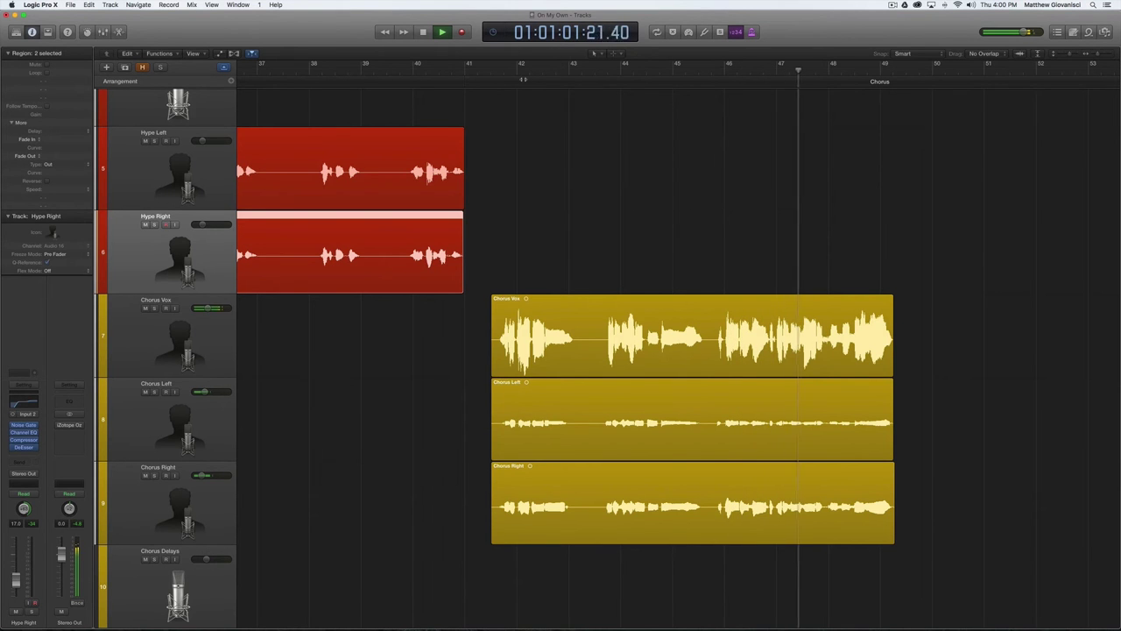
pyautogui.hscroll(2, 646, 130)
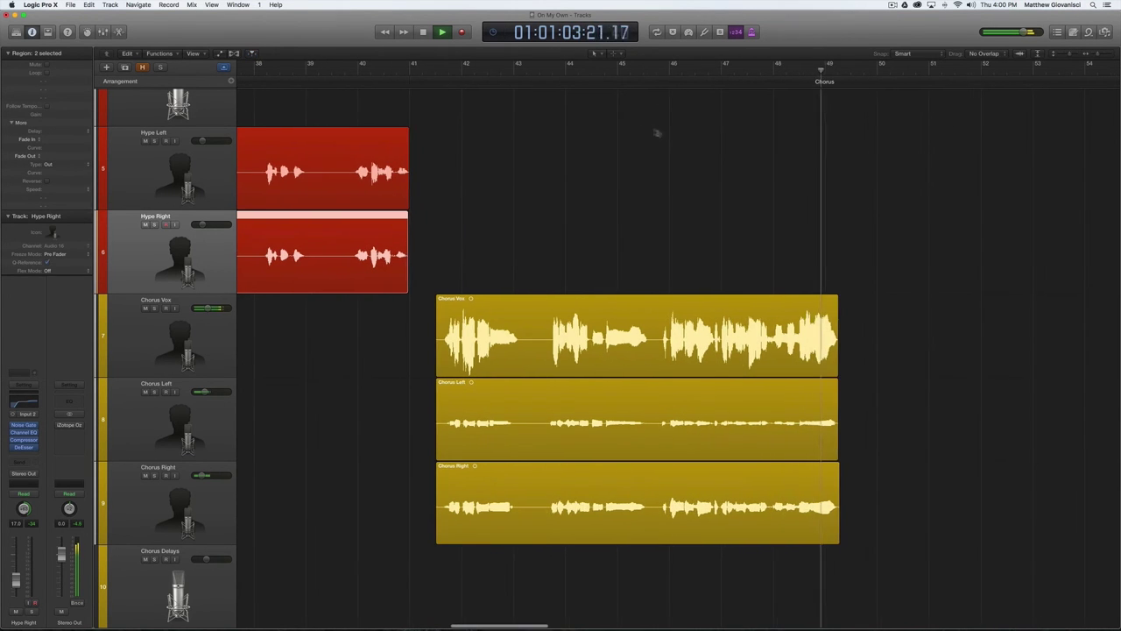
pyautogui.scroll(-5, 744, 150)
pyautogui.hscroll(5, 743, 150)
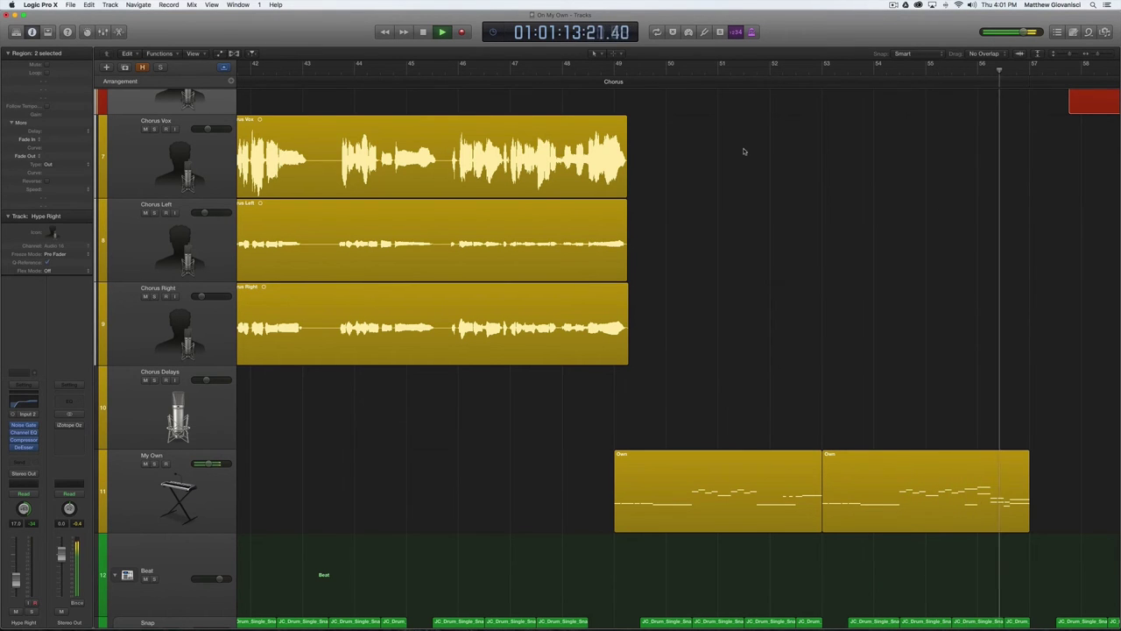
# Stop playback, return to the first chorus regions, and solo the Chorus Vox track
pyautogui.press('space')
pyautogui.hscroll(-3, 744, 151)
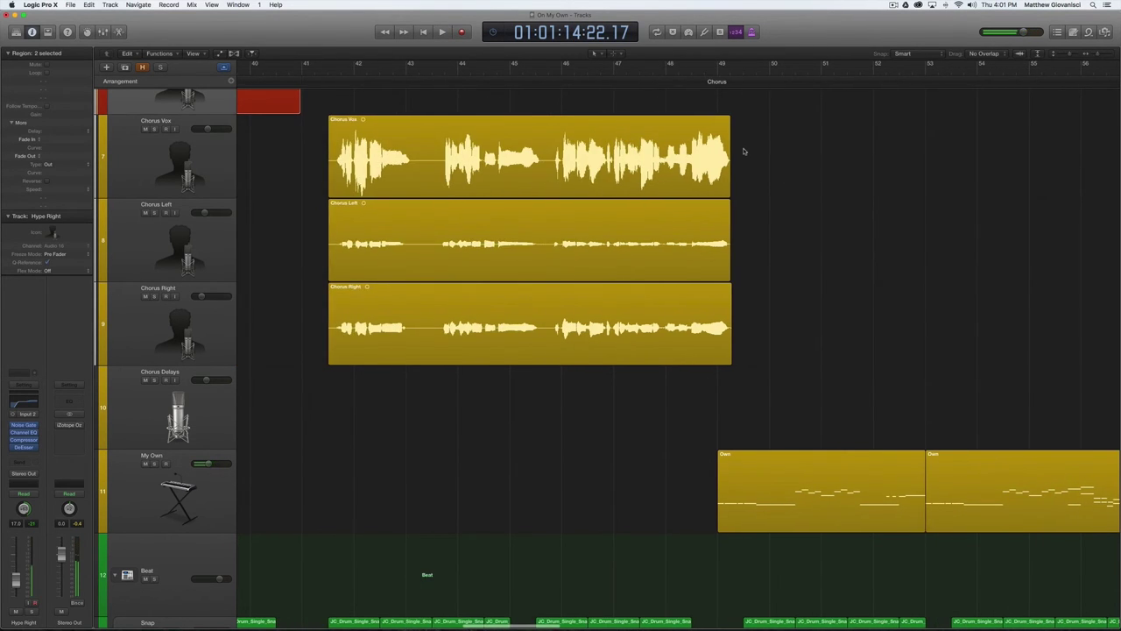
pyautogui.scroll(2, 744, 151)
pyautogui.scroll(2, 743, 151)
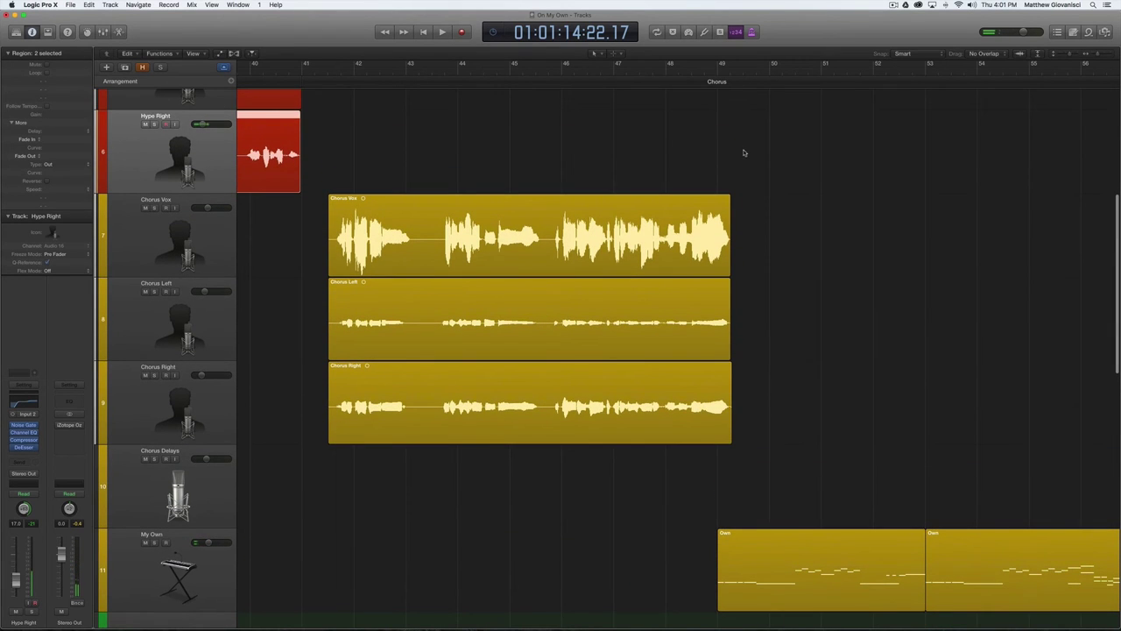
pyautogui.click(196, 229)
pyautogui.click(160, 208)
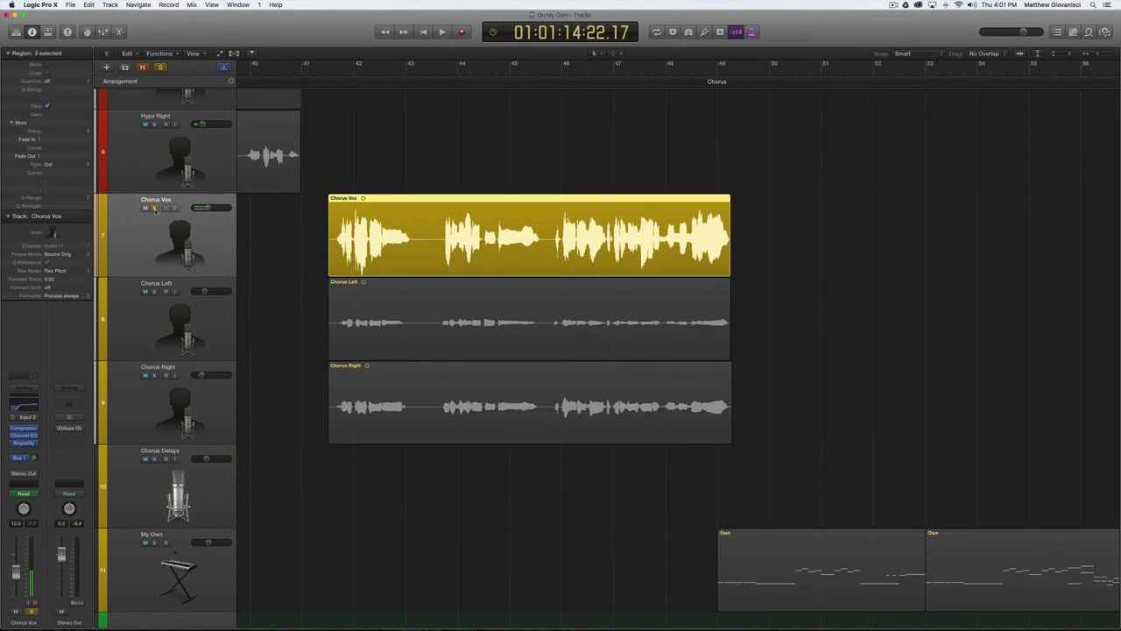
# Play the first phrase of the soloed Chorus Vox from the start of its region
pyautogui.click(340, 72)
pyautogui.hotkey('shift', 'Return')
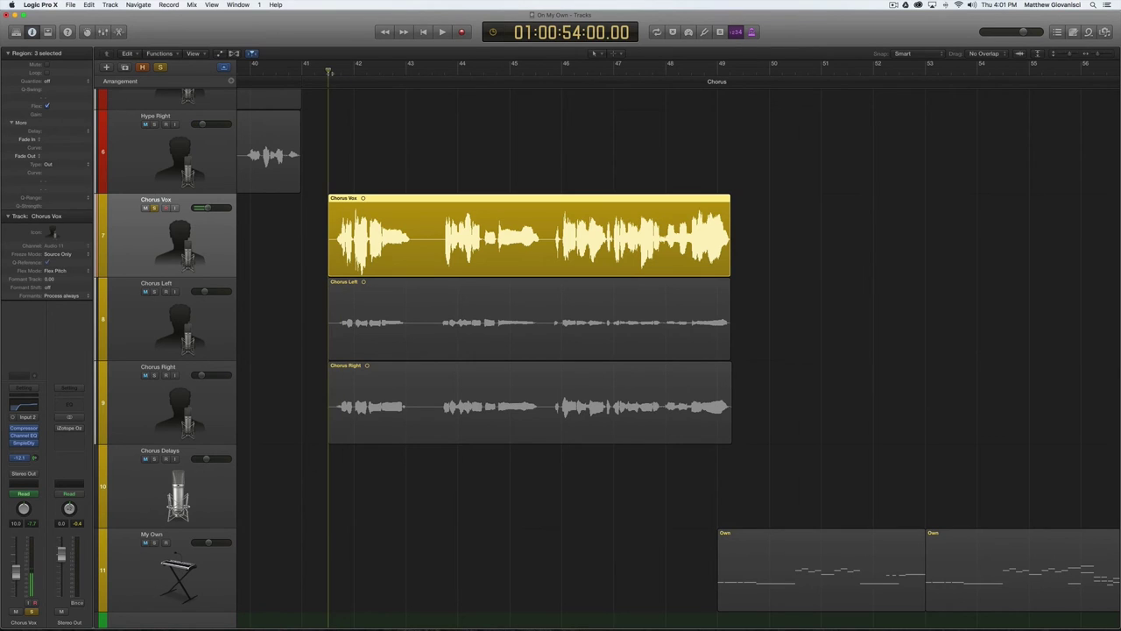
pyautogui.press('space')
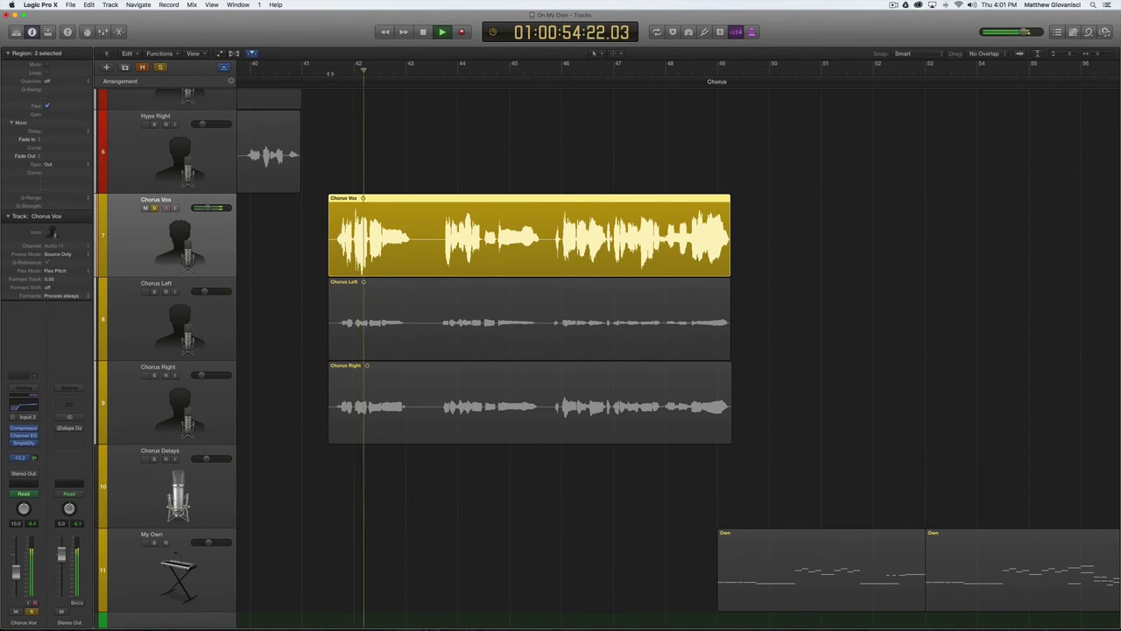
pyautogui.press('space')
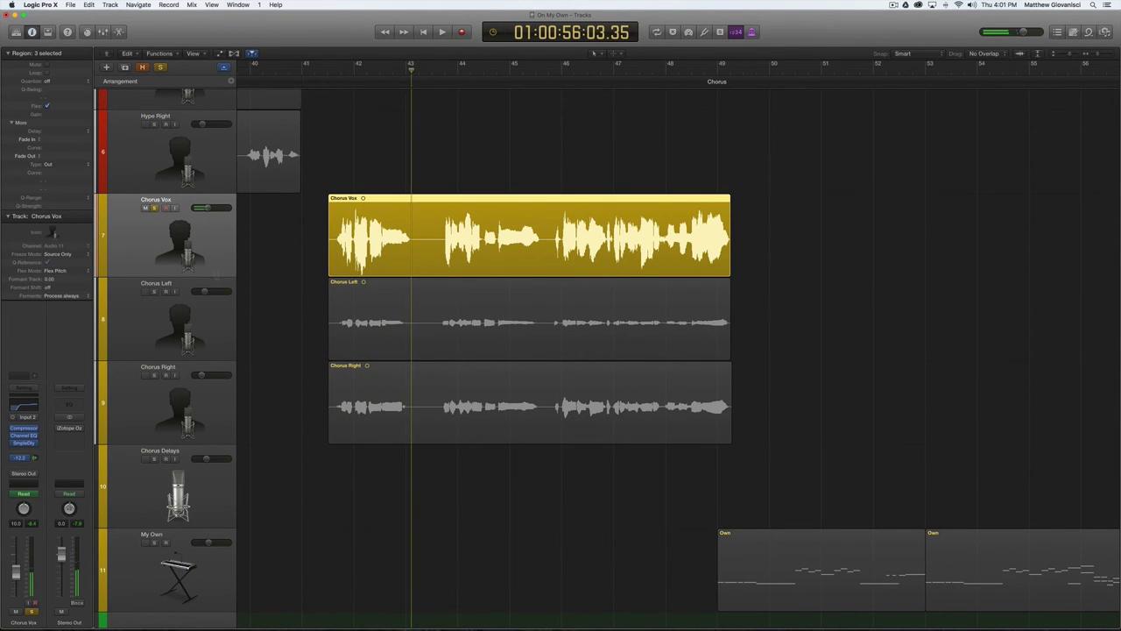
# Review the Channel EQ curve on the Chorus Vox track, and close the plug-in window
pyautogui.click(23, 456)
pyautogui.click(23, 408)
pyautogui.click(390, 142)
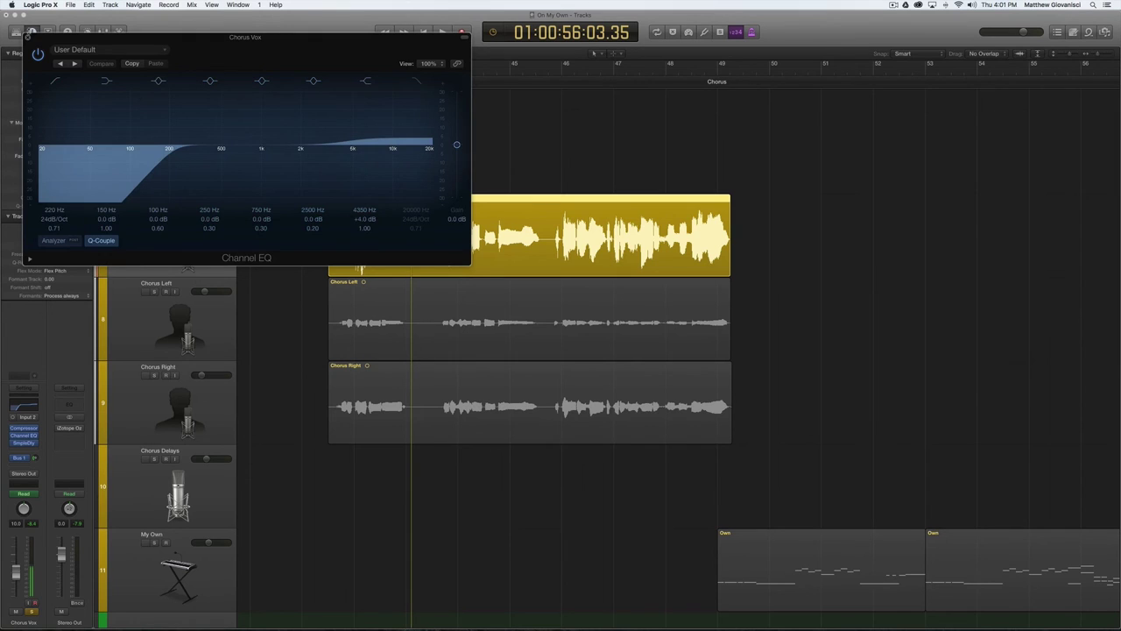
pyautogui.click(28, 37)
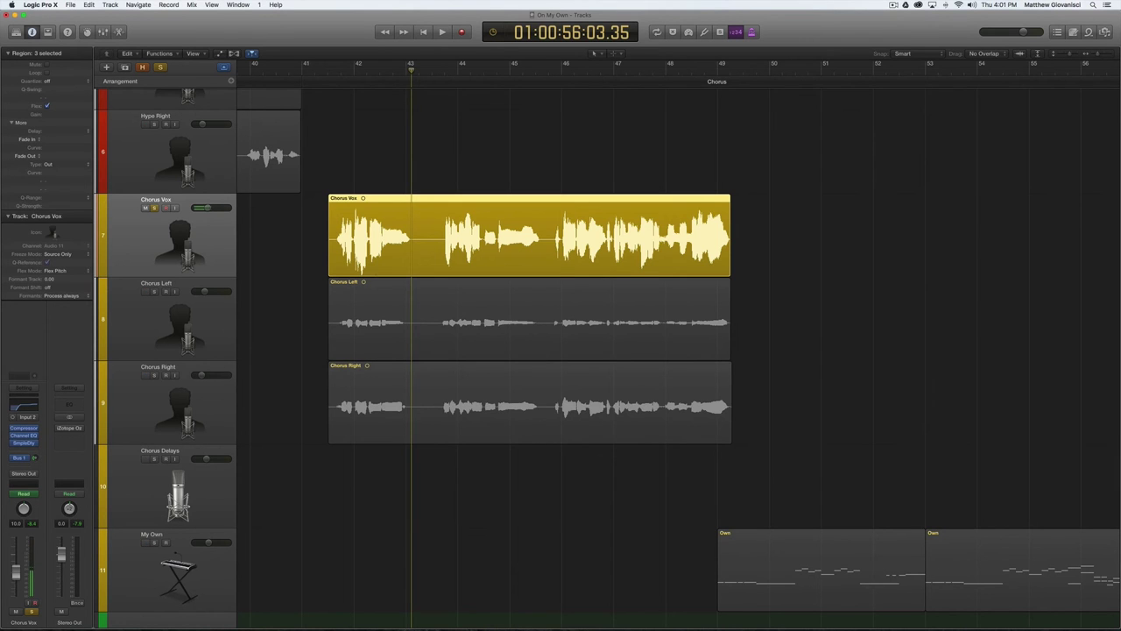
# Show the Flex Pitch notes on the chorus vocals, enlarge the first phrase, and play it from the region's start
pyautogui.hscroll(2, 191, 65)
pyautogui.click(233, 54)
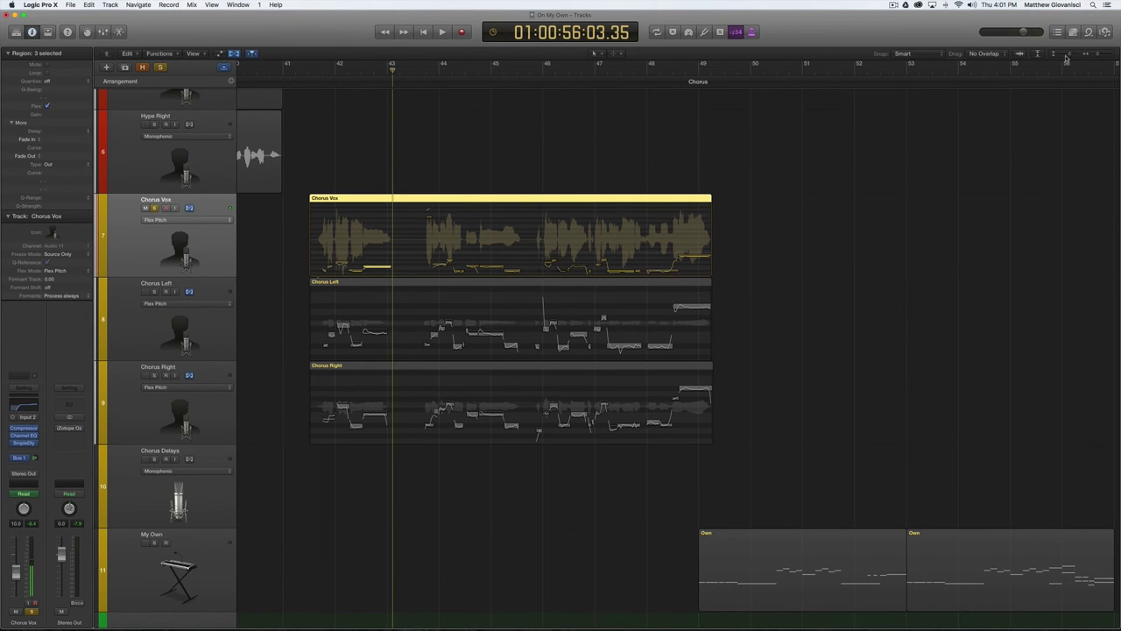
pyautogui.moveTo(1070, 56); pyautogui.dragTo(1103, 54)
pyautogui.hscroll(-5, 806, 131)
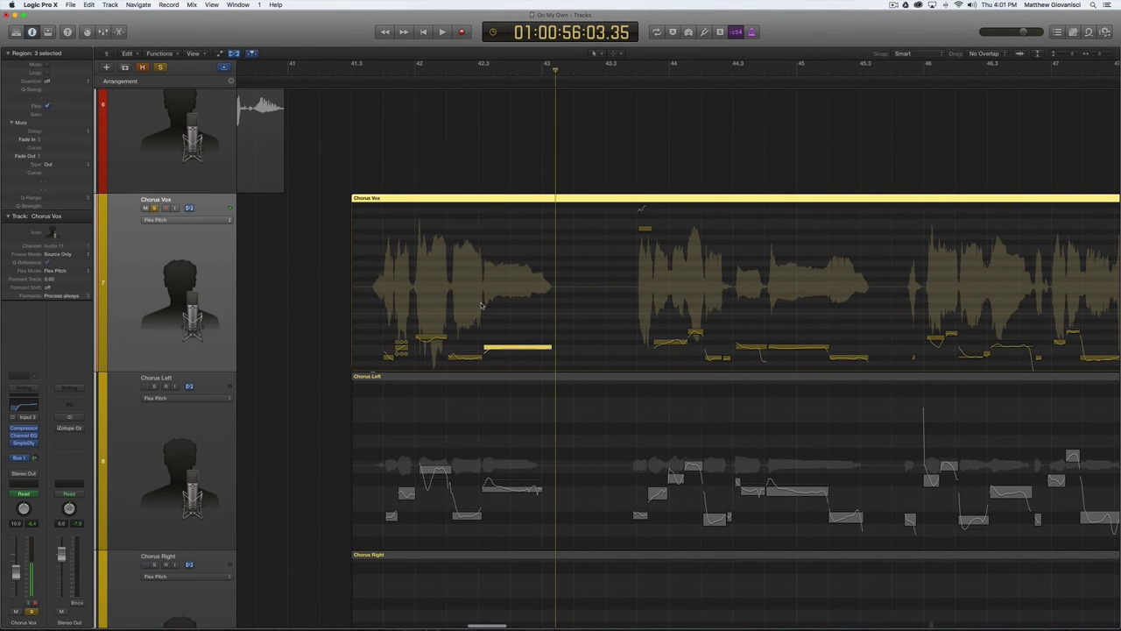
pyautogui.hotkey('shift', 'Return')
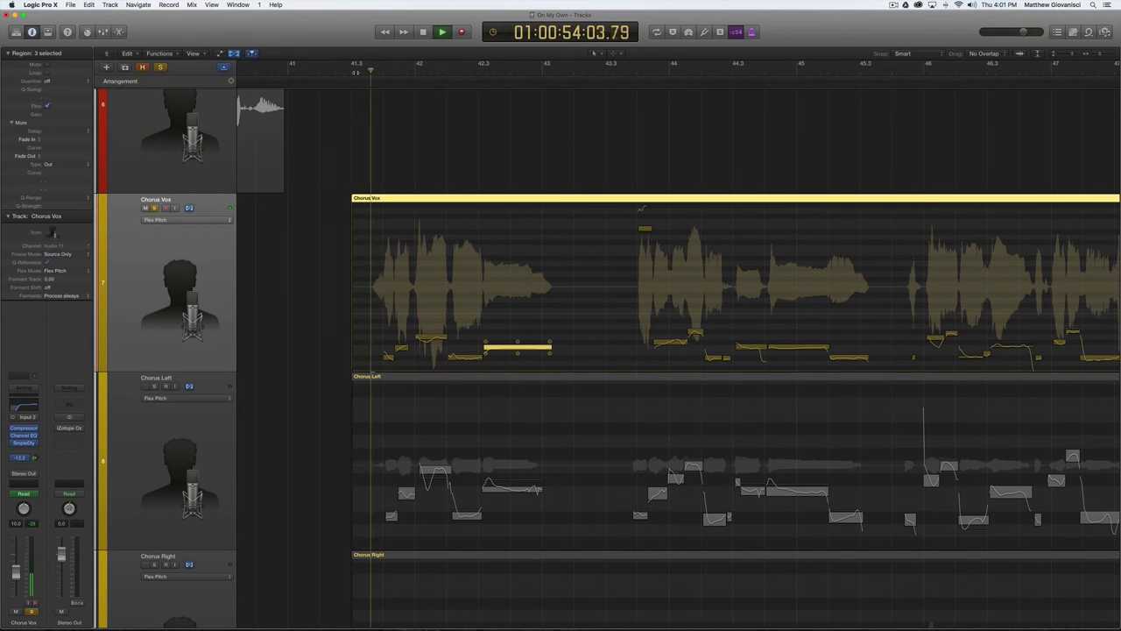
pyautogui.press('space')
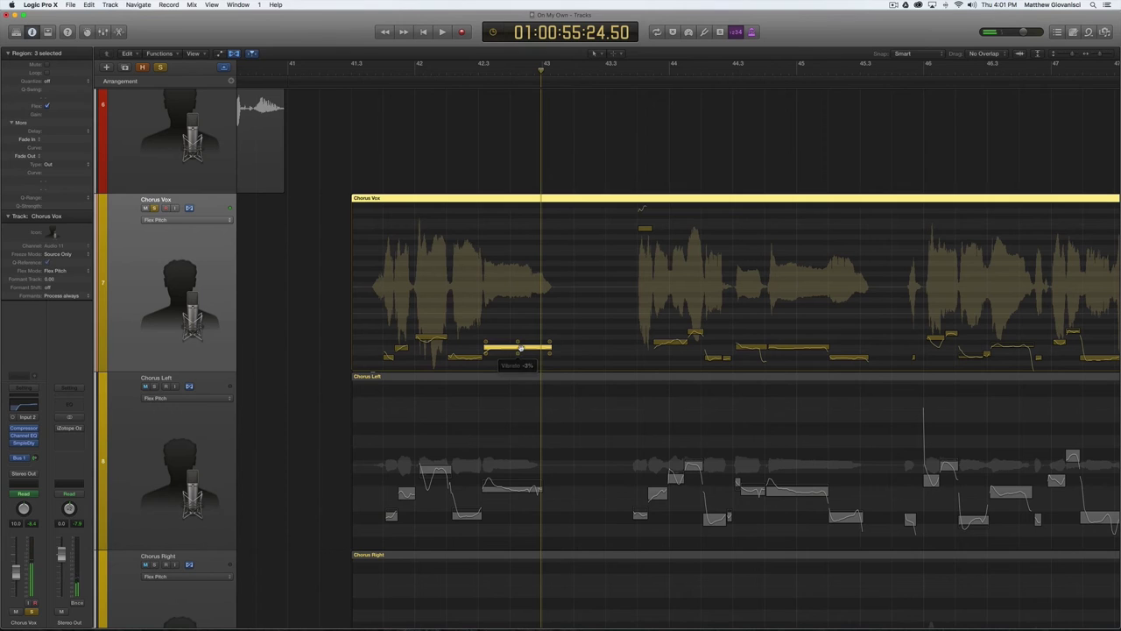
# Try raising the pitch of the held Chorus Vox note before bar 43, play the phrase, and restore the note's pitch
pyautogui.moveTo(520, 348); pyautogui.dragTo(522, 337)
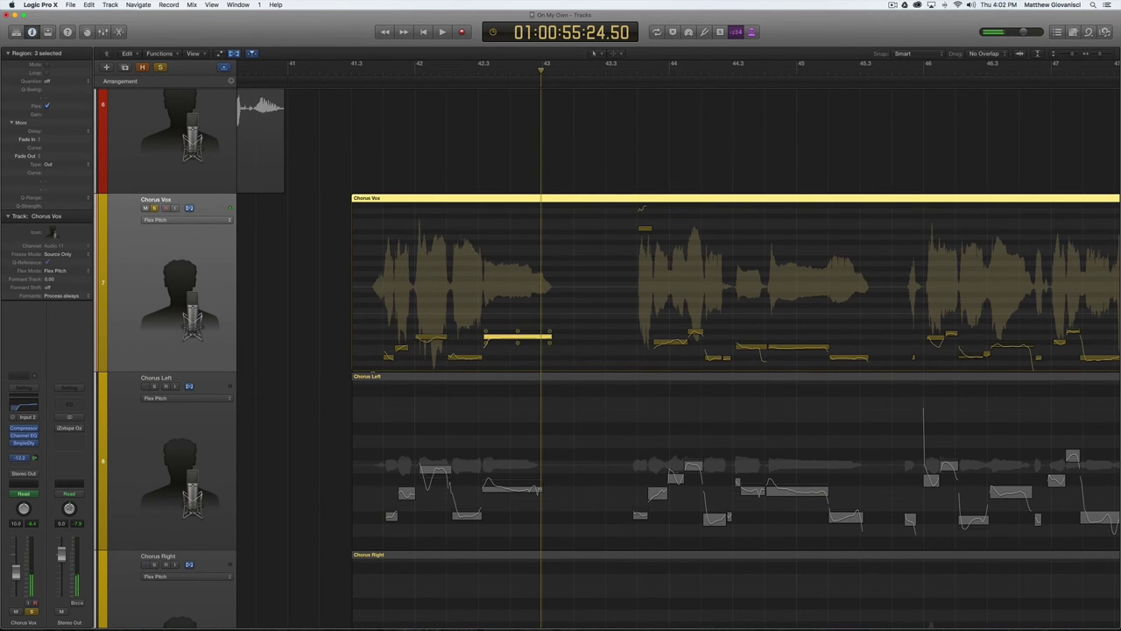
pyautogui.hotkey('shift', 'space')
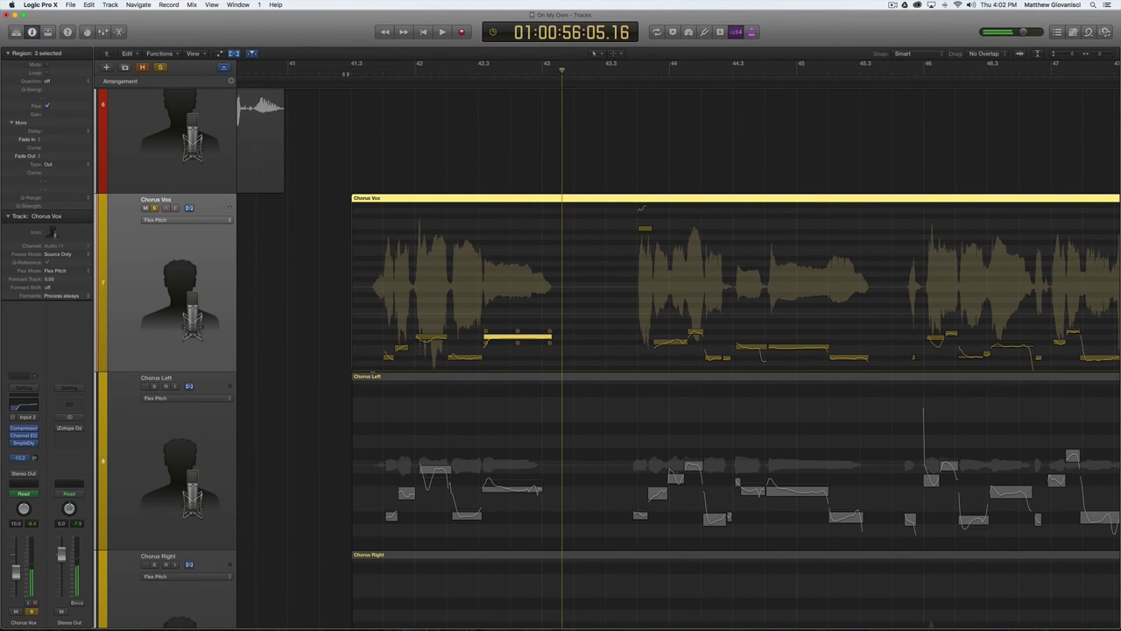
pyautogui.hotkey('alt', 'Down')
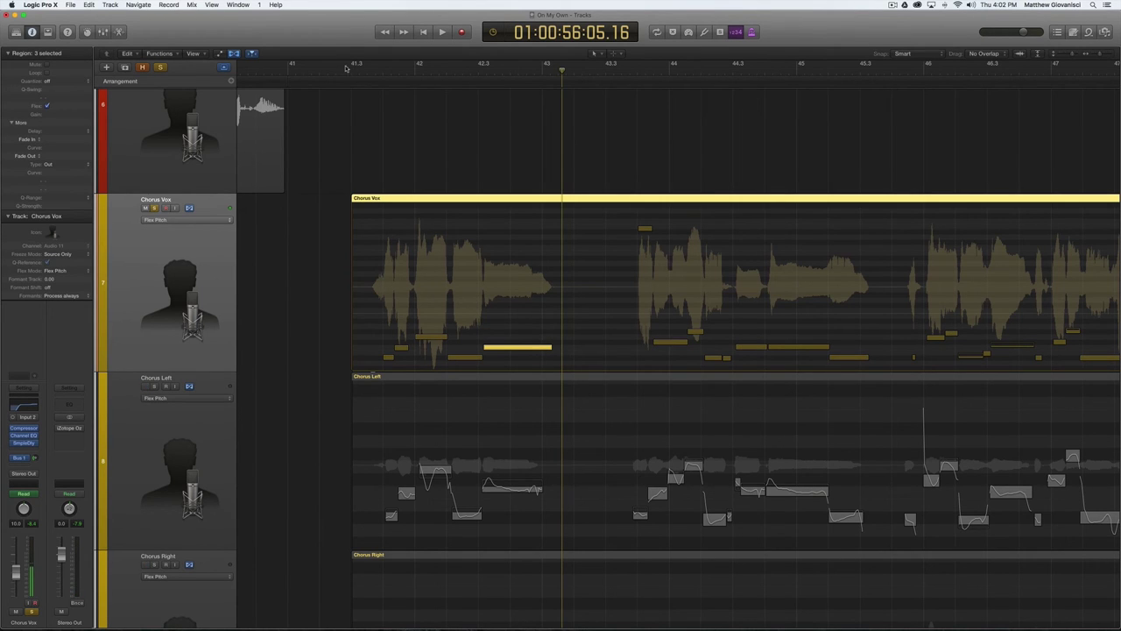
# Play the first Chorus Vox phrase from just before its region with the held note at its original pitch
pyautogui.click(343, 69)
pyautogui.press('space')
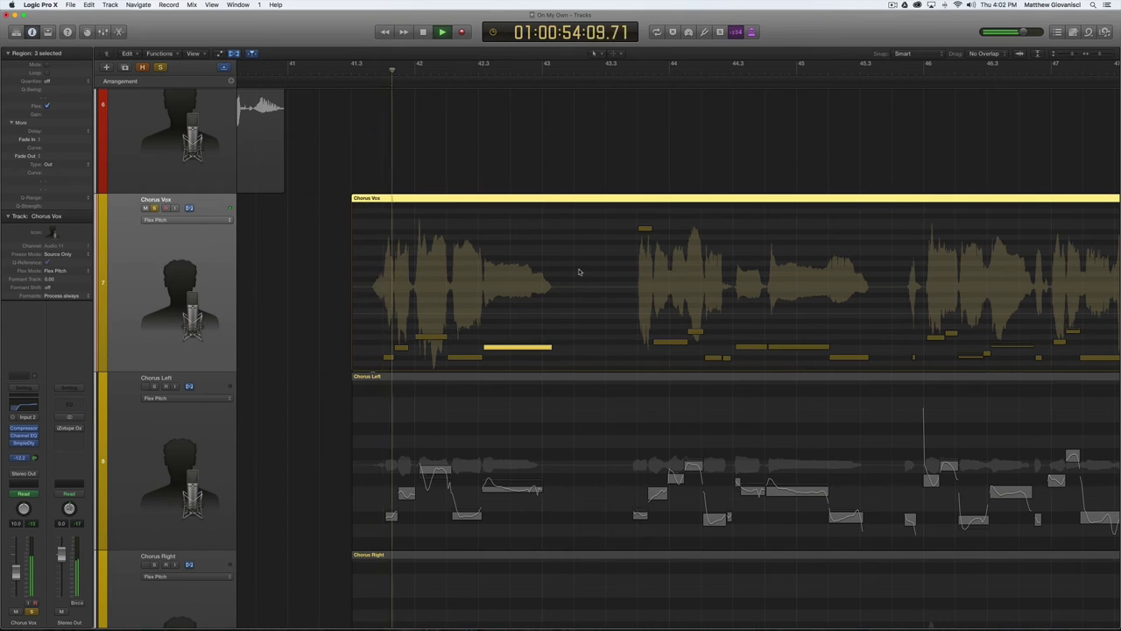
pyautogui.press('space')
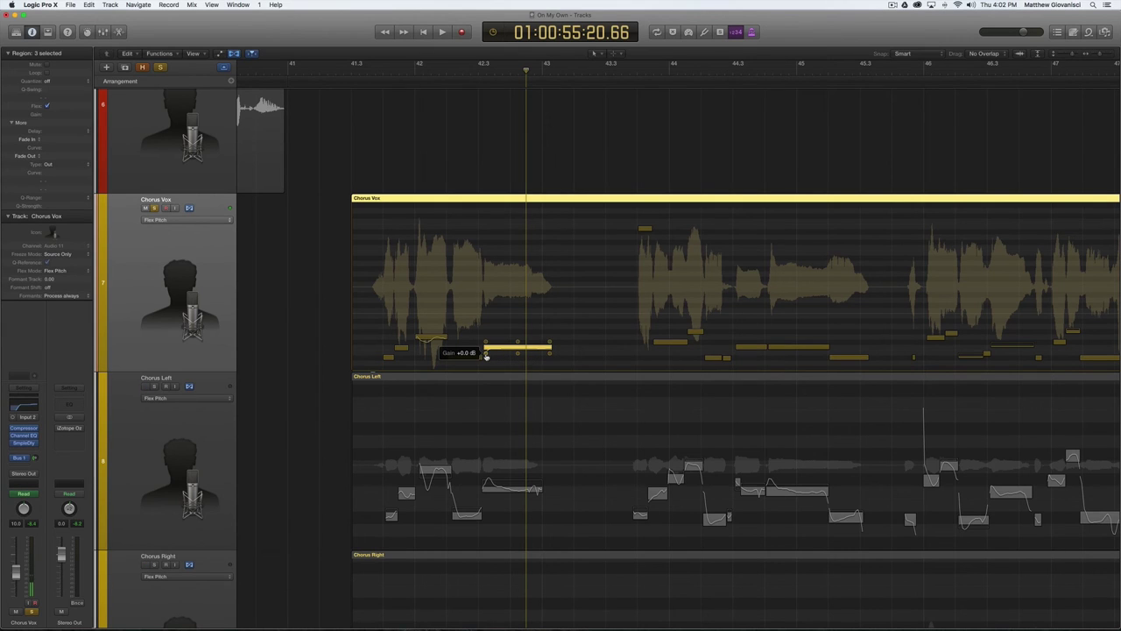
# Try raising the held note's gain to about +2.6 dB and exaggerating its vibrato, and play the phrase
pyautogui.moveTo(486, 355); pyautogui.dragTo(484, 343)
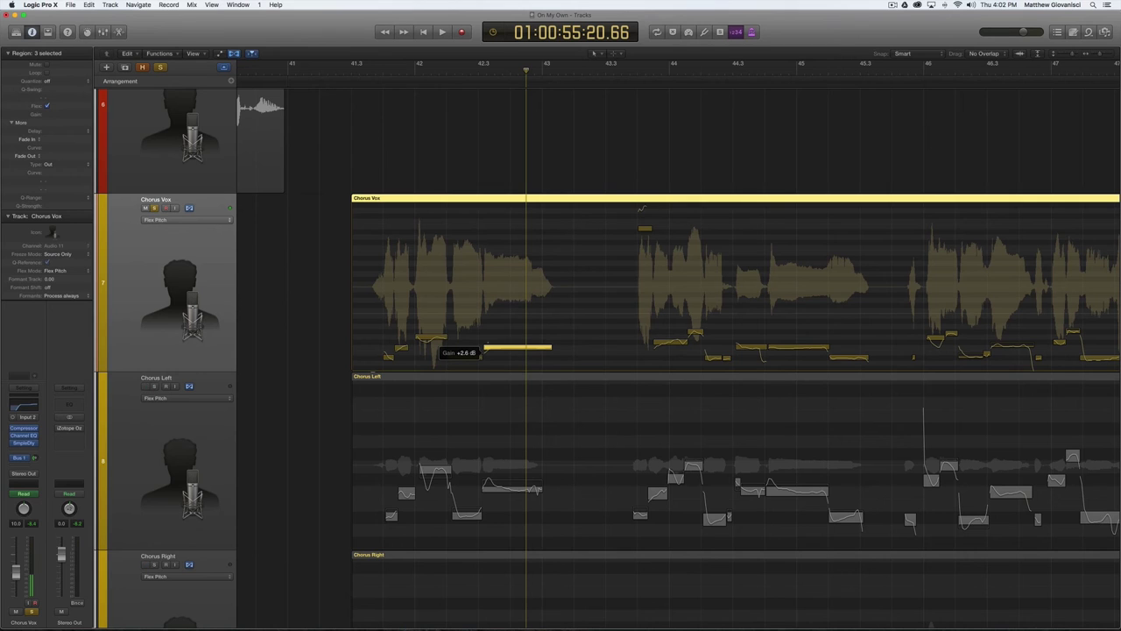
pyautogui.scroll(-1, 490, 350)
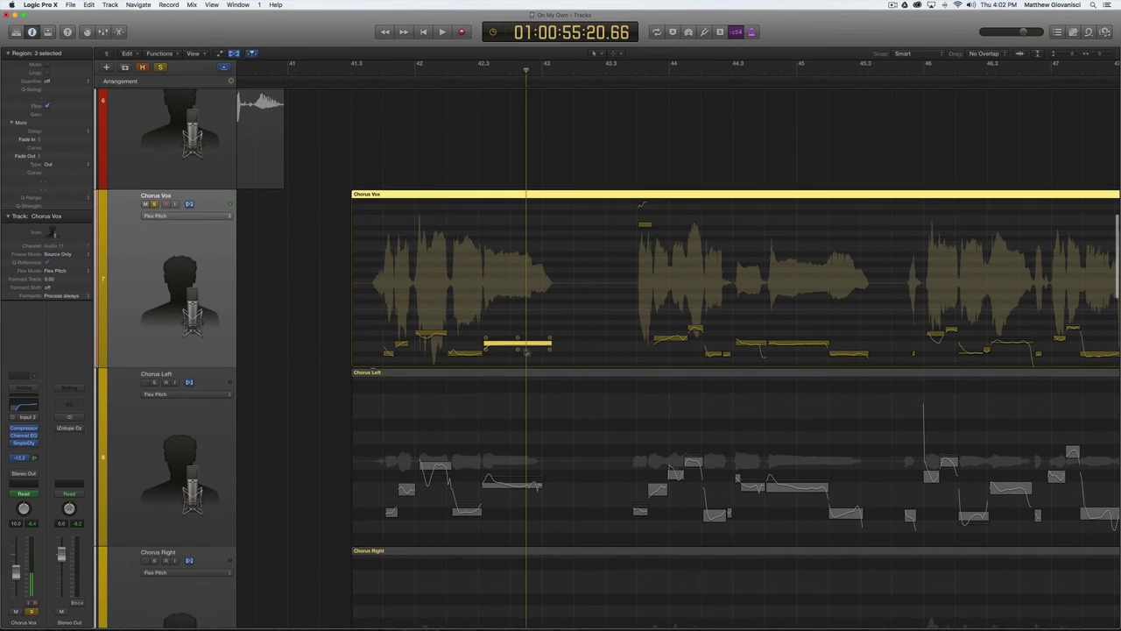
pyautogui.moveTo(518, 352); pyautogui.dragTo(519, 342)
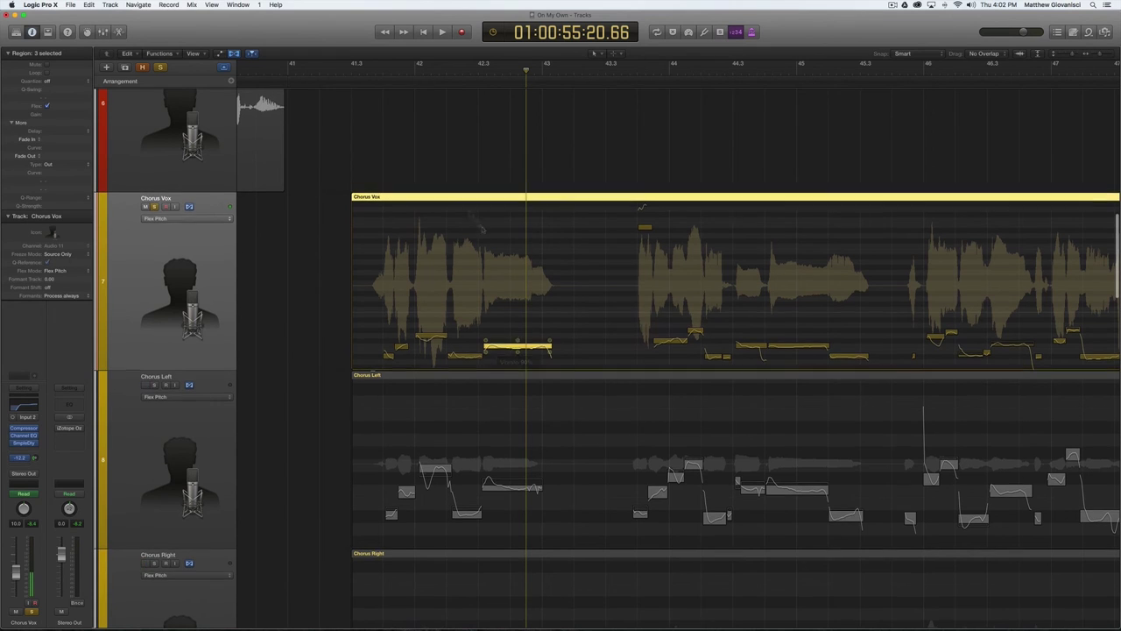
pyautogui.hotkey('shift', 'Return')
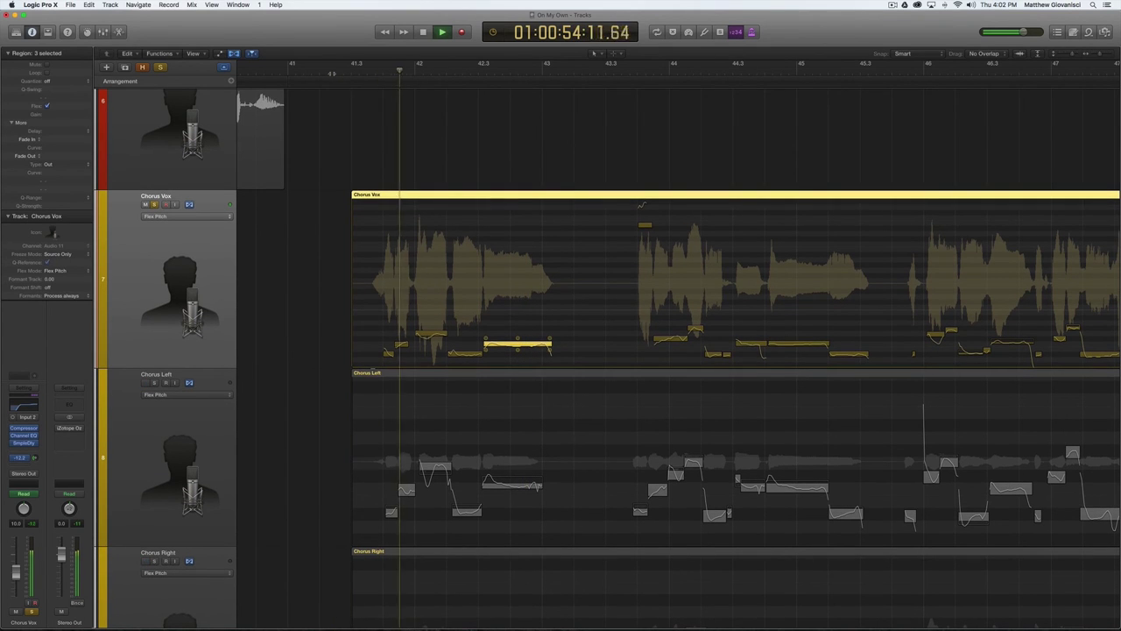
pyautogui.press('space')
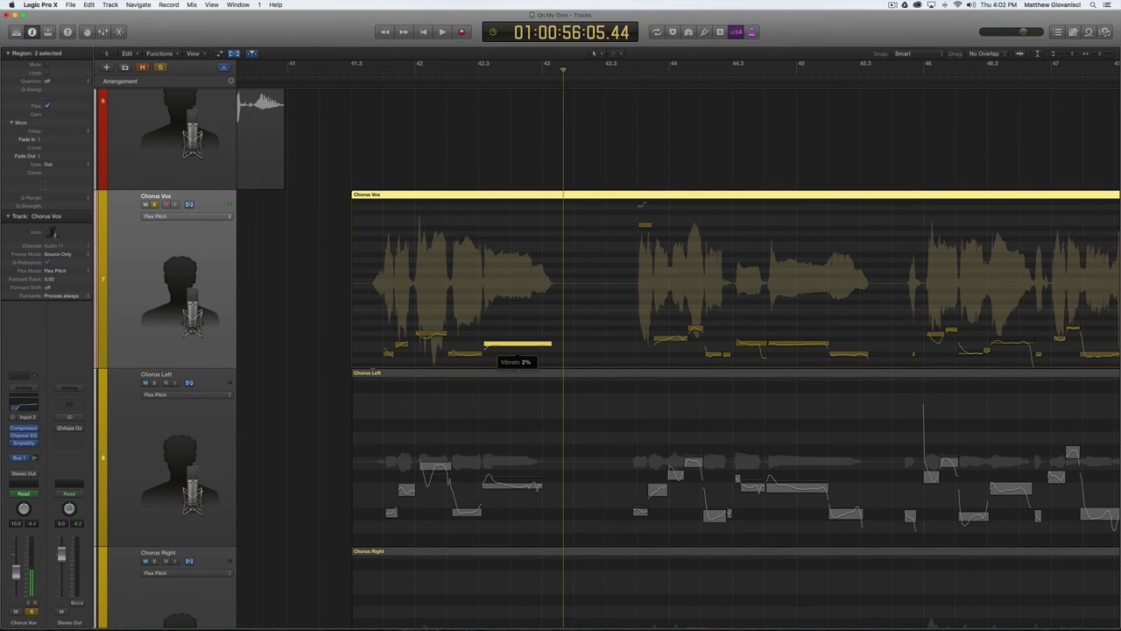
# Replay the first Chorus Vox phrase with the held note's vibrato flattened, and hide the Flex Pitch display
pyautogui.doubleClick(340, 71)
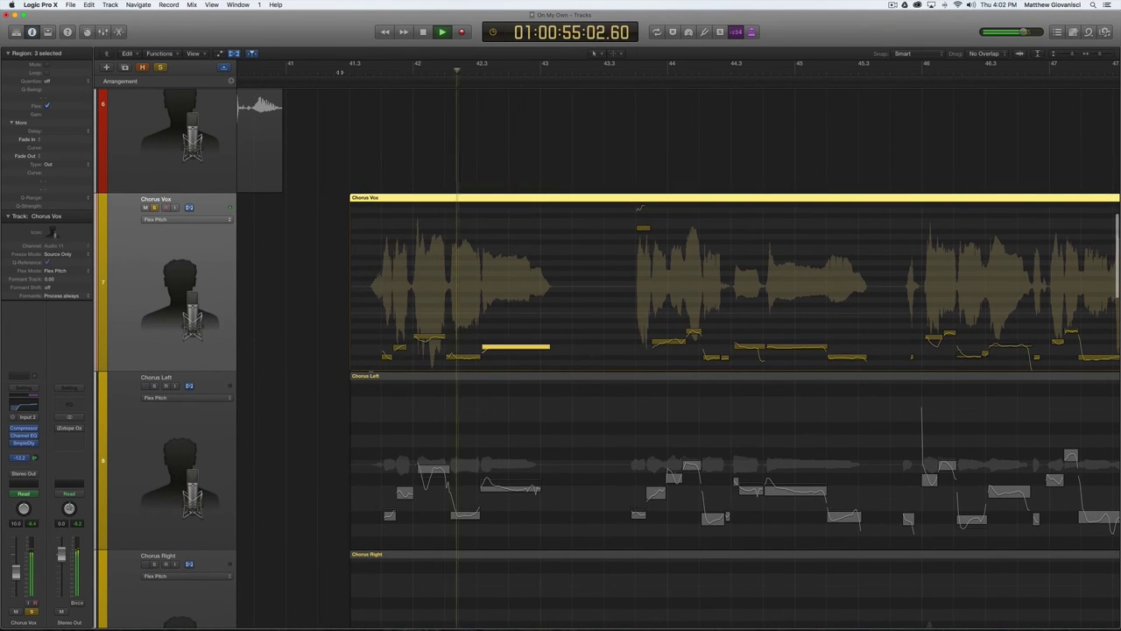
pyautogui.press('space')
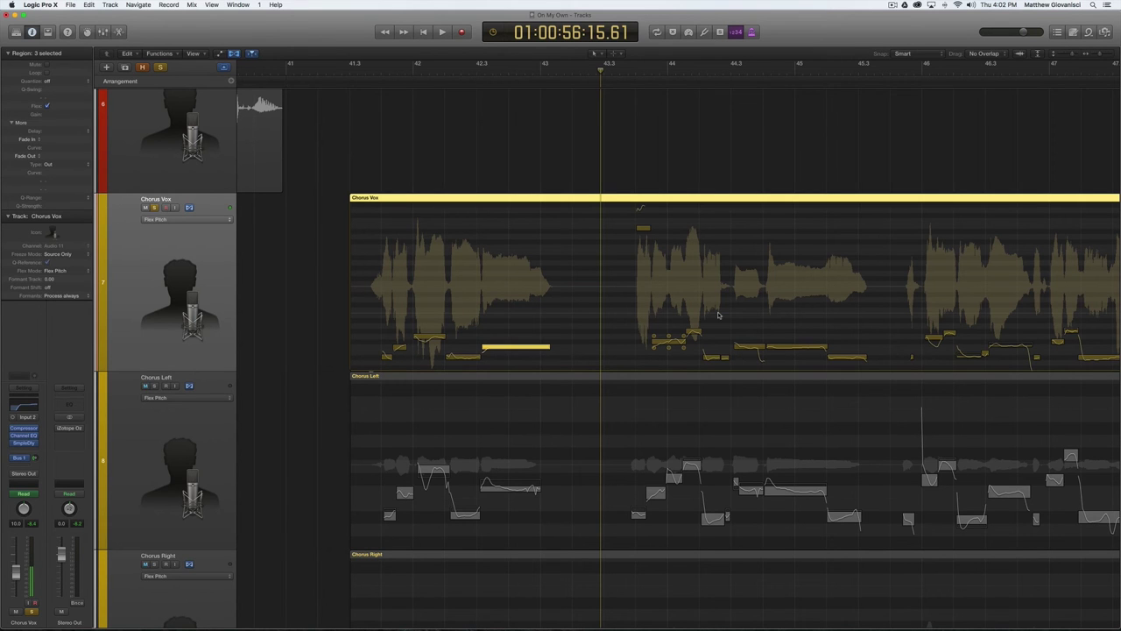
pyautogui.click(234, 53)
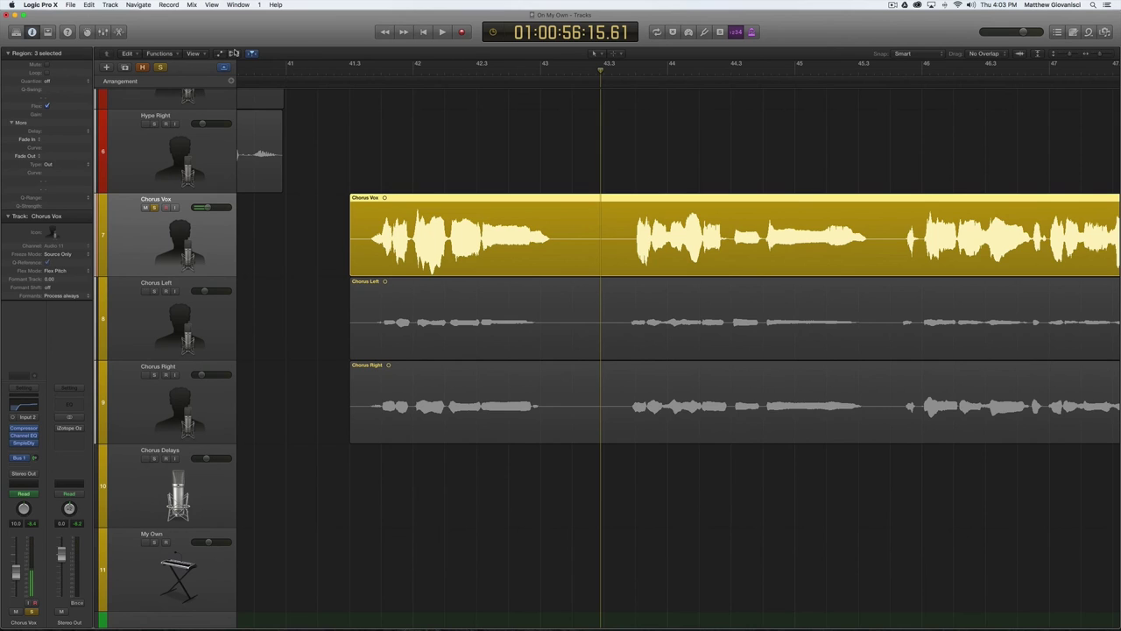
pyautogui.hscroll(-1, 243, 320)
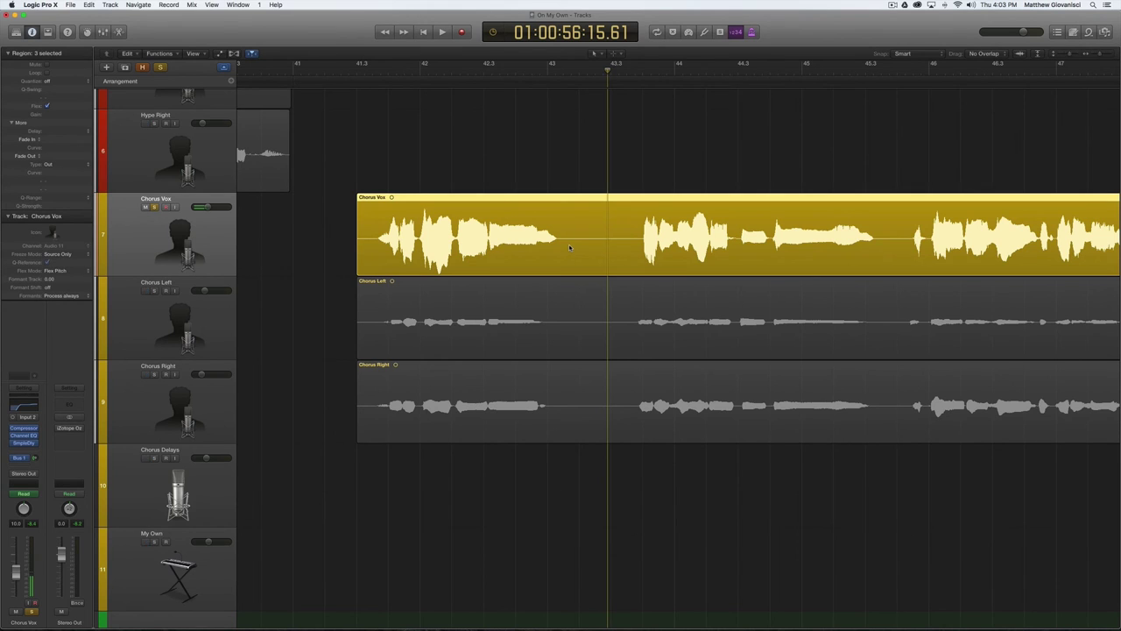
pyautogui.scroll(1, 569, 248)
pyautogui.scroll(-3, 445, 311)
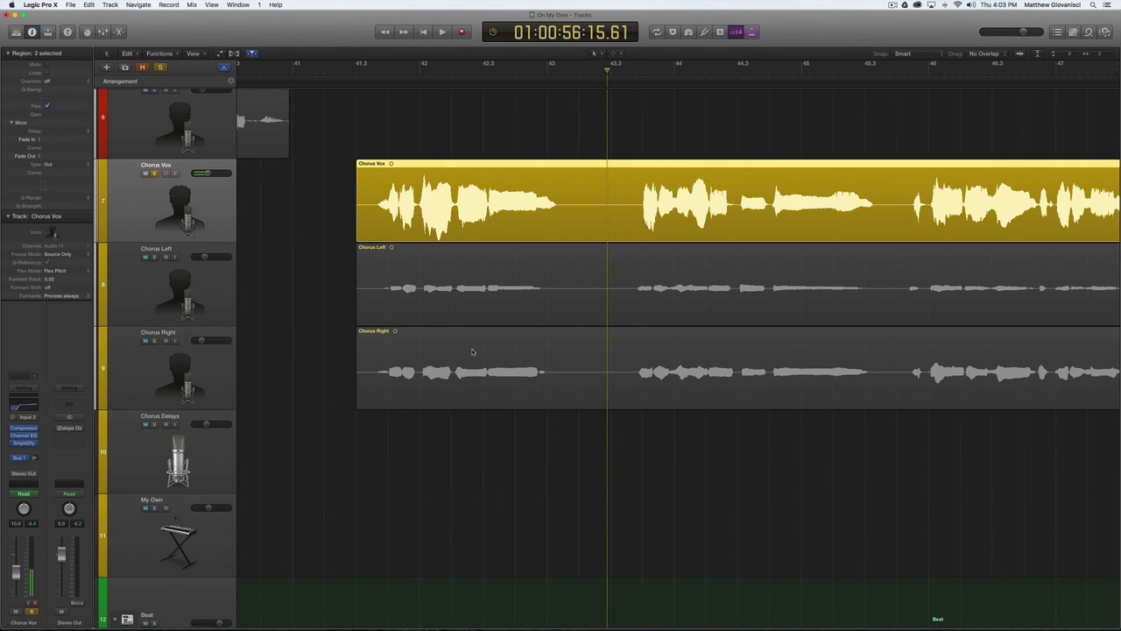
# Add Chorus Left and Chorus Right to the soloed Chorus Vox, and play all three from the start of their regions
pyautogui.click(155, 256)
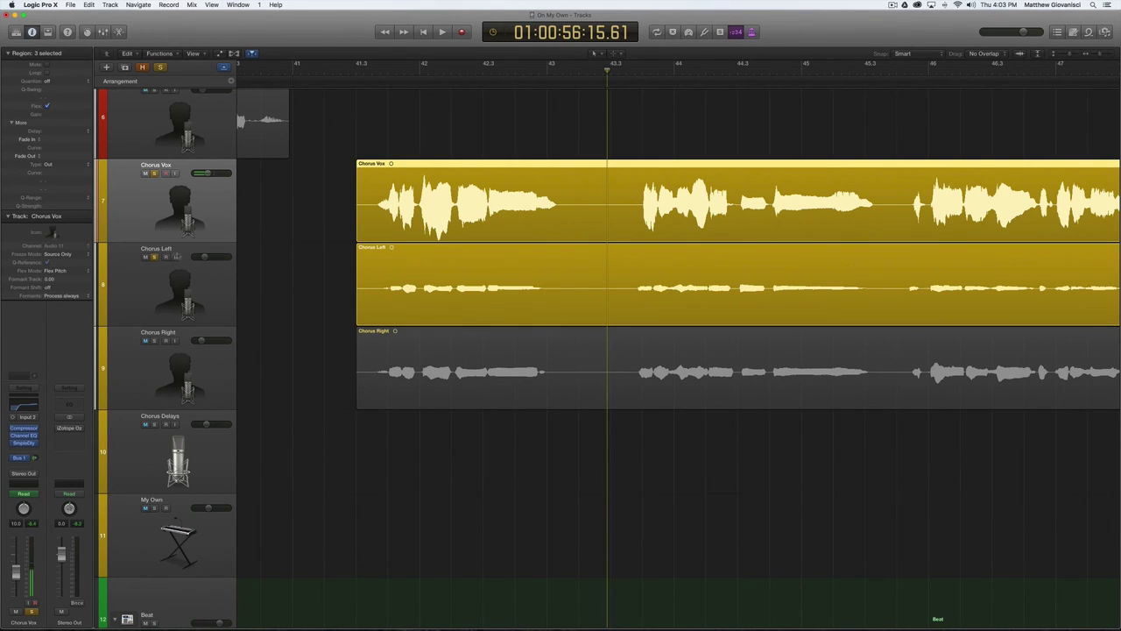
pyautogui.click(155, 340)
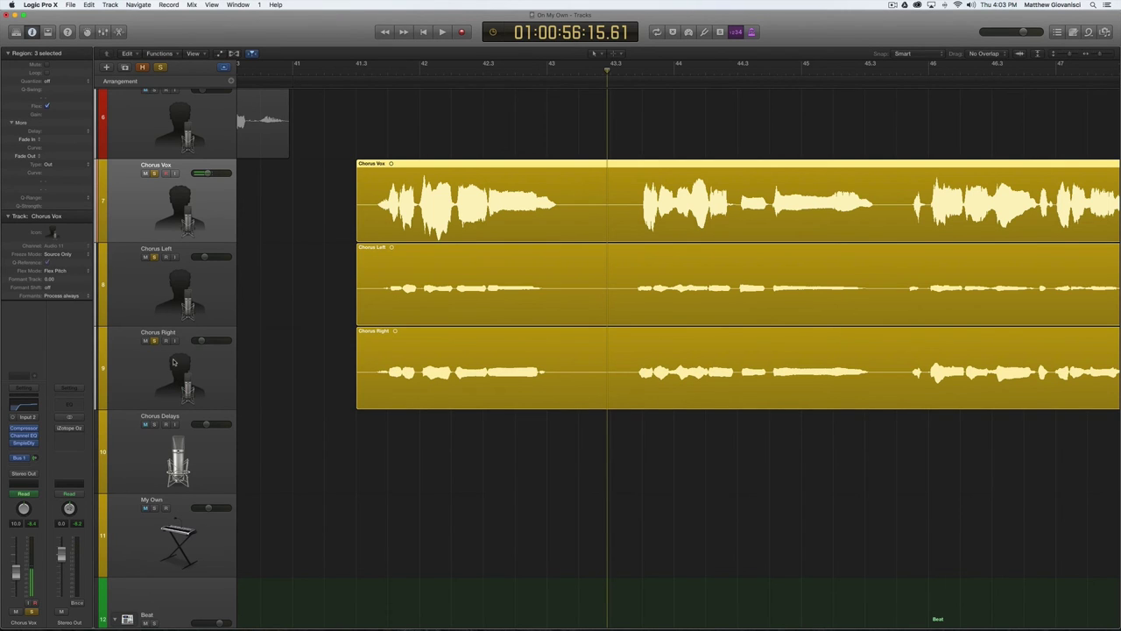
pyautogui.click(364, 72)
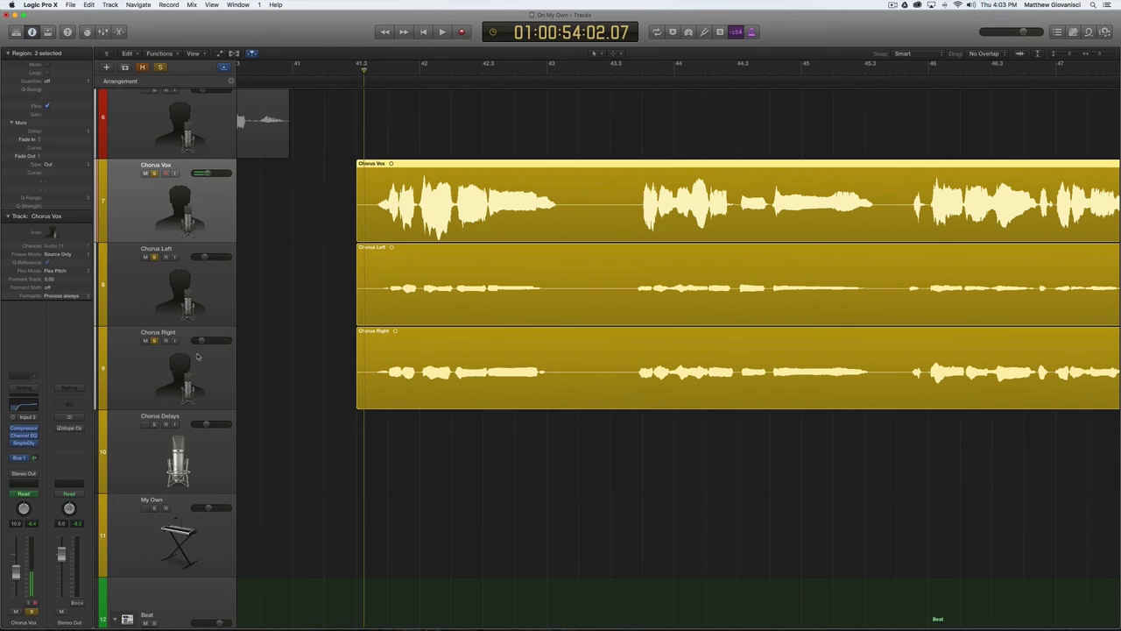
pyautogui.click(200, 300)
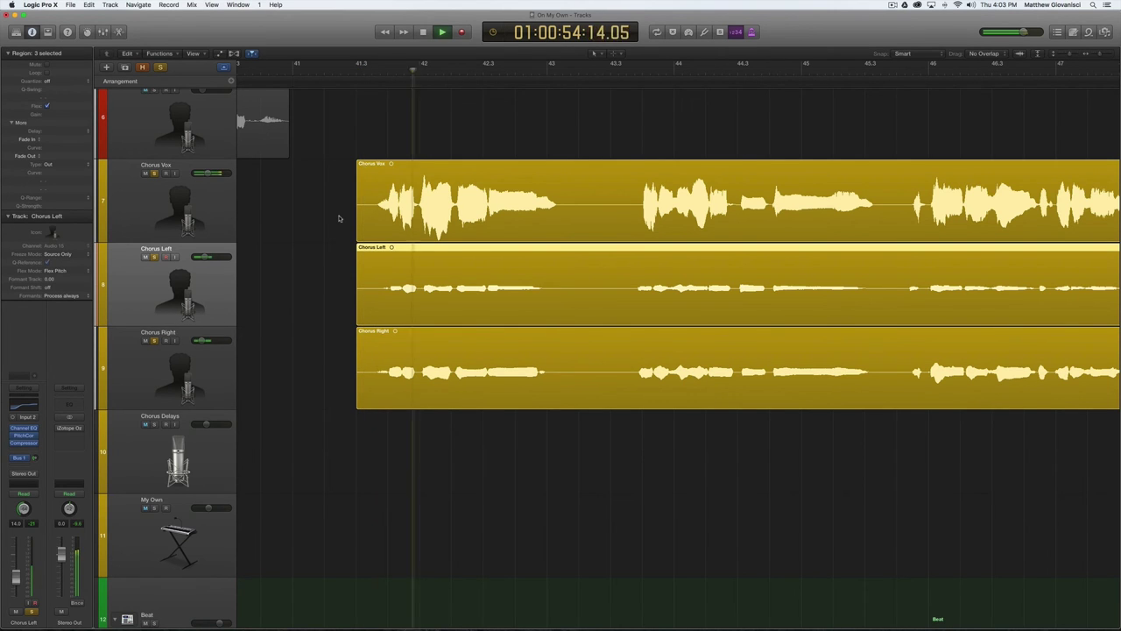
pyautogui.press('space')
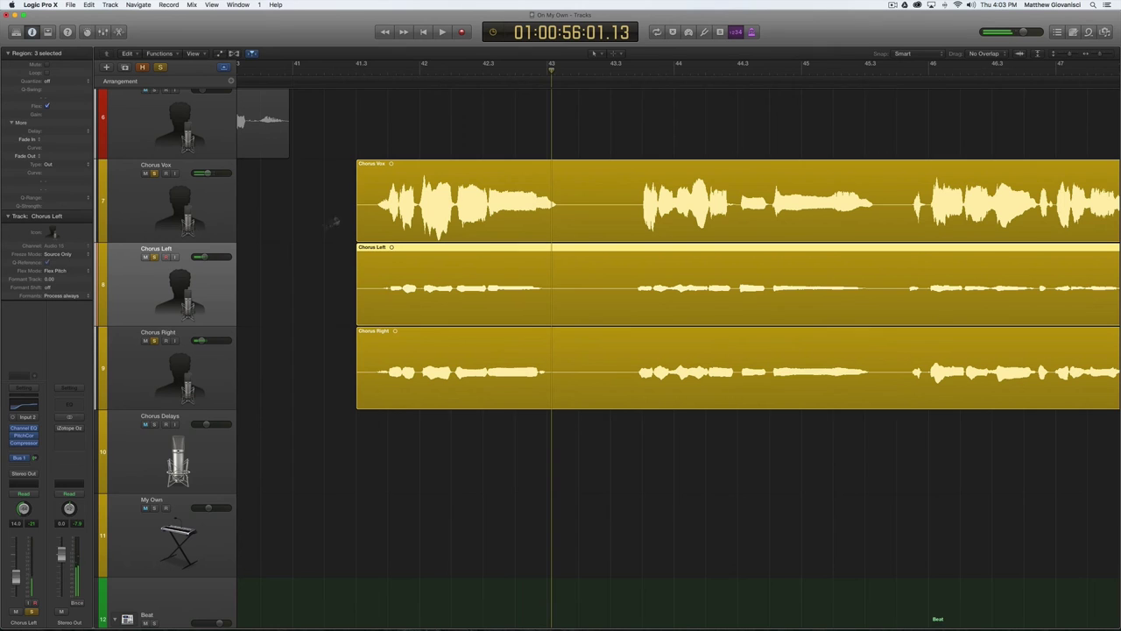
# Turn off the solo on Chorus Vox, and play only Chorus Left and Chorus Right through the first phrase
pyautogui.click(153, 173)
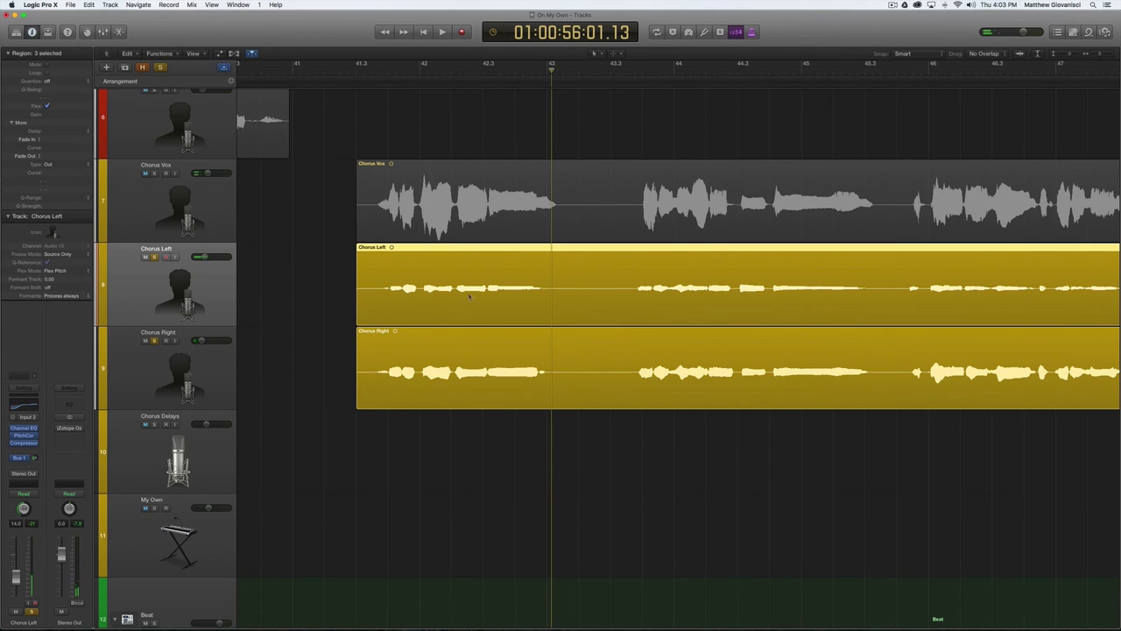
pyautogui.hotkey('shift', 'space')
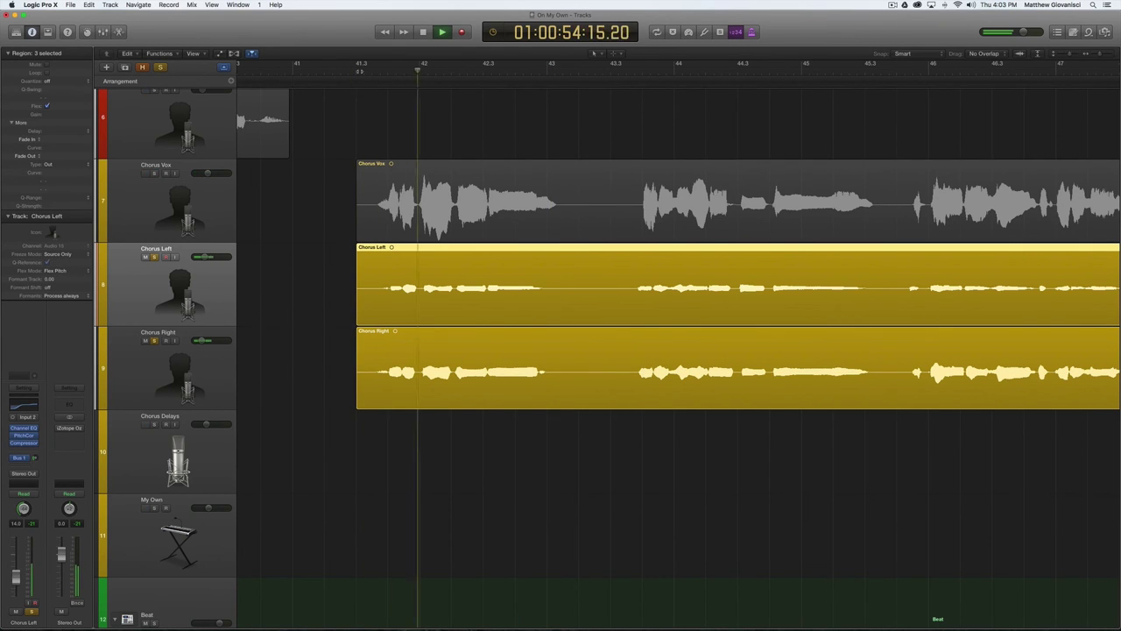
pyautogui.press('space')
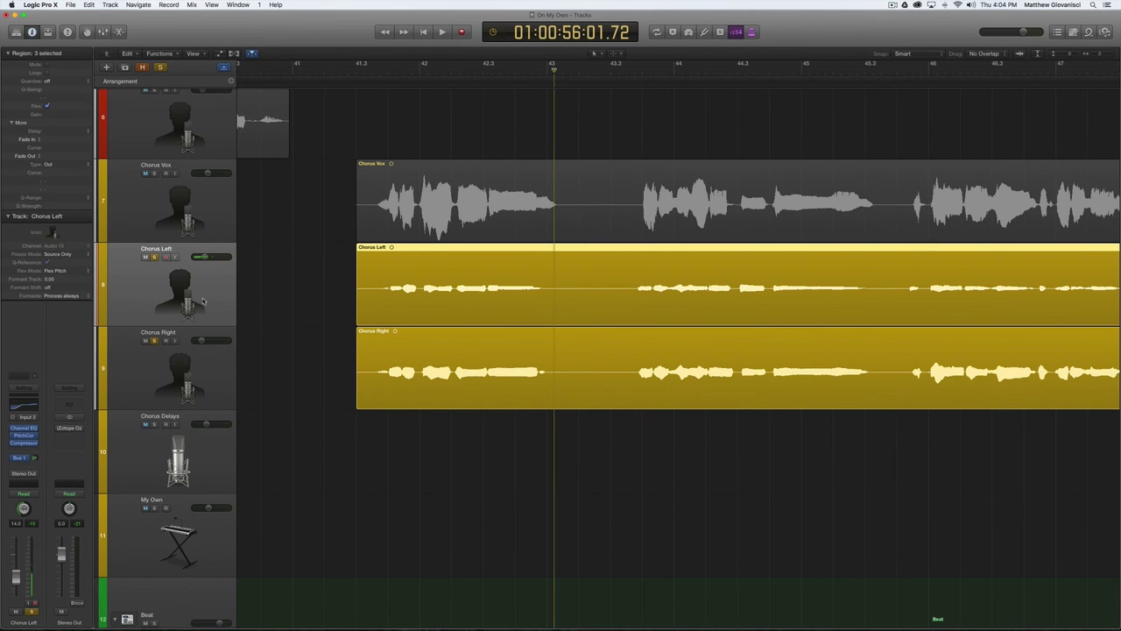
# Play Chorus Left and Chorus Right together from the start of their regions through the second phrase, and turn off both solos
pyautogui.click(371, 74)
pyautogui.press('space')
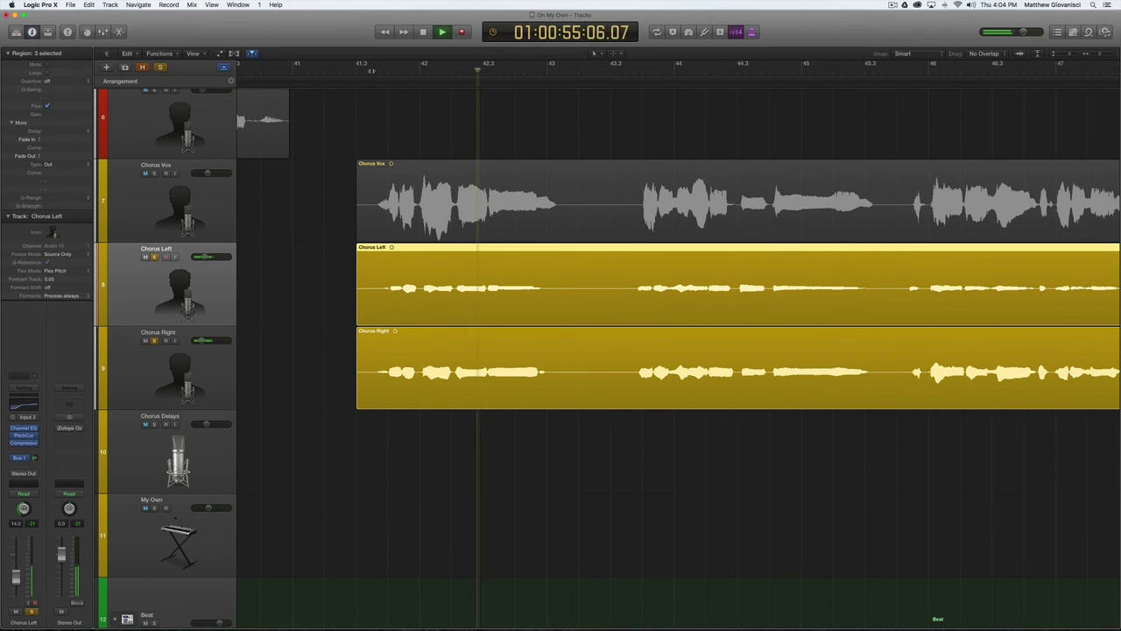
pyautogui.press('space')
pyautogui.press('space')
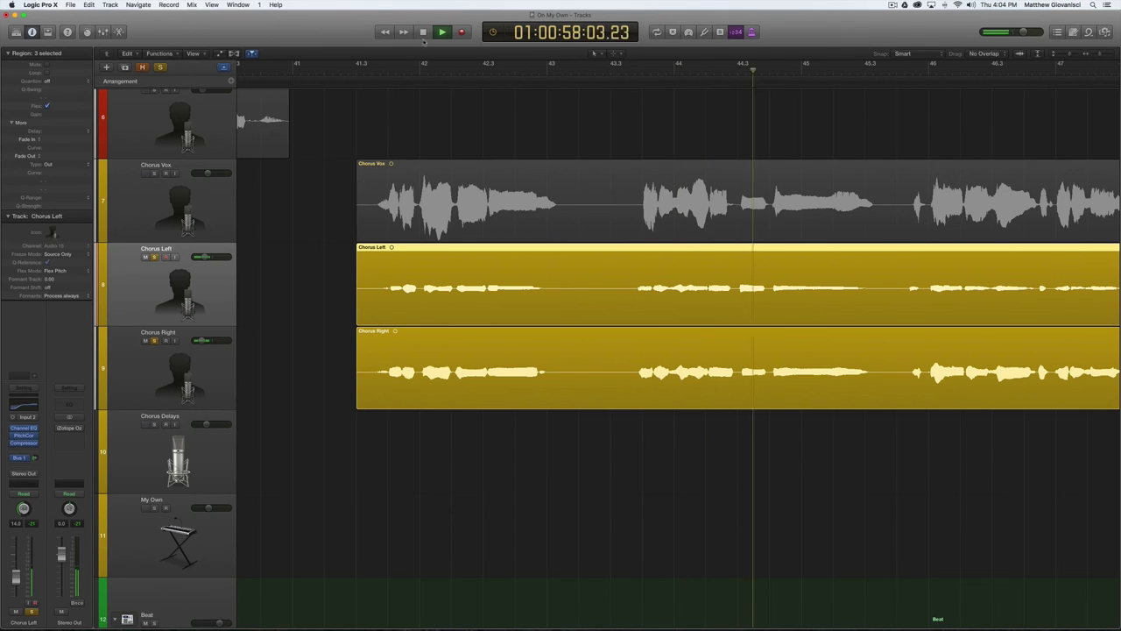
pyautogui.click(426, 35)
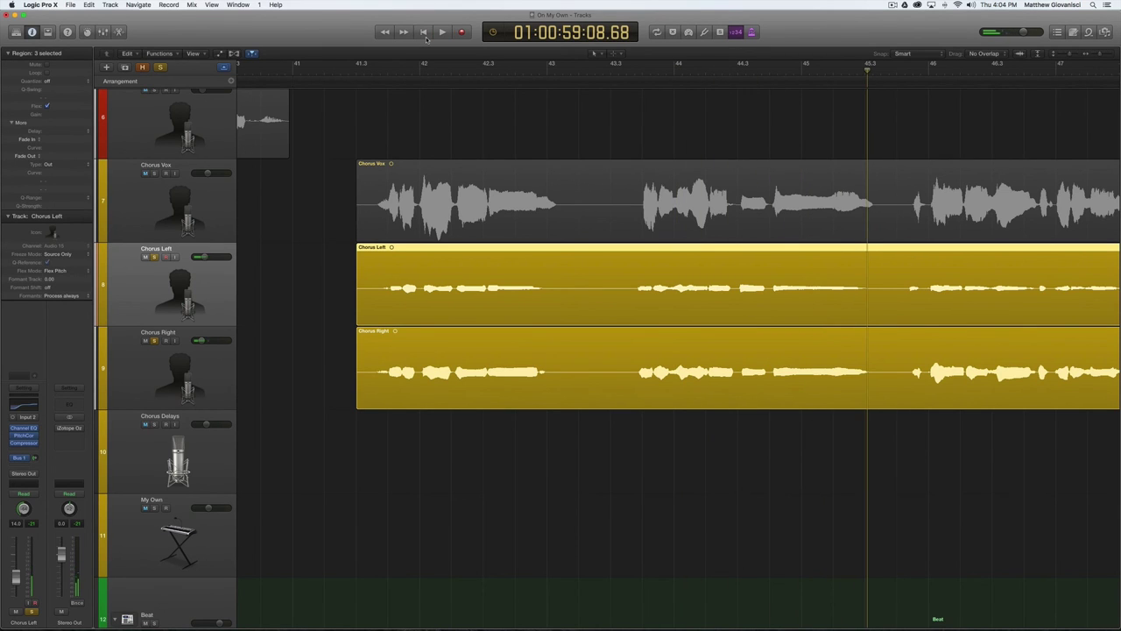
pyautogui.click(154, 257)
pyautogui.click(154, 341)
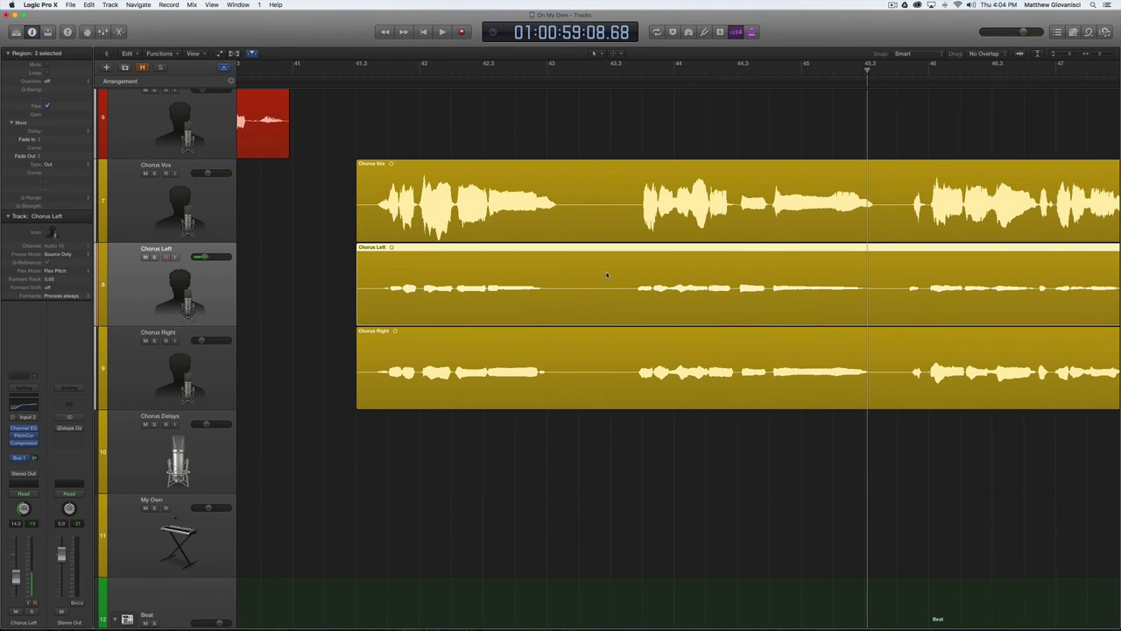
# Examine where the chorus vocal regions end and the My Own synth regions begin at the Chorus marker
pyautogui.hscroll(3, 605, 276)
pyautogui.press('space')
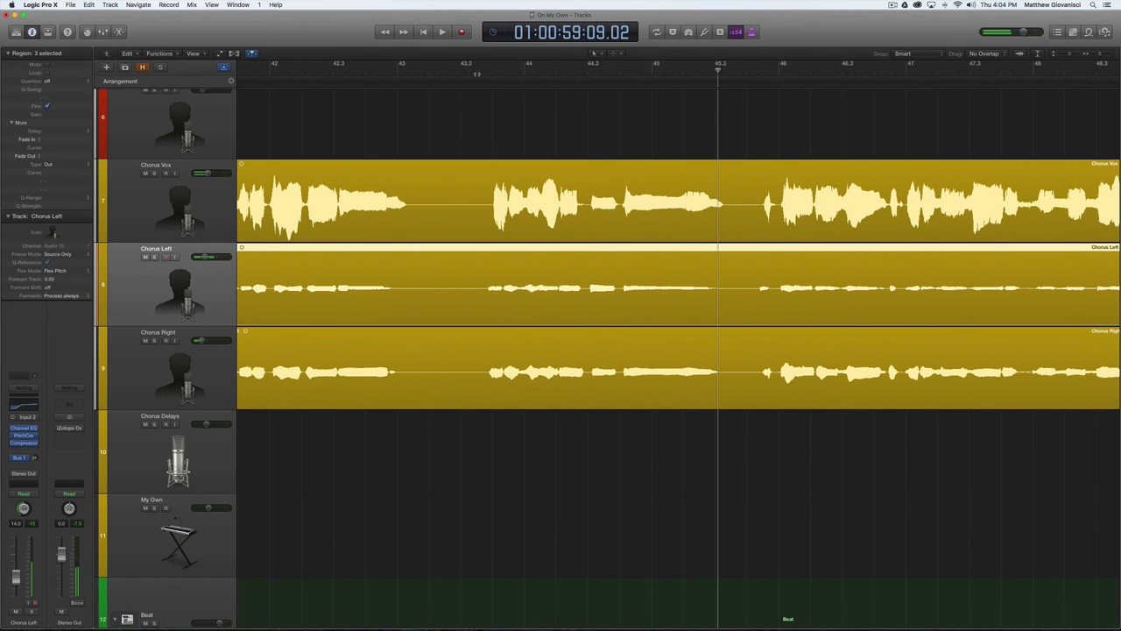
pyautogui.hscroll(10, 722, 228)
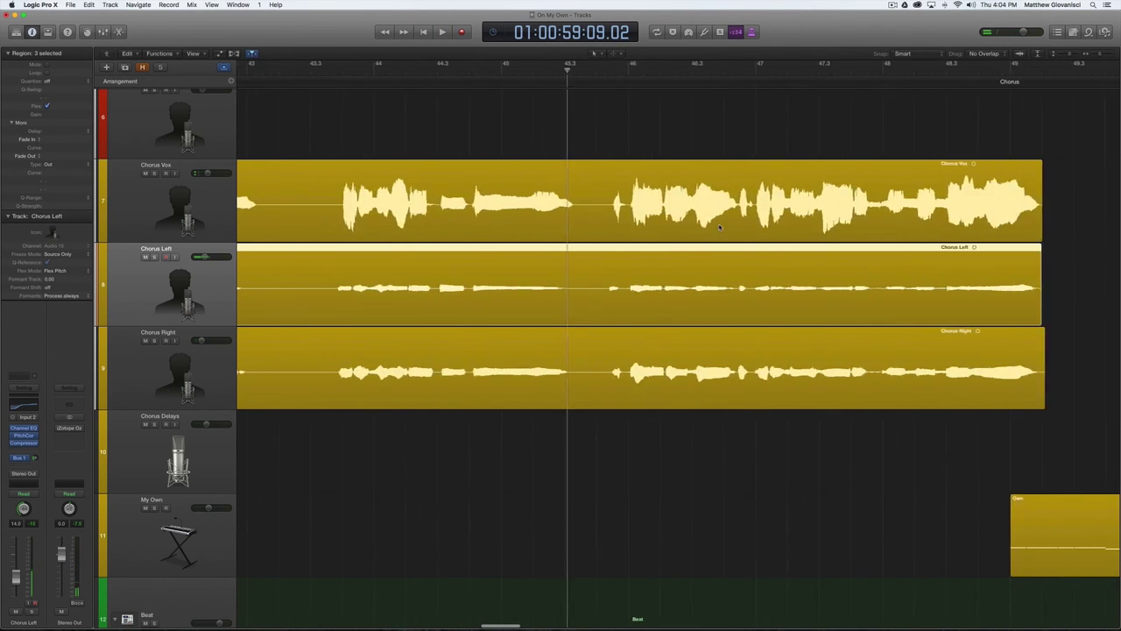
pyautogui.scroll(-5, 724, 228)
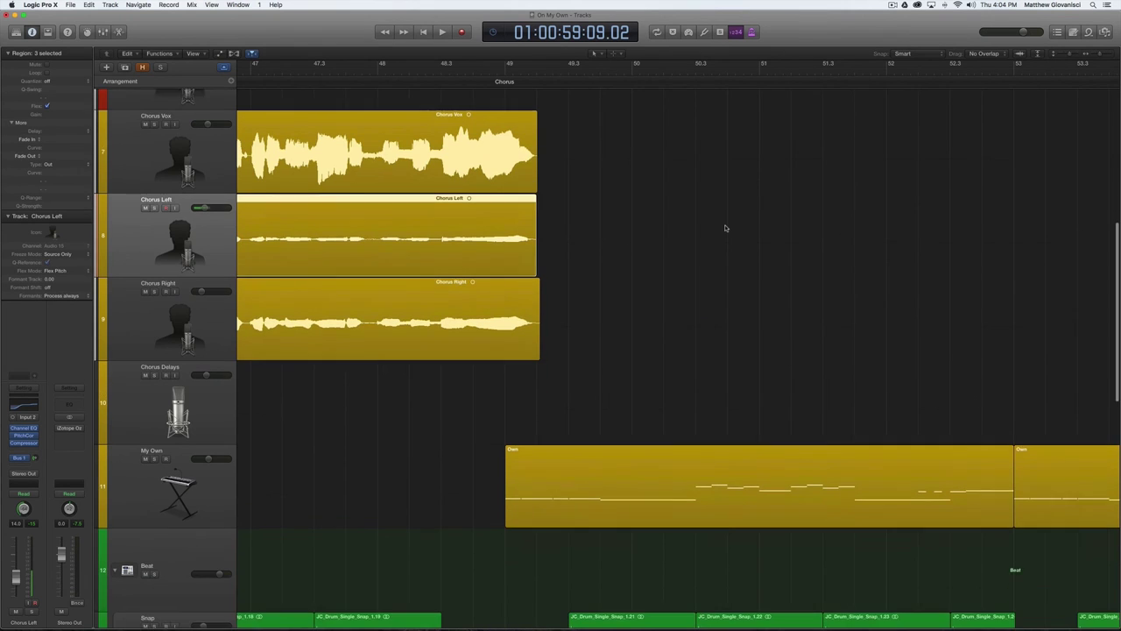
pyautogui.hscroll(5, 660, 265)
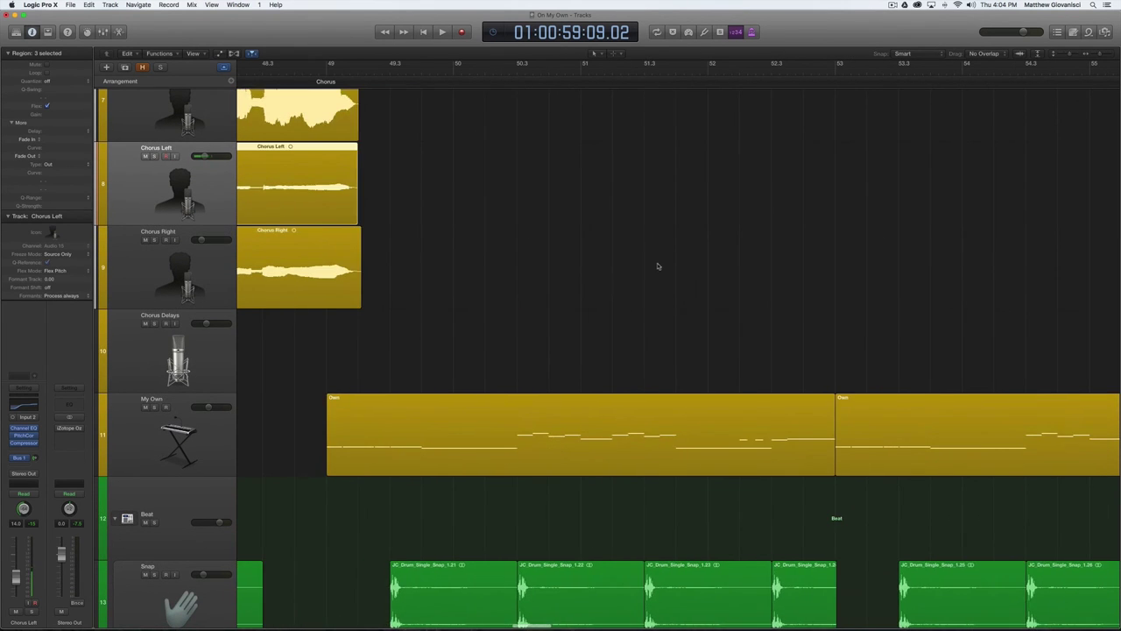
pyautogui.scroll(-3, 654, 268)
pyautogui.scroll(3, 590, 316)
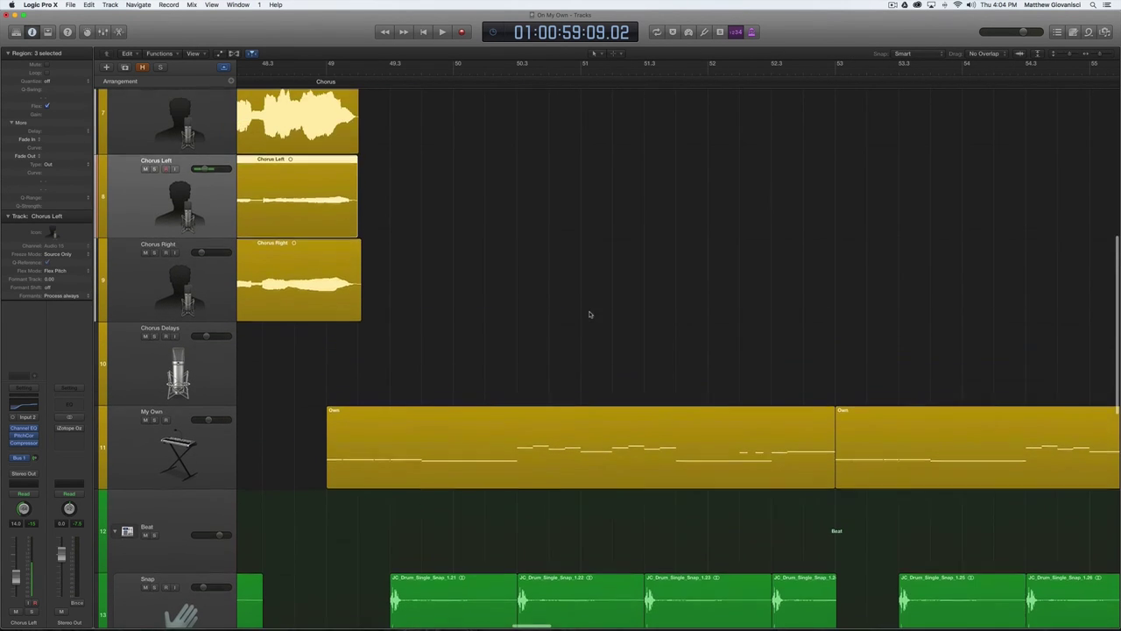
pyautogui.hscroll(-2, 585, 303)
pyautogui.scroll(1, 565, 266)
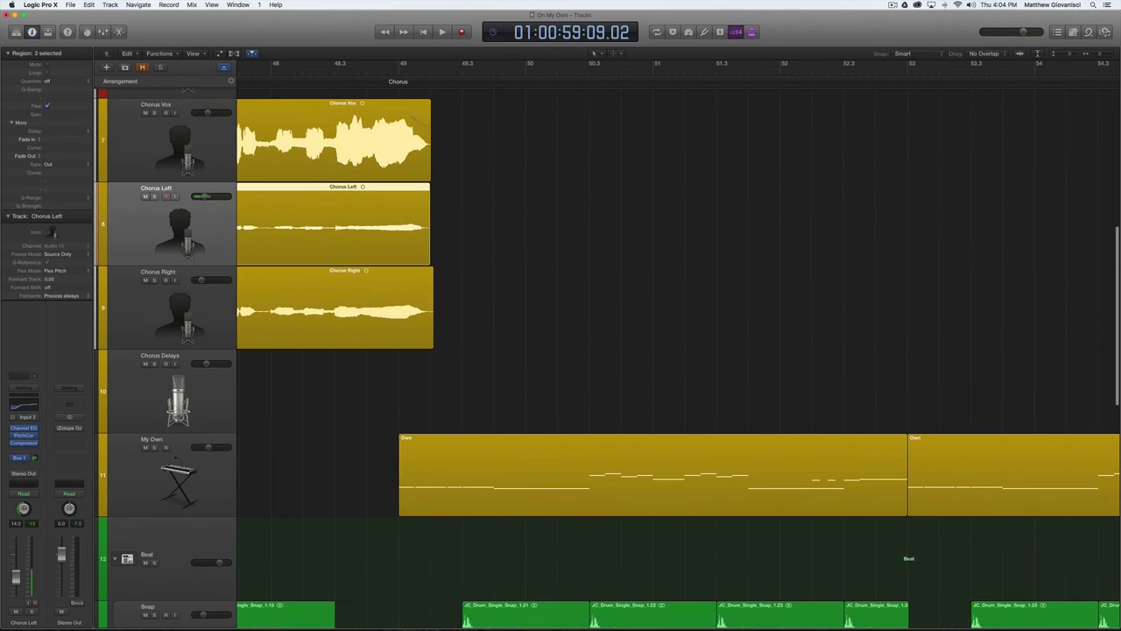
# Solo Chorus Vox, play the held note at the end of its region around bar 49, and turn off the solo
pyautogui.click(154, 113)
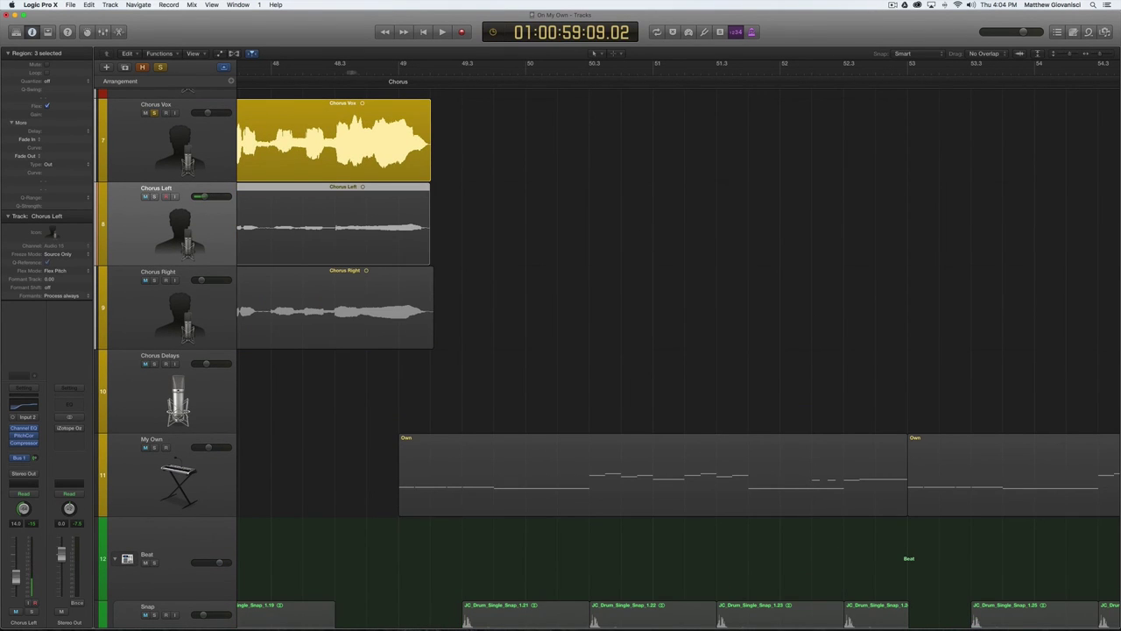
pyautogui.press('space')
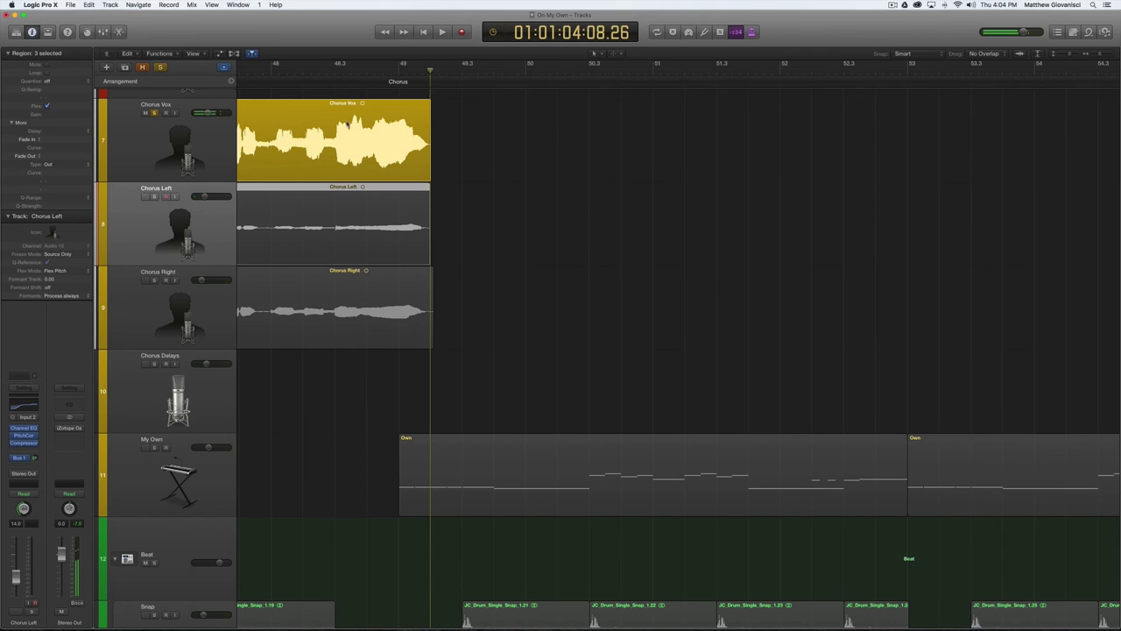
pyautogui.press('space')
pyautogui.press('space')
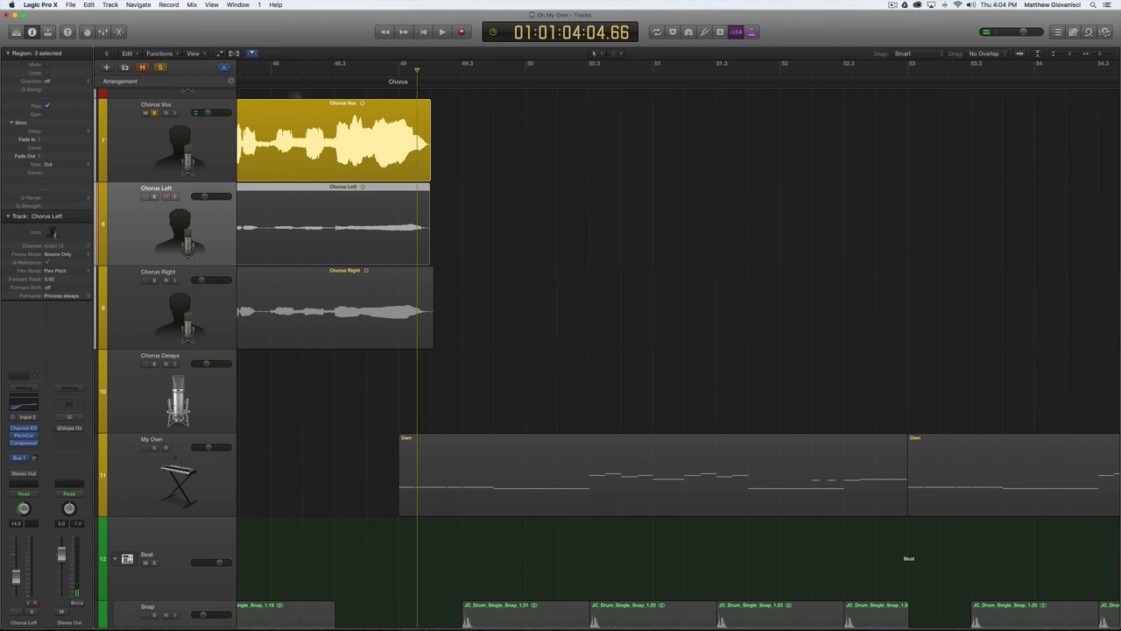
pyautogui.click(155, 114)
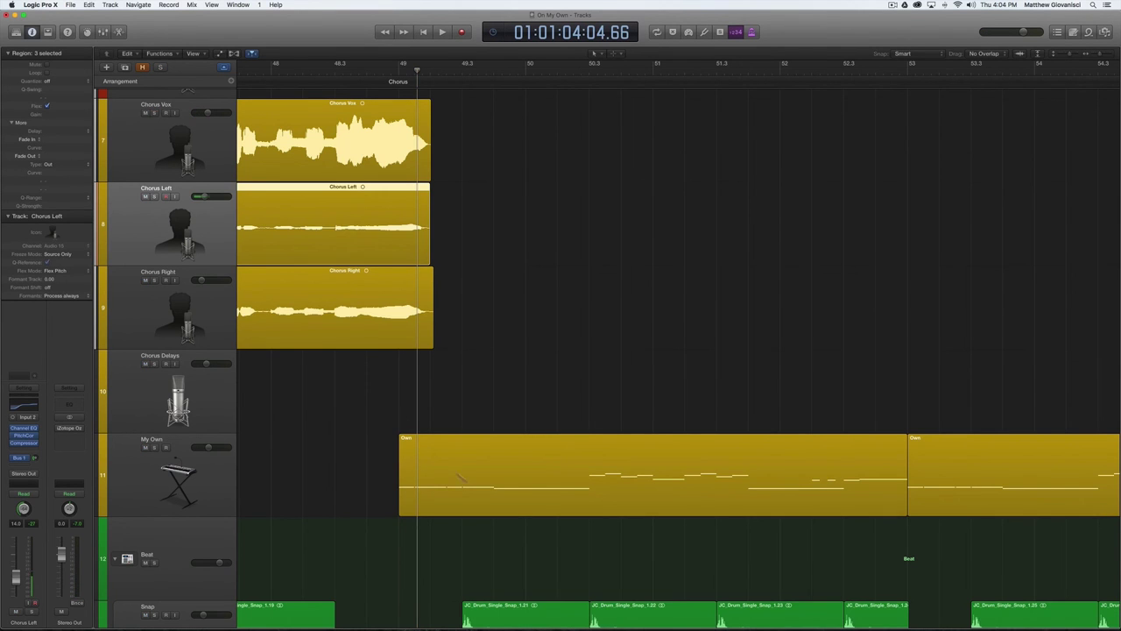
# Examine the notes of the first Own region on the My Own track in an enlarged, vertically zoomed-out Piano Roll, and close the editor
pyautogui.doubleClick(489, 476)
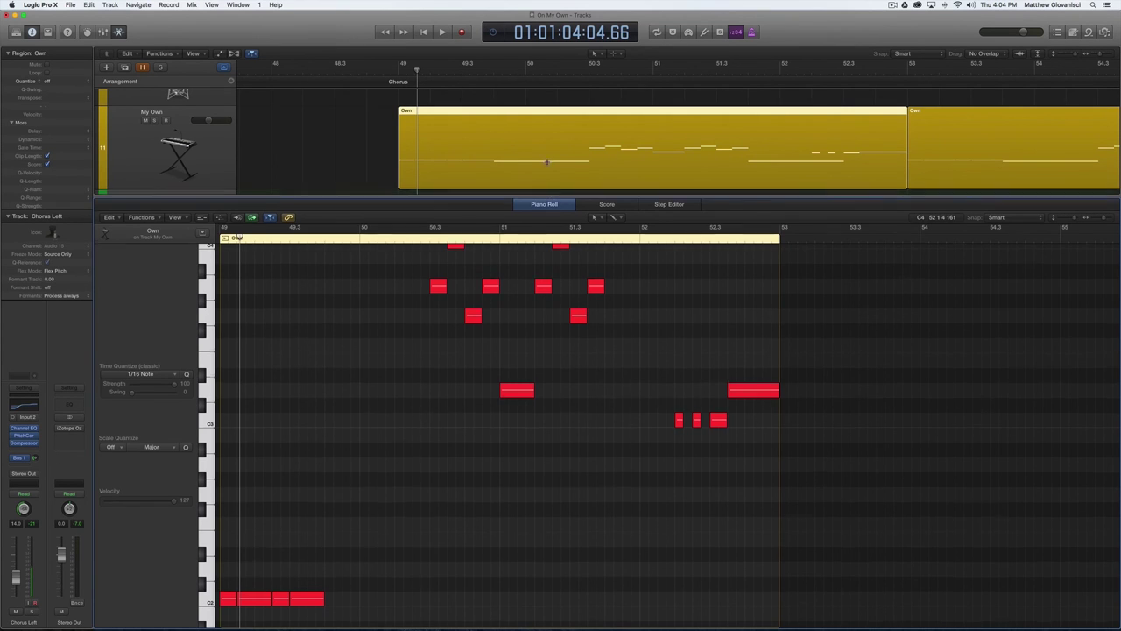
pyautogui.moveTo(549, 196); pyautogui.dragTo(543, 156)
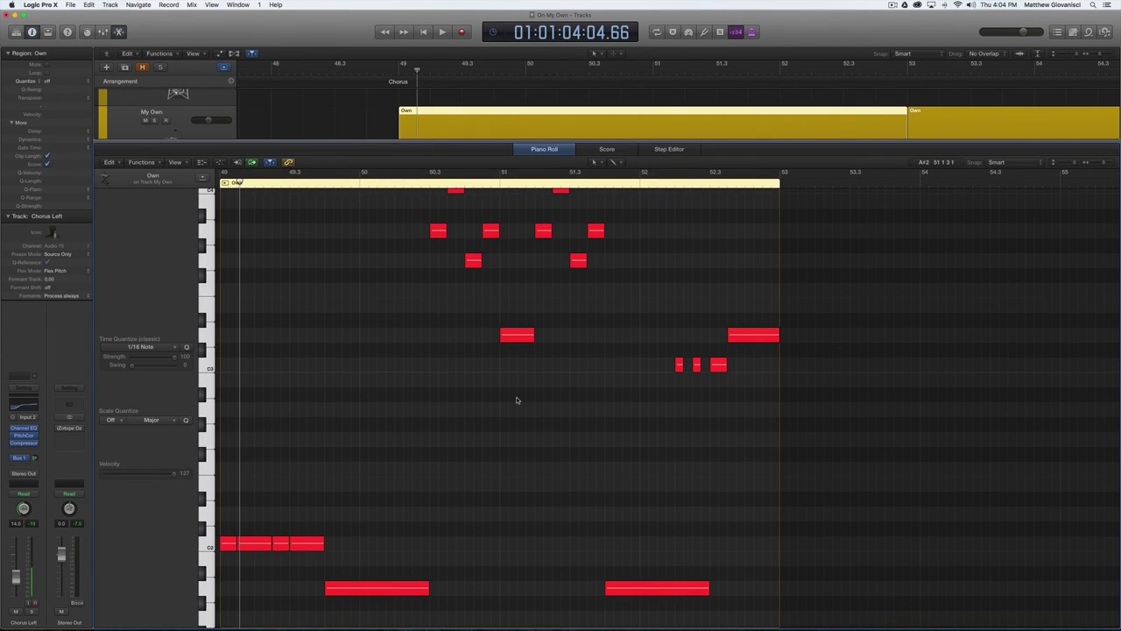
pyautogui.scroll(-2, 207, 502)
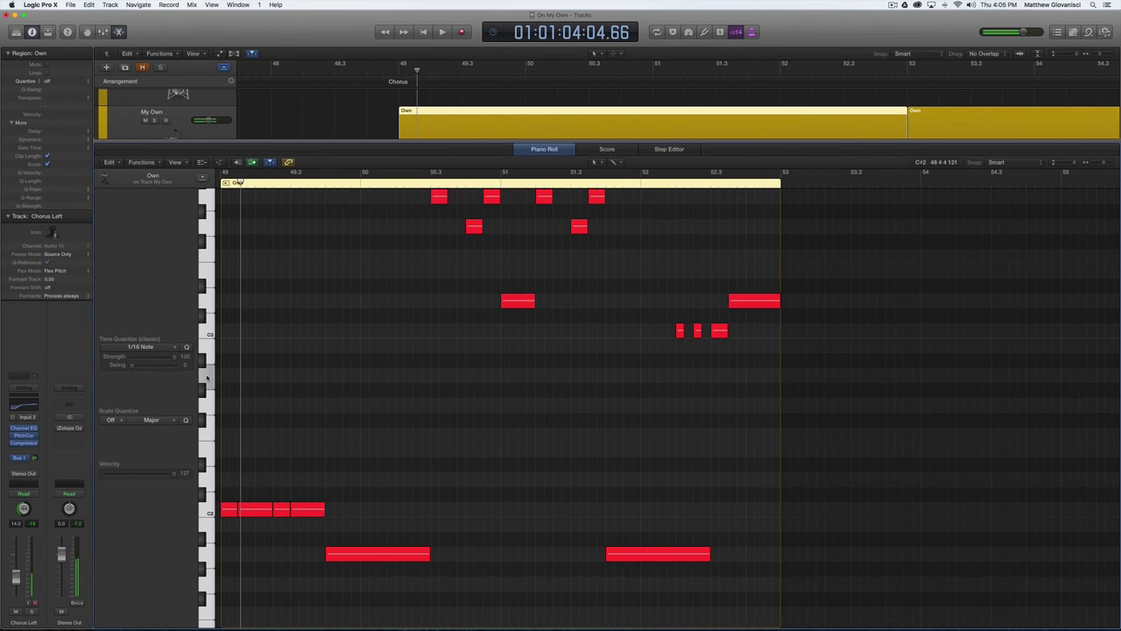
pyautogui.hscroll(-3, 366, 492)
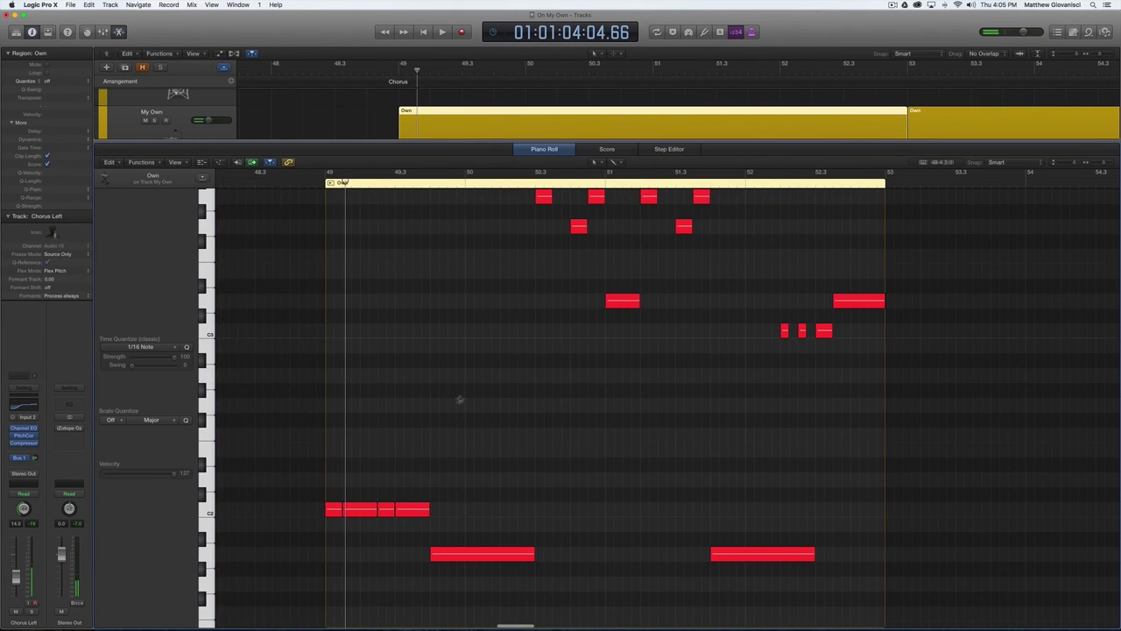
pyautogui.scroll(3, 455, 399)
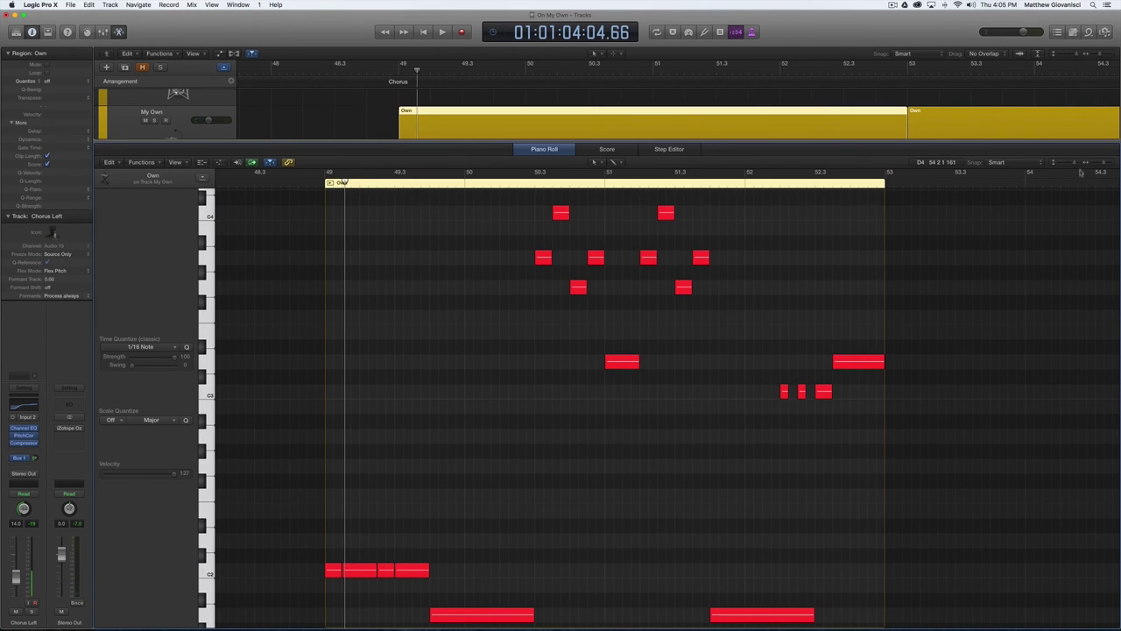
pyautogui.moveTo(1075, 164); pyautogui.dragTo(1072, 164)
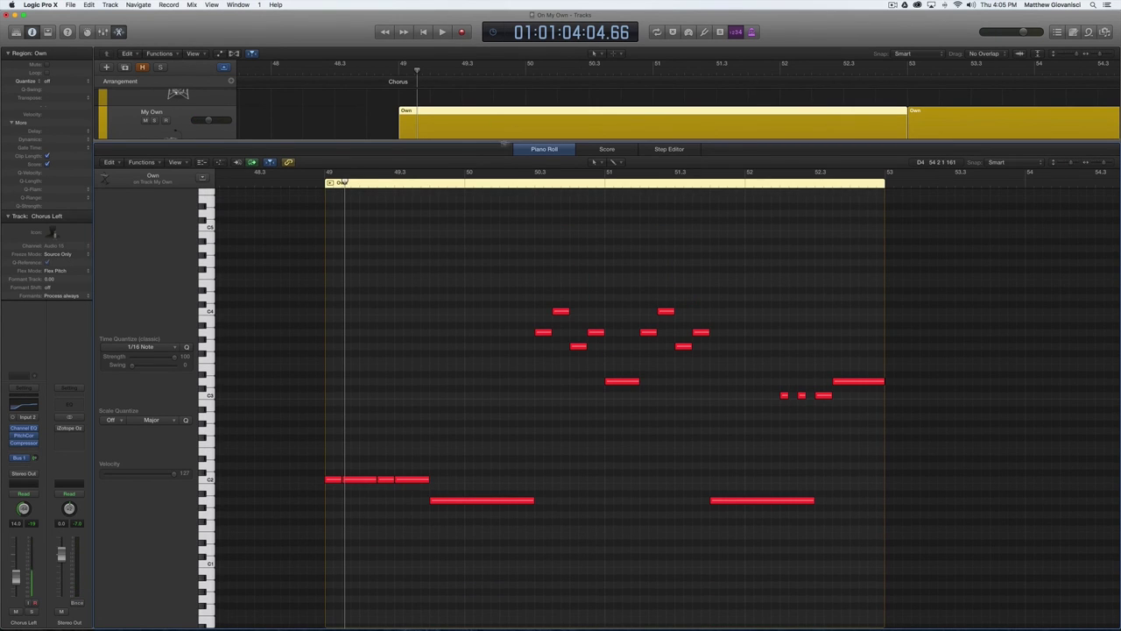
pyautogui.click(544, 149)
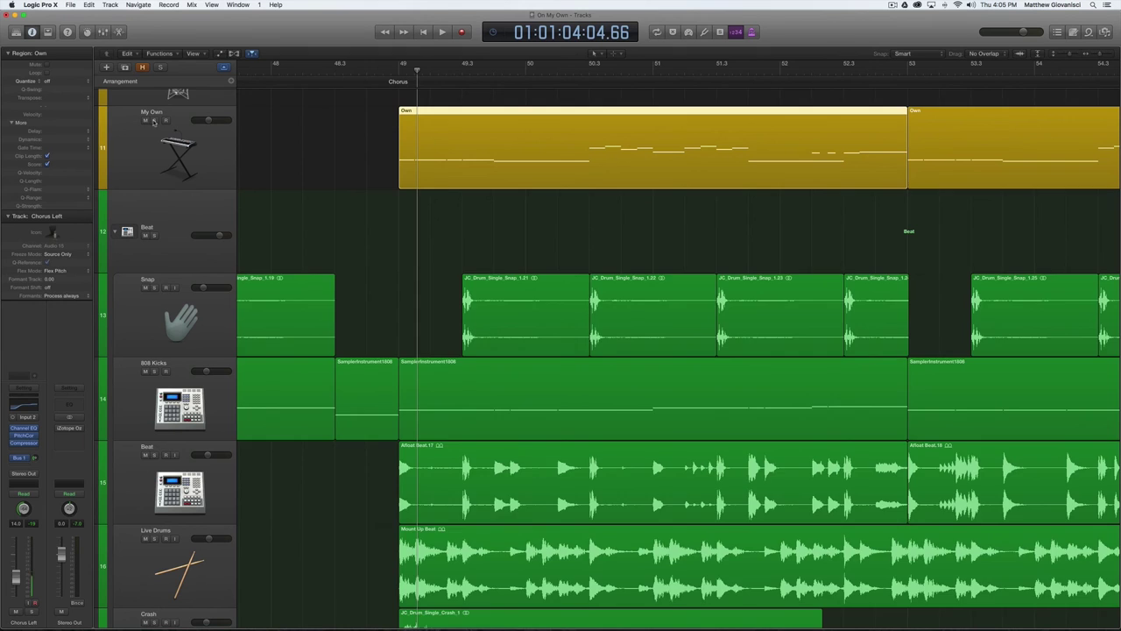
# Solo My Own, reopen its first Own region in the Piano Roll, and play the synth line from bar 49
pyautogui.click(154, 120)
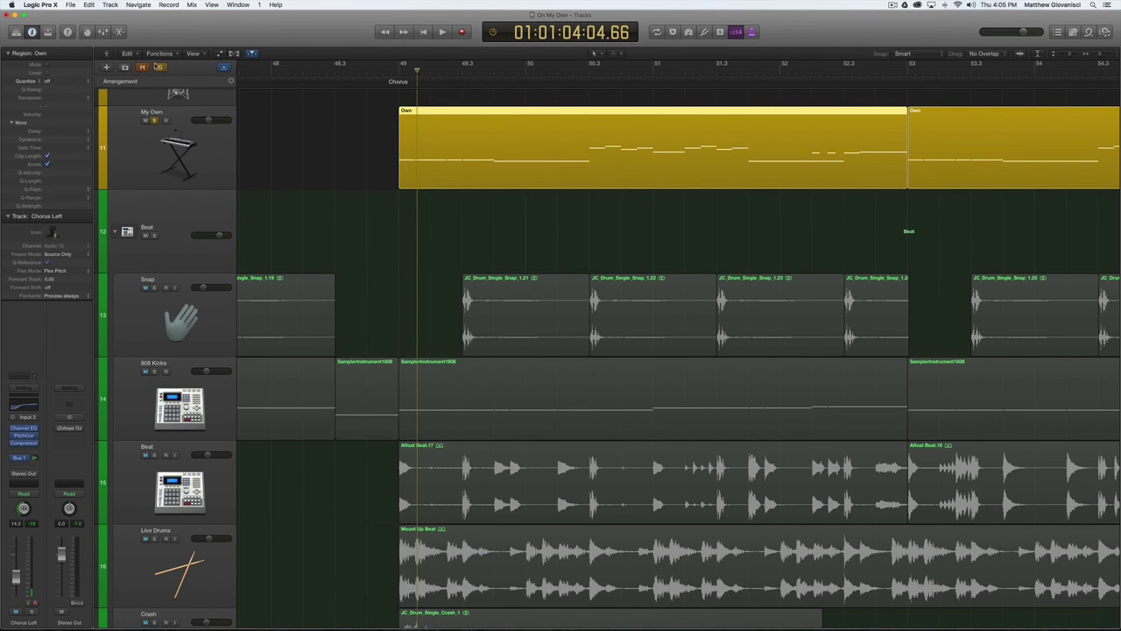
pyautogui.doubleClick(553, 164)
pyautogui.press('space')
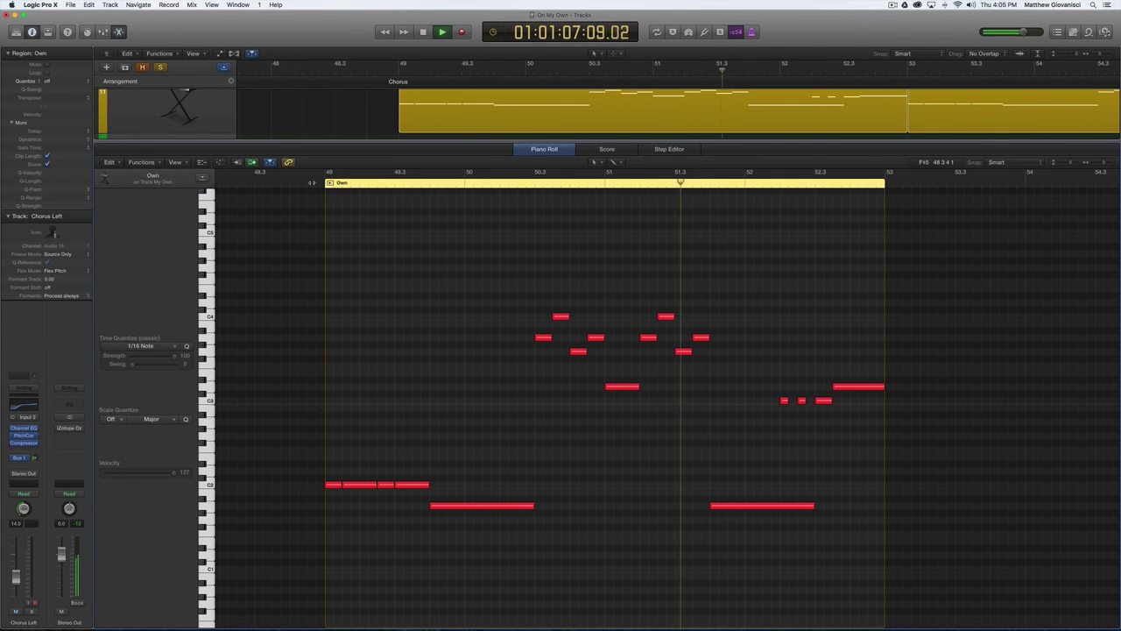
pyautogui.press('space')
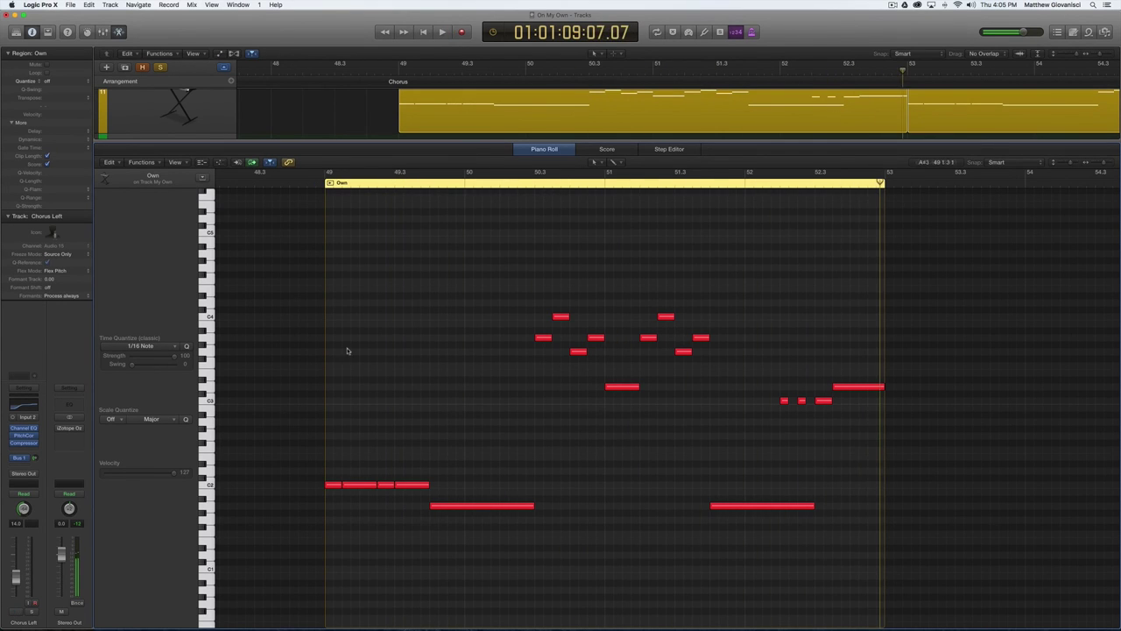
pyautogui.press('space')
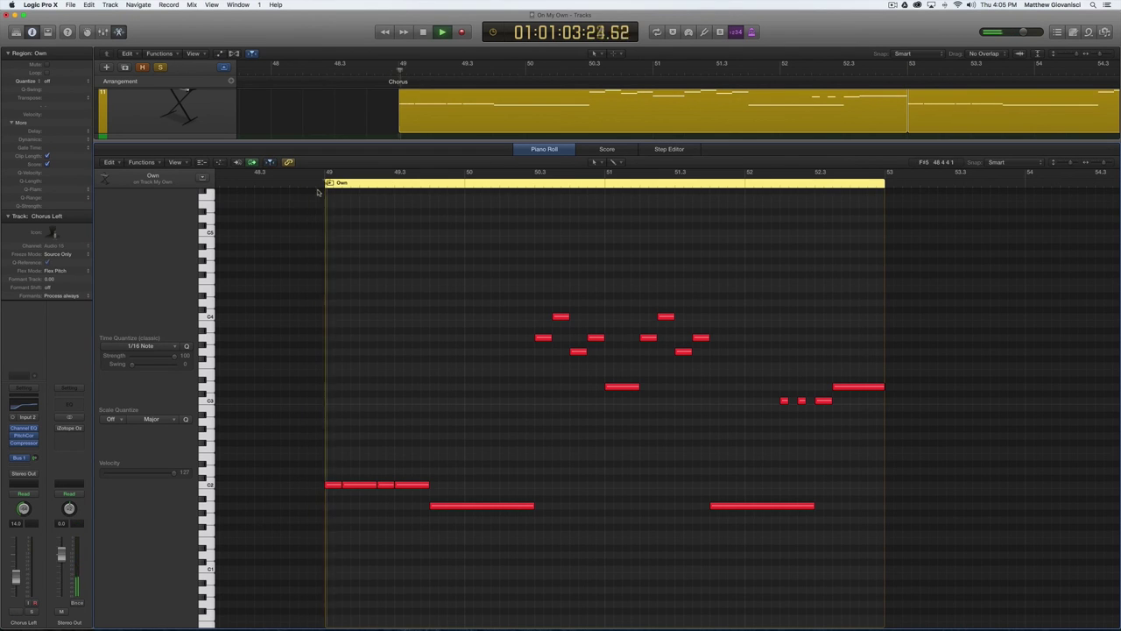
pyautogui.hscroll(3, 493, 245)
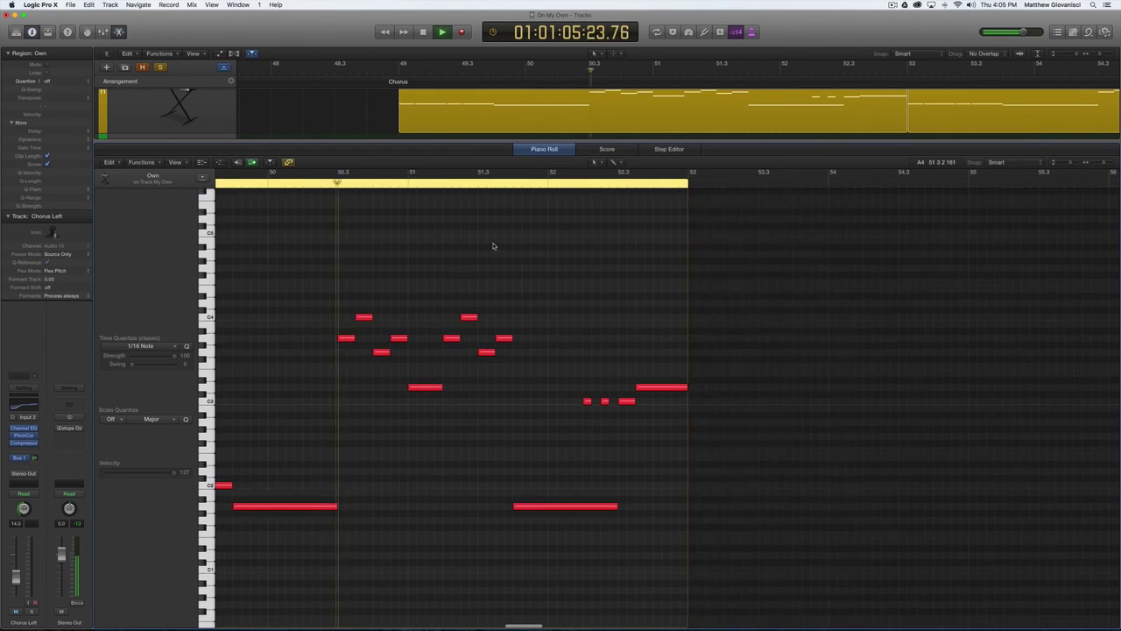
# Show the second Own region's notes while the synth line plays to its end, close the Piano Roll, and turn off the My Own solo
pyautogui.click(955, 116)
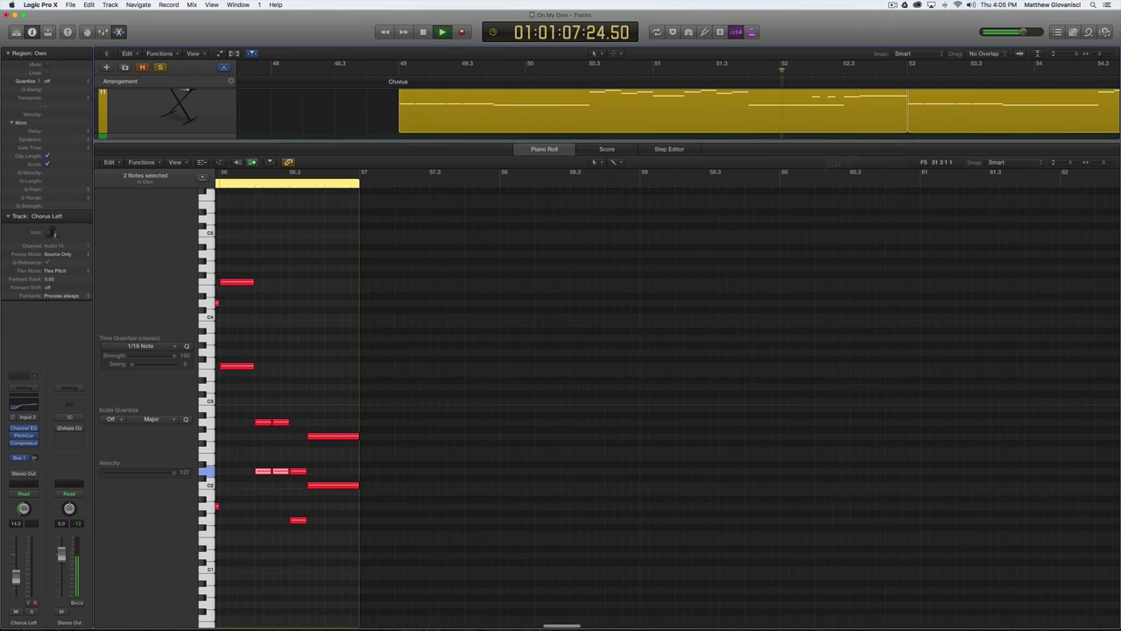
pyautogui.hscroll(-3, 316, 426)
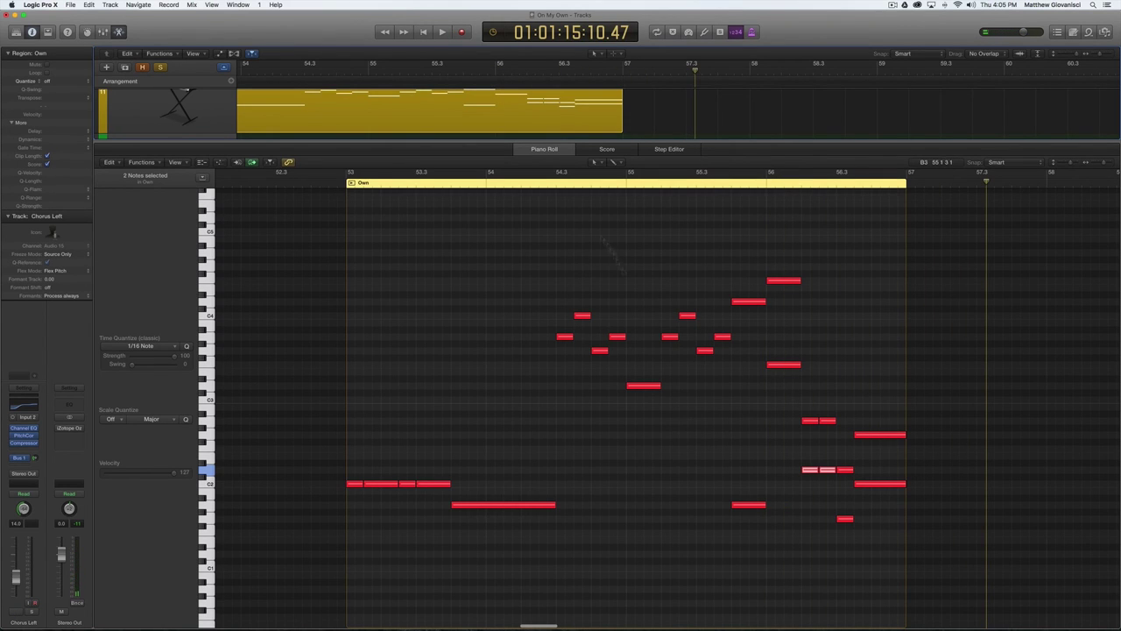
pyautogui.click(539, 150)
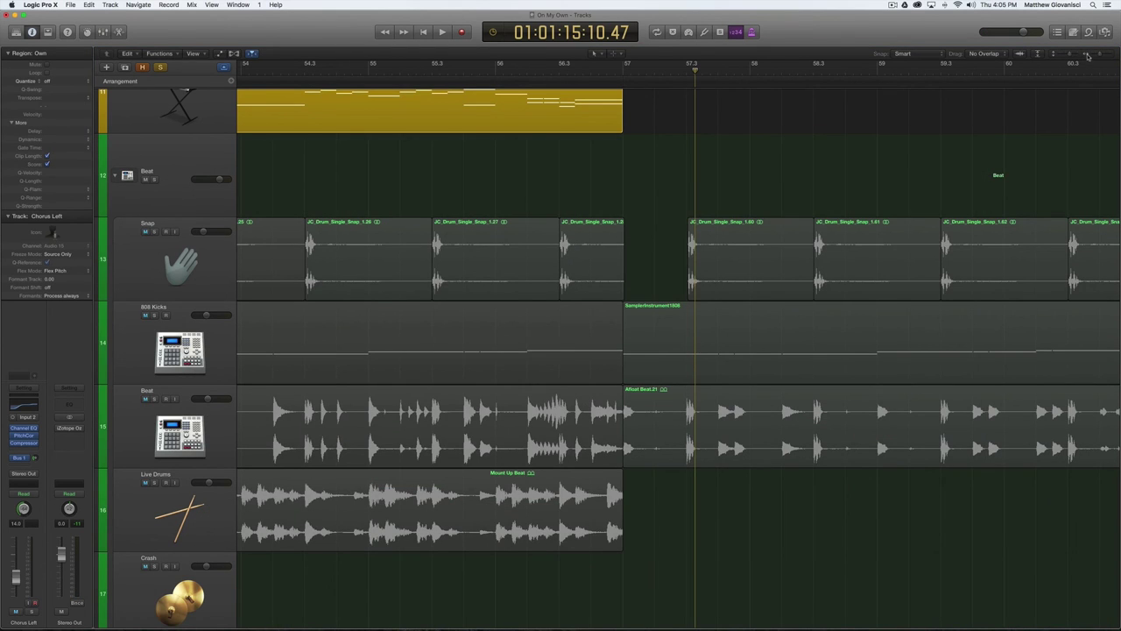
pyautogui.moveTo(1095, 54)
pyautogui.mouseDown()
pyautogui.moveTo(1064, 55)
pyautogui.moveTo(1097, 55)
pyautogui.mouseUp()
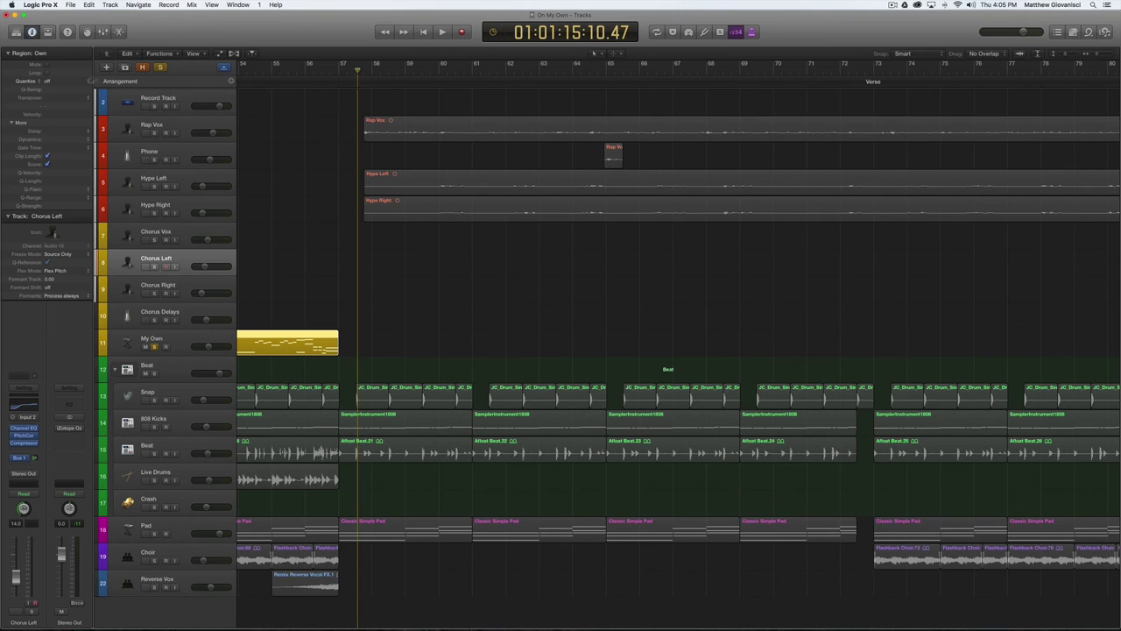
pyautogui.click(154, 347)
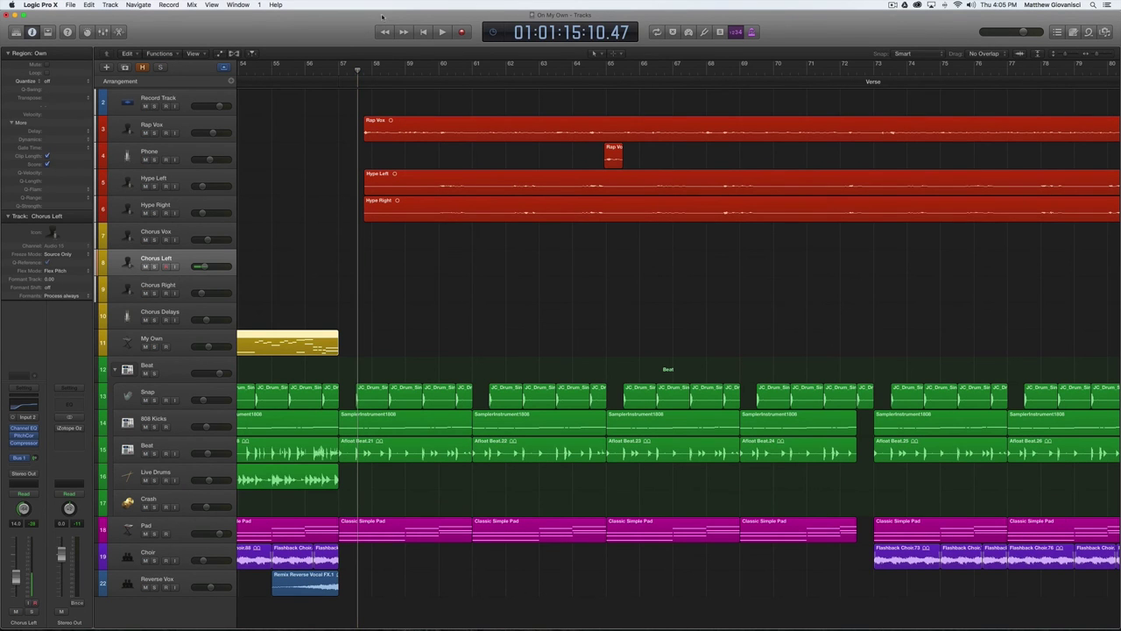
# Play the full mix from the verse start at bar 57, with the arrangement zoomed out to show the sections through the last chorus
pyautogui.click(338, 69)
pyautogui.moveTo(1098, 57); pyautogui.dragTo(1093, 57)
pyautogui.press('space')
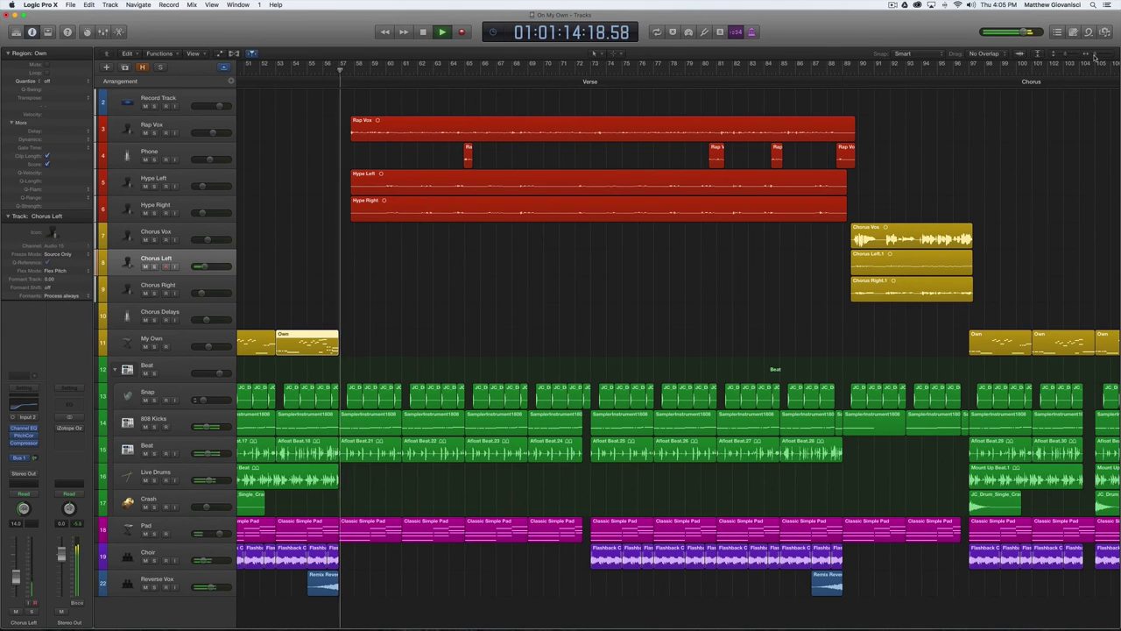
pyautogui.moveTo(1094, 56); pyautogui.dragTo(1092, 58)
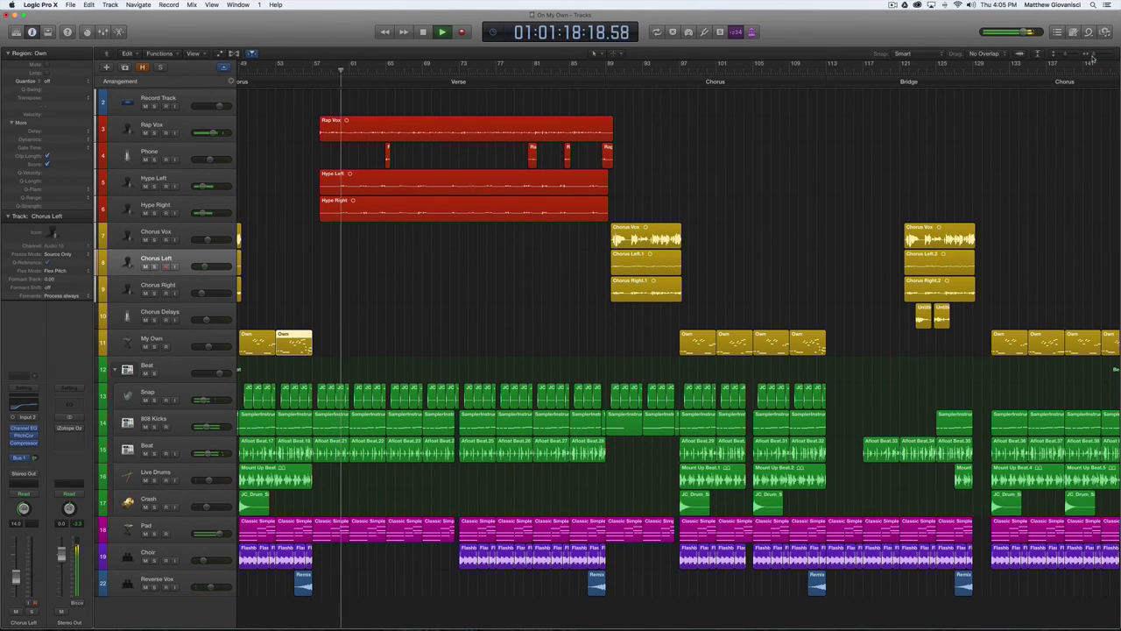